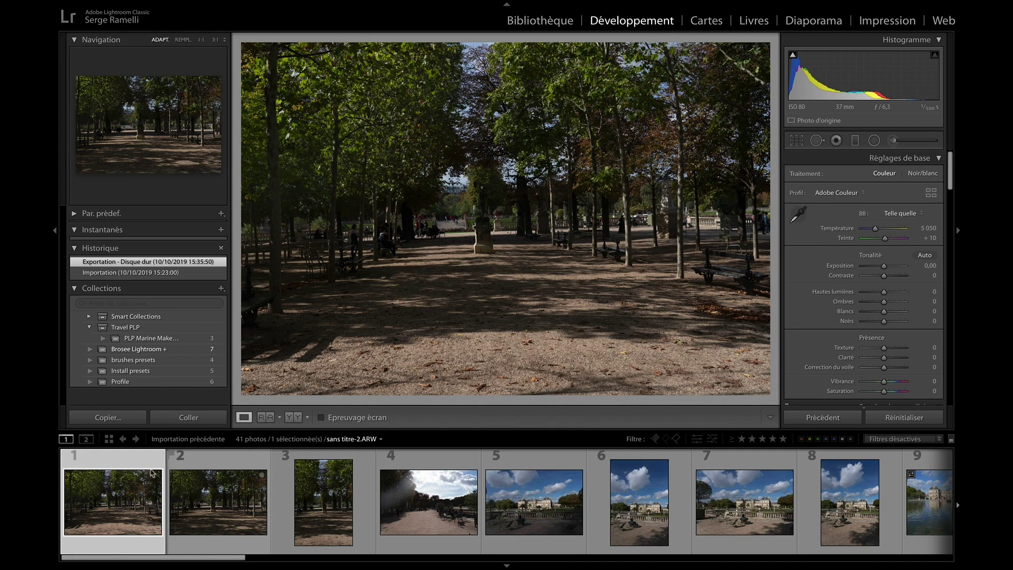
# - Give photo 2, the wider view of the tree-shaded park path, a one-star rating
pyautogui.click(220, 468)
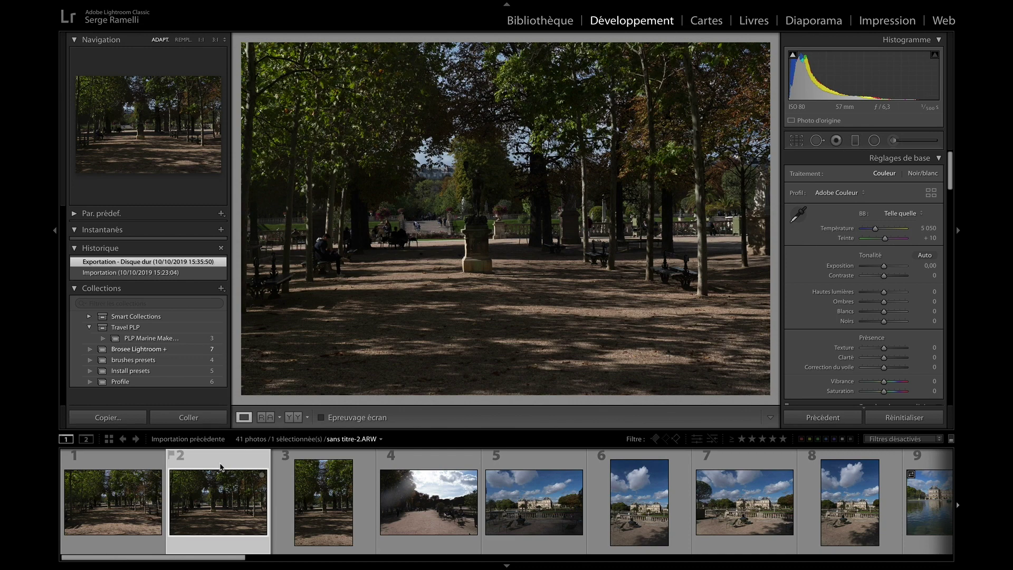
pyautogui.press('1')
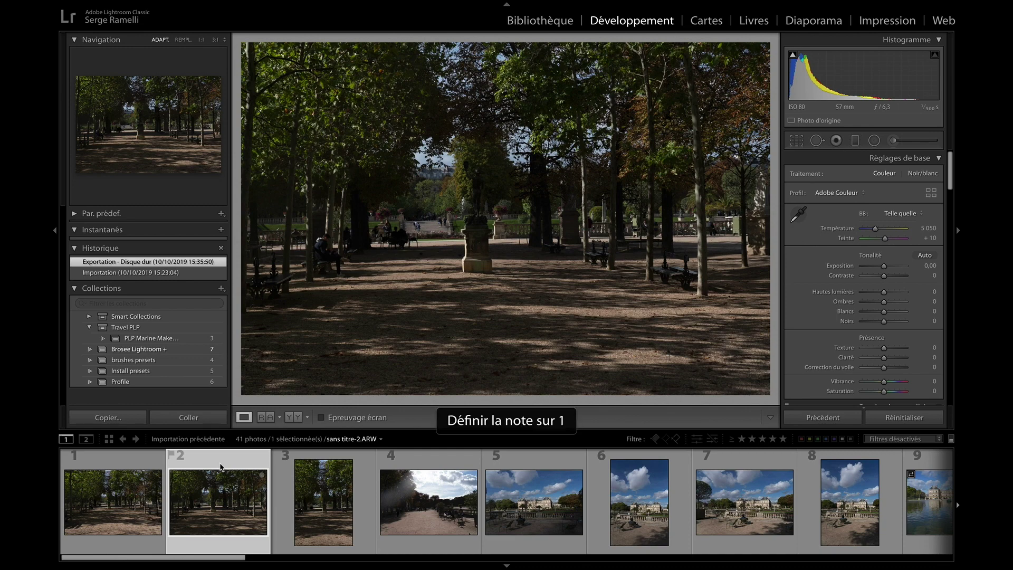
pyautogui.press('Right')
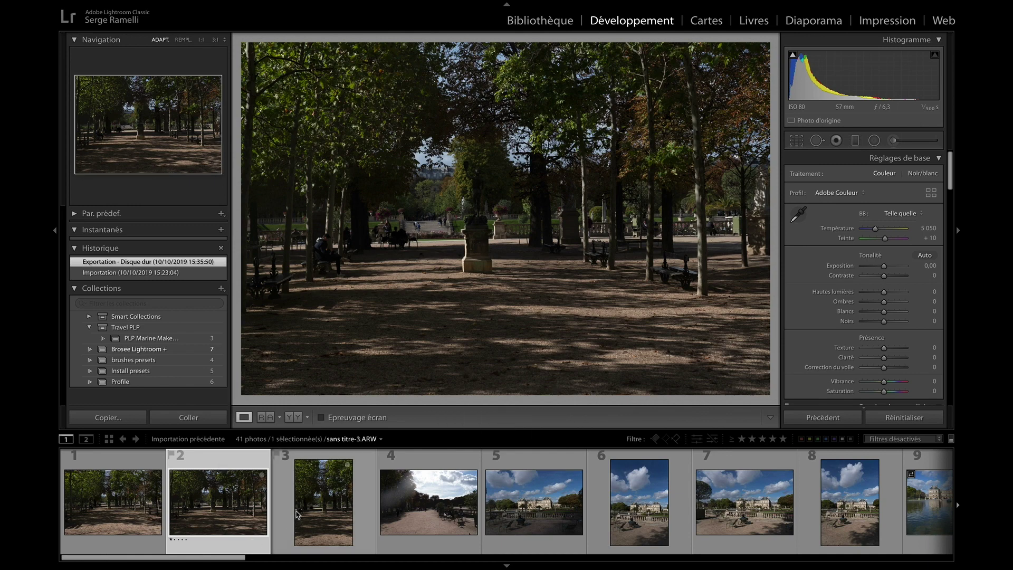
# - Compare photos 5 to 8 of the palace behind the balustrade in Survey view, with the side panels and filmstrip hidden
pyautogui.click(417, 511)
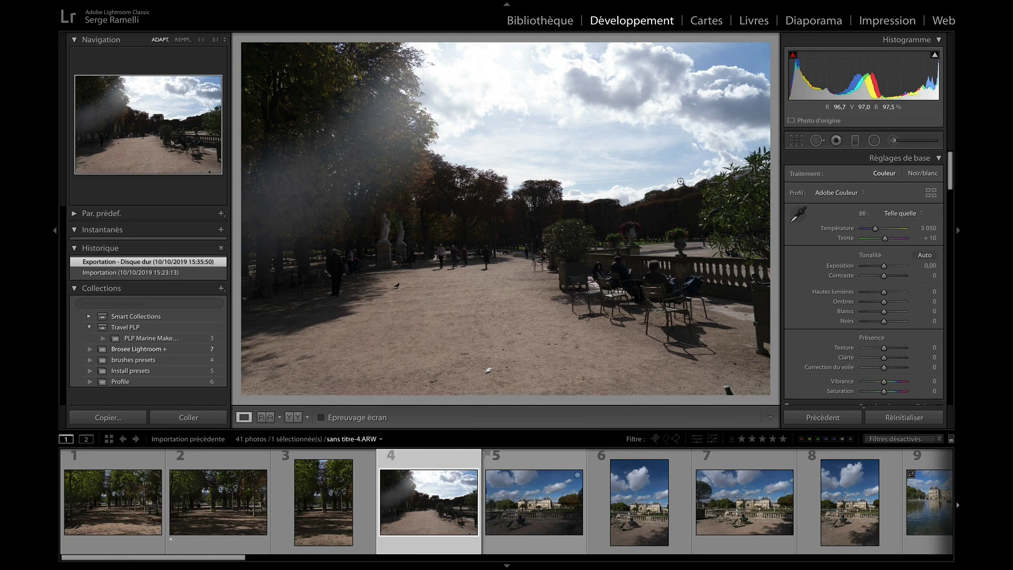
pyautogui.click(533, 460)
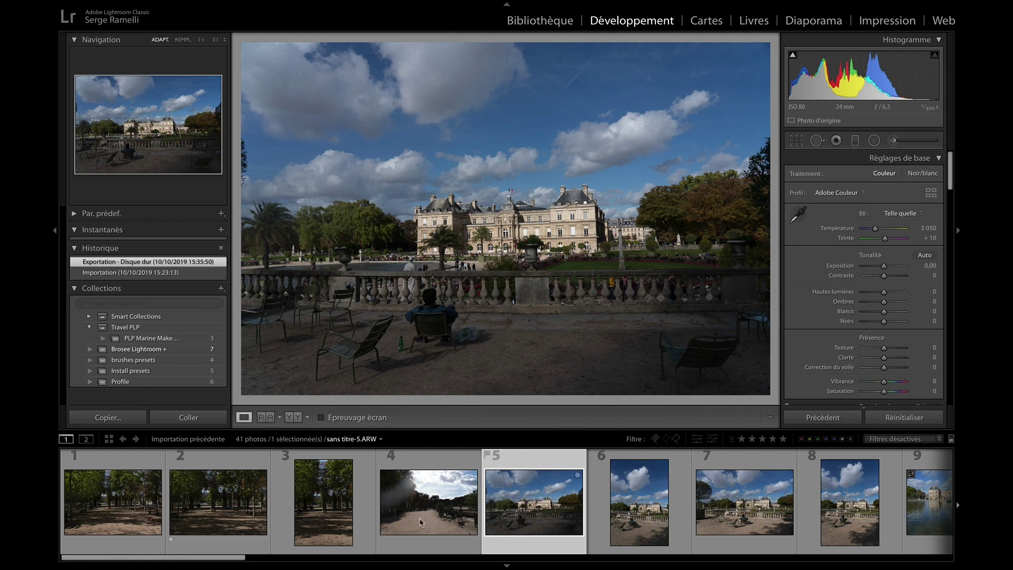
pyautogui.moveTo(242, 562); pyautogui.dragTo(303, 562)
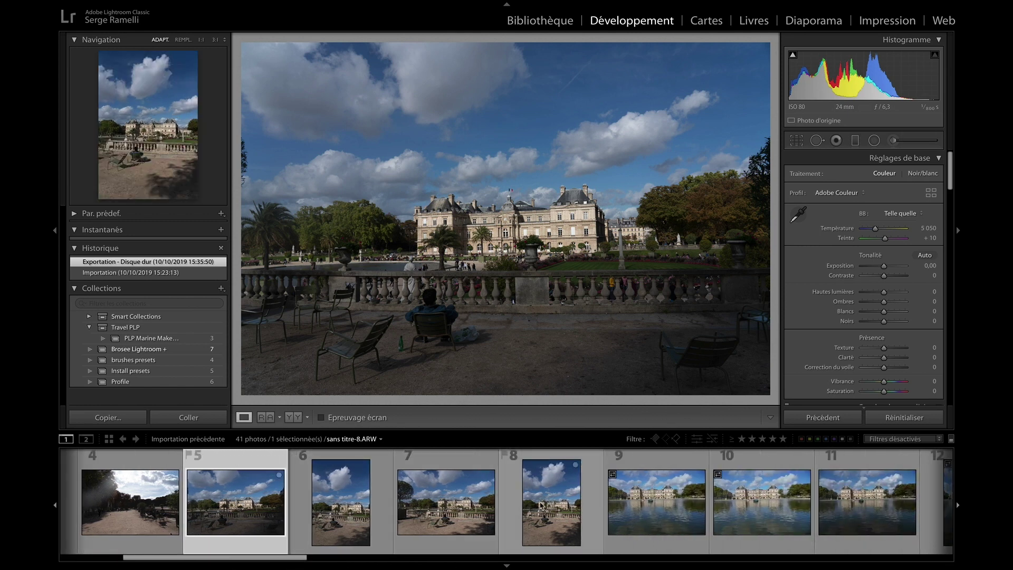
pyautogui.keyDown('shift'); pyautogui.click(551, 500); pyautogui.keyUp('shift')
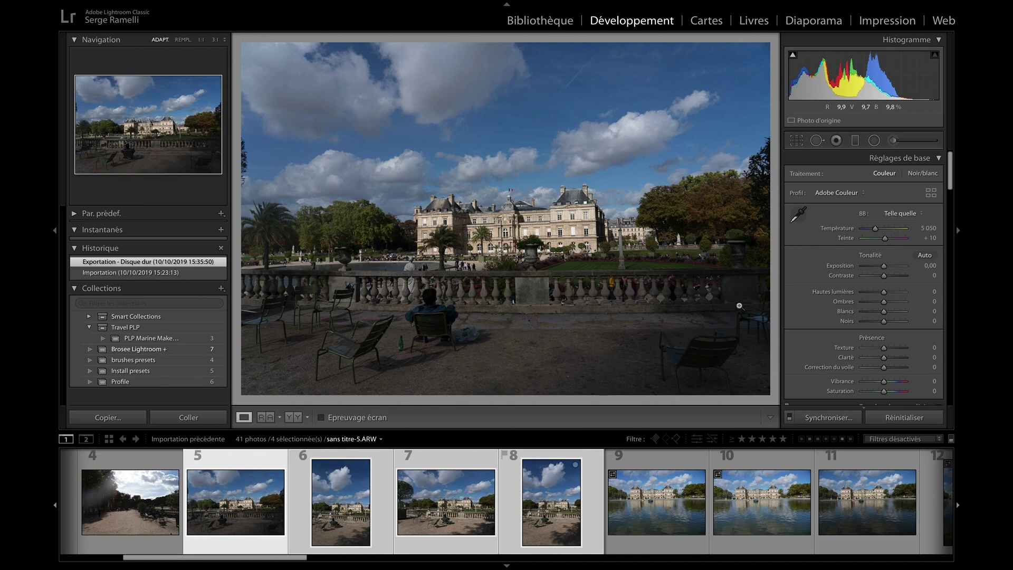
pyautogui.press('n')
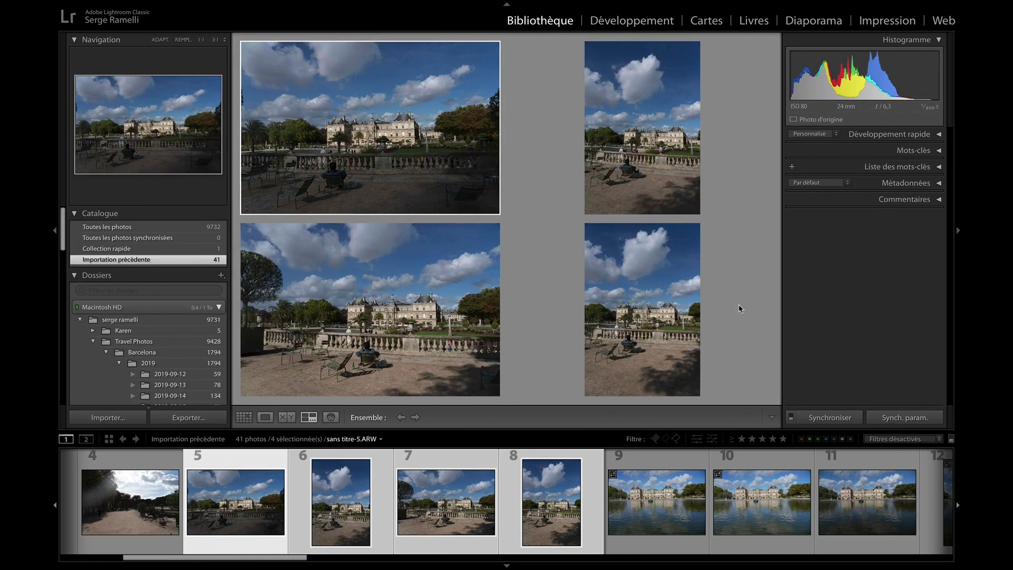
pyautogui.hotkey('shift', 'Tab')
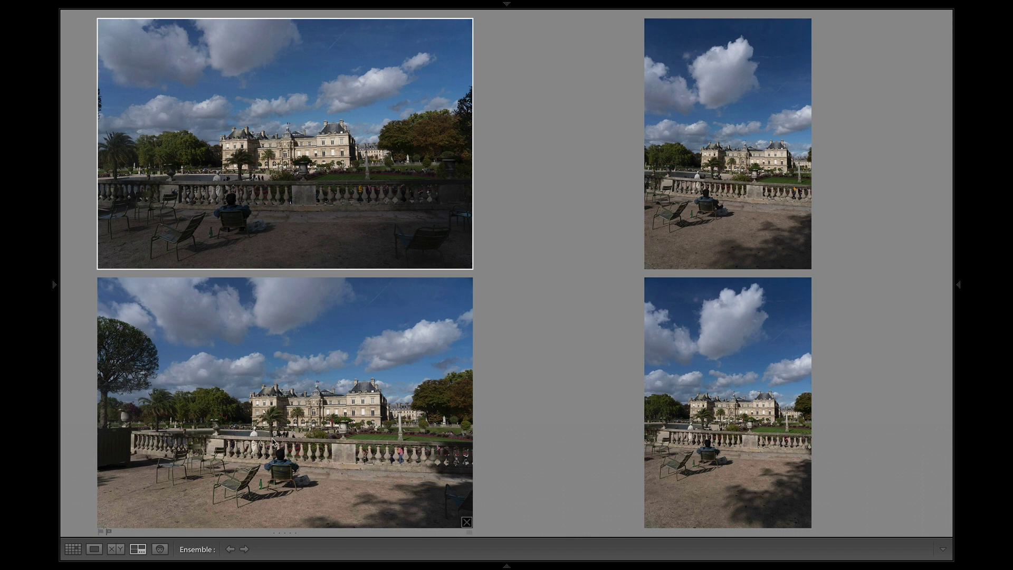
# - Give photos 7 and 8 of the palace and garden chairs one star each, and bring the panels back
pyautogui.click(256, 387)
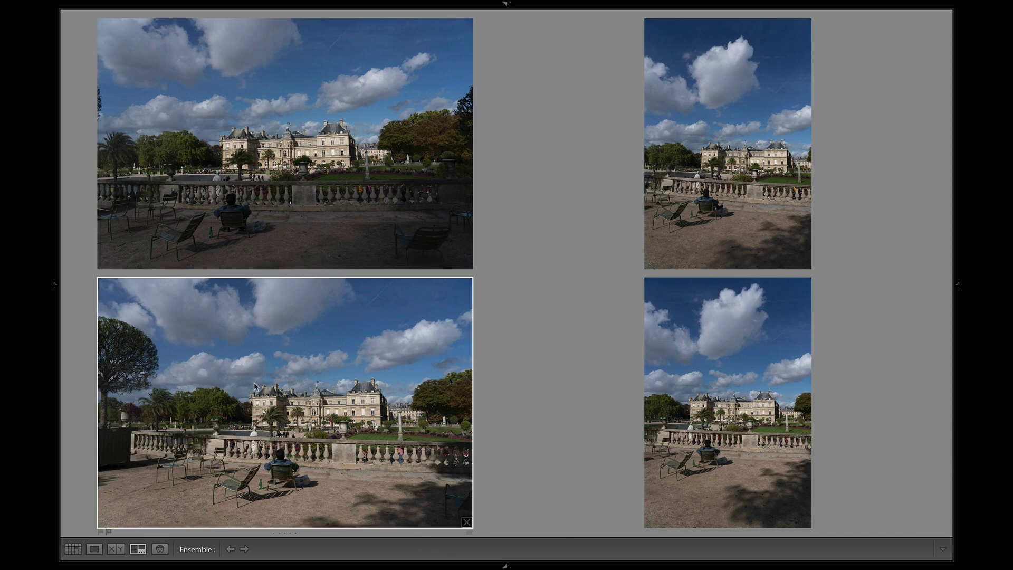
pyautogui.press('1')
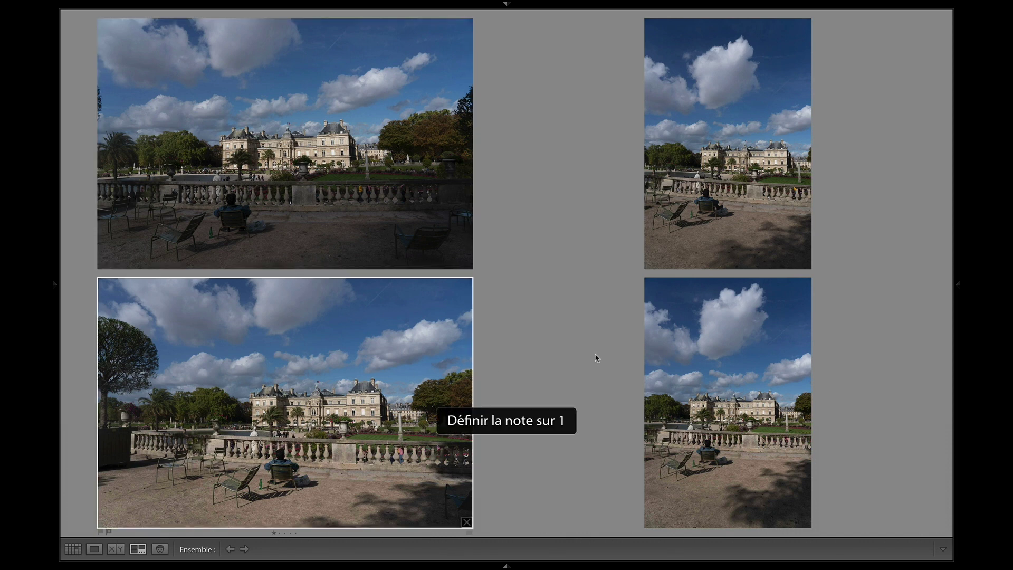
pyautogui.click(742, 344)
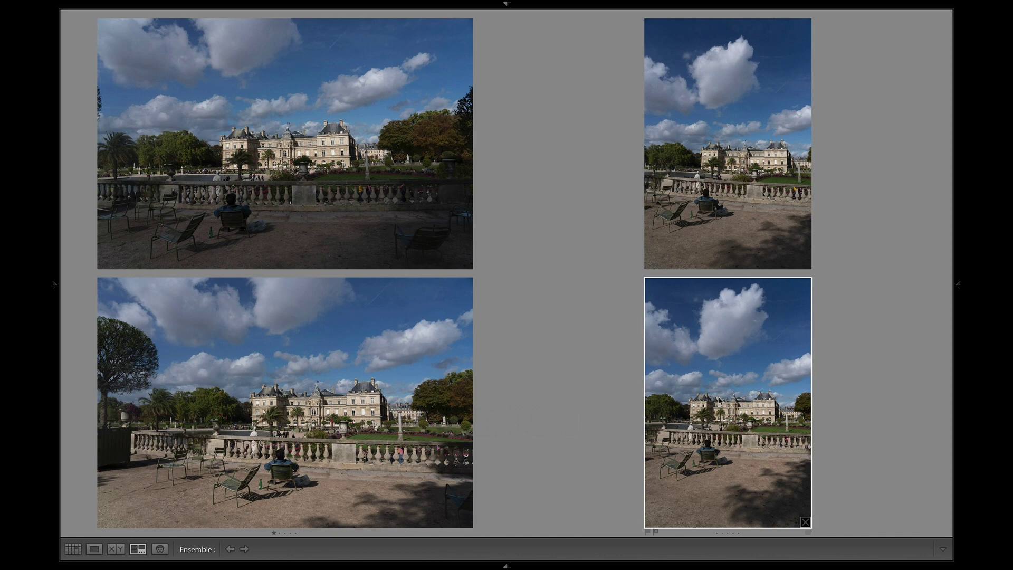
pyautogui.press('1')
pyautogui.hotkey('shift', 'Tab')
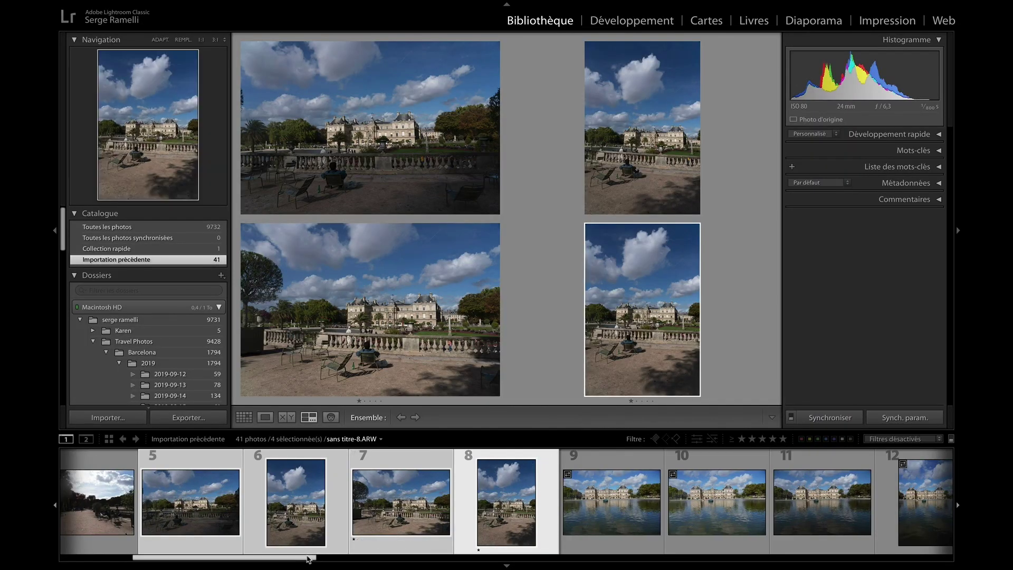
# - Compare pond photos 9 to 12 in Survey view with the panels hidden, and remove photos 9 and 10 from the comparison
pyautogui.moveTo(316, 558); pyautogui.dragTo(401, 566)
pyautogui.click(264, 468)
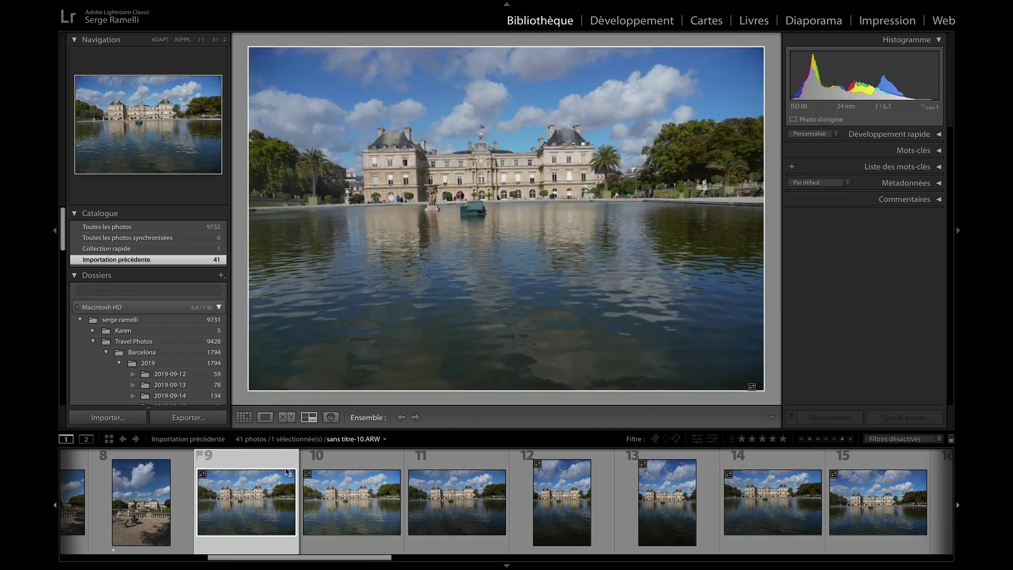
pyautogui.keyDown('shift'); pyautogui.click(574, 503); pyautogui.keyUp('shift')
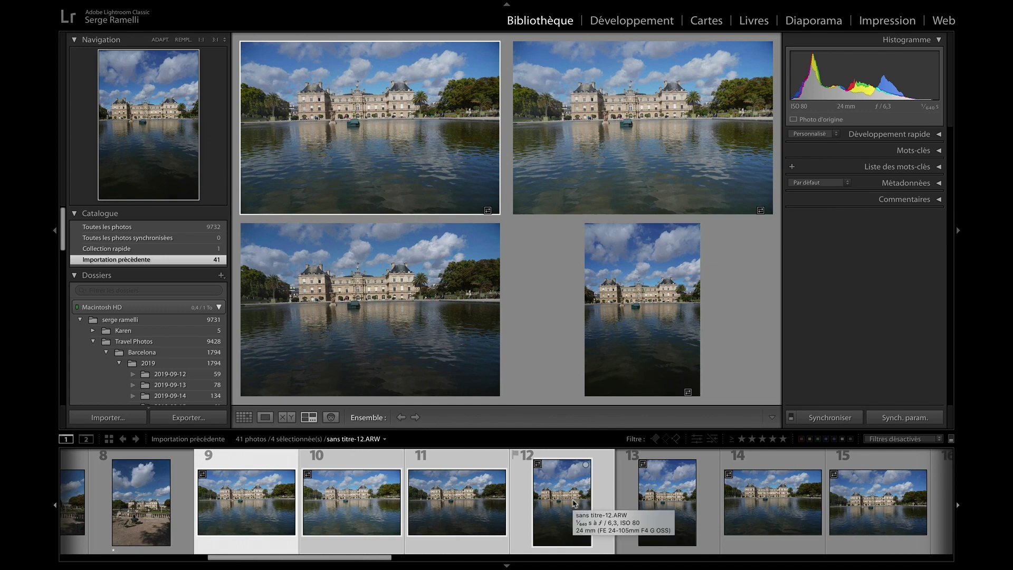
pyautogui.hotkey('shift', 'Tab')
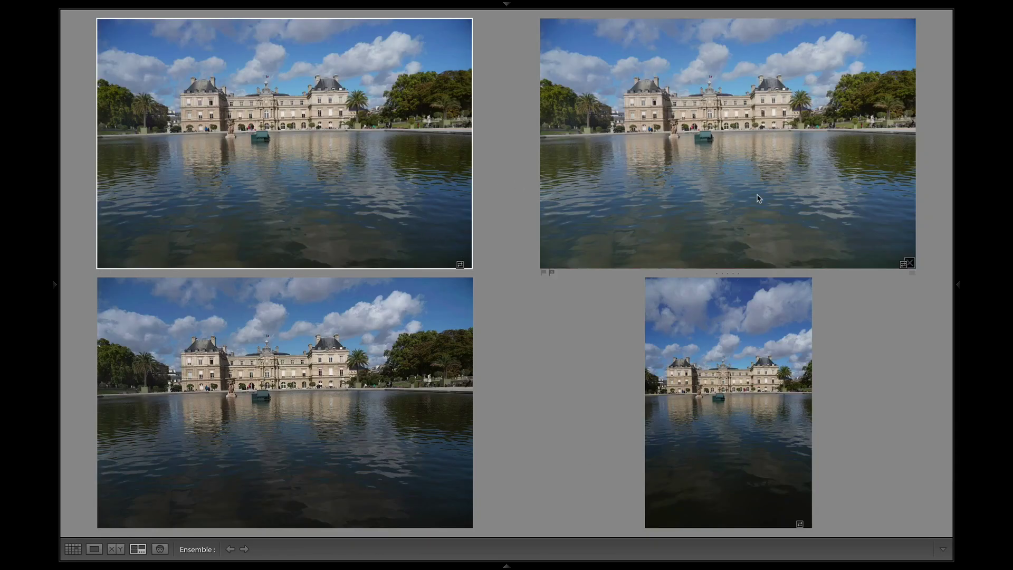
pyautogui.click(910, 262)
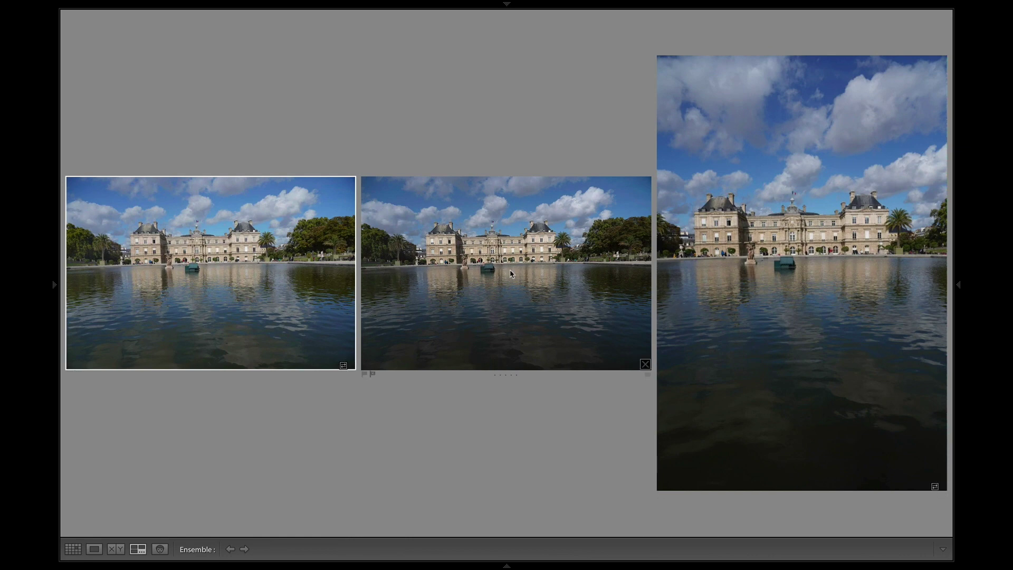
pyautogui.click(348, 364)
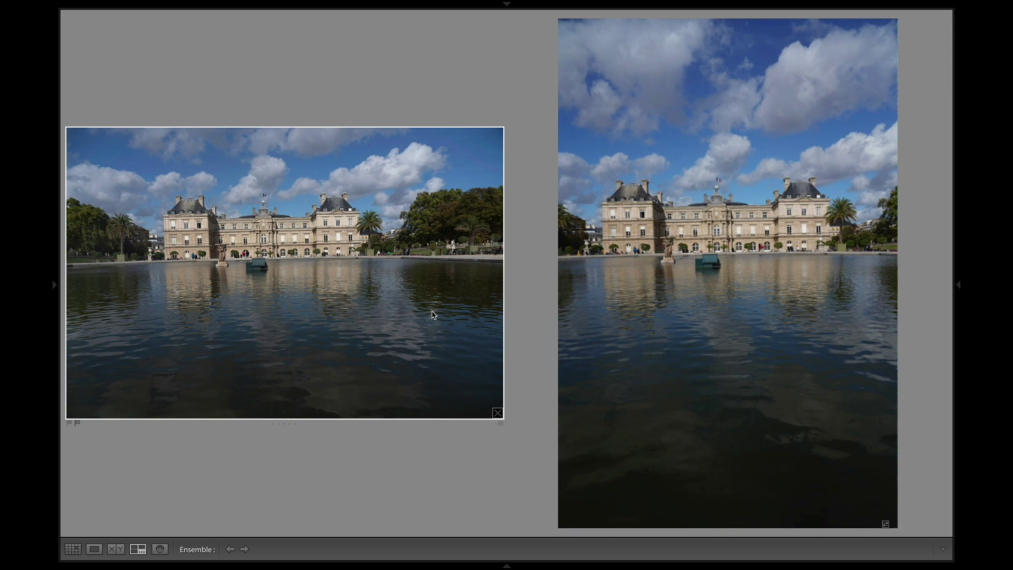
# - Give the two remaining pond photos, 11 and 12, one star each, and restore the panels
pyautogui.press('1')
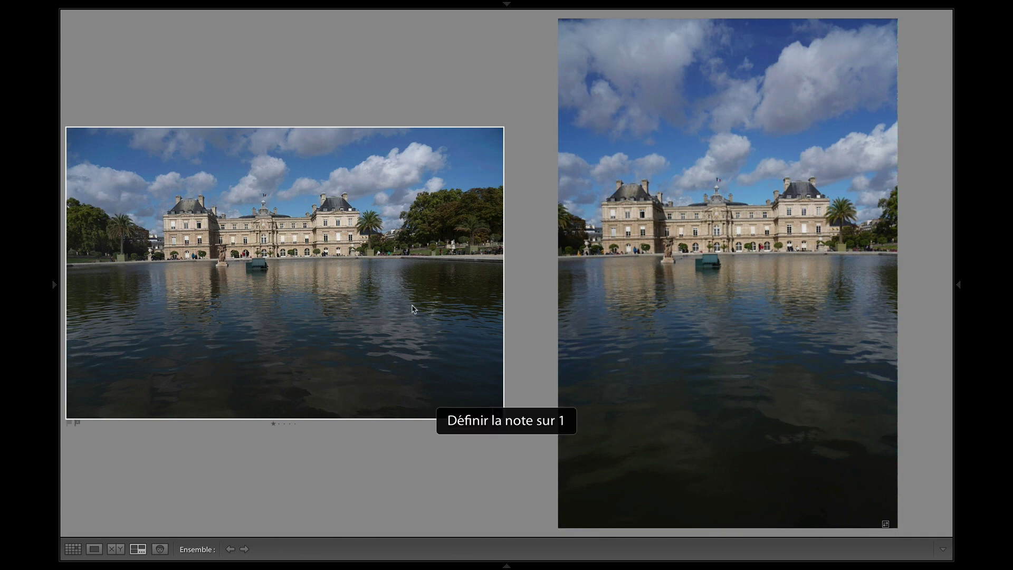
pyautogui.click(751, 301)
pyautogui.press('1')
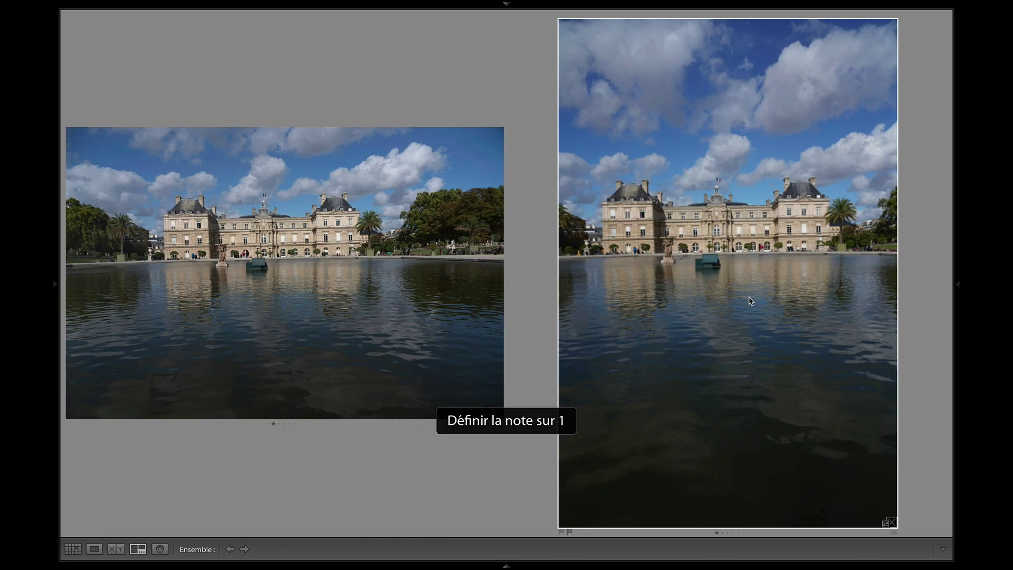
pyautogui.hotkey('shift', 'Tab')
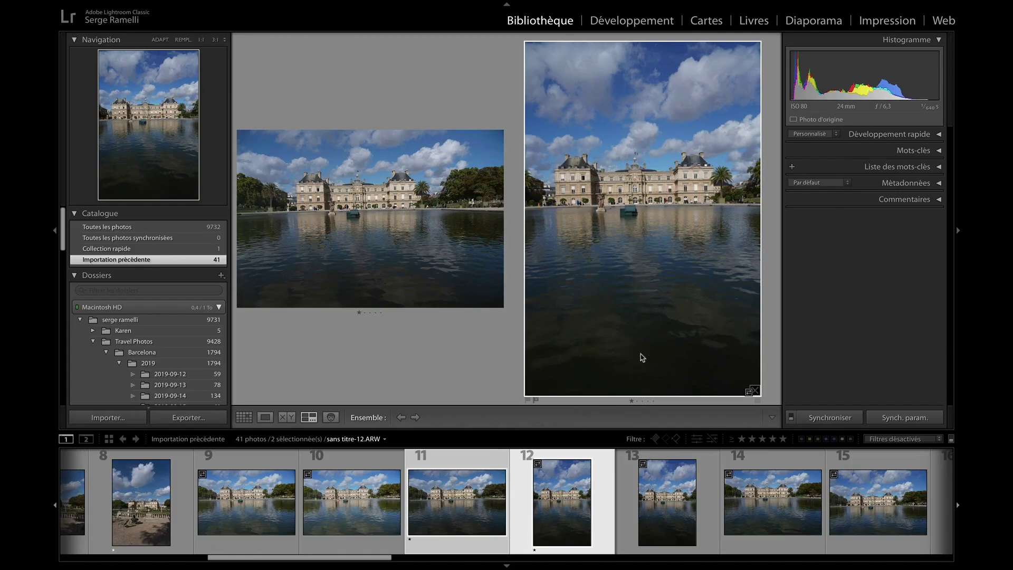
# - Compare pond photos 14 to 17 in Survey view with the panels hidden
pyautogui.hscroll(5, 417, 520)
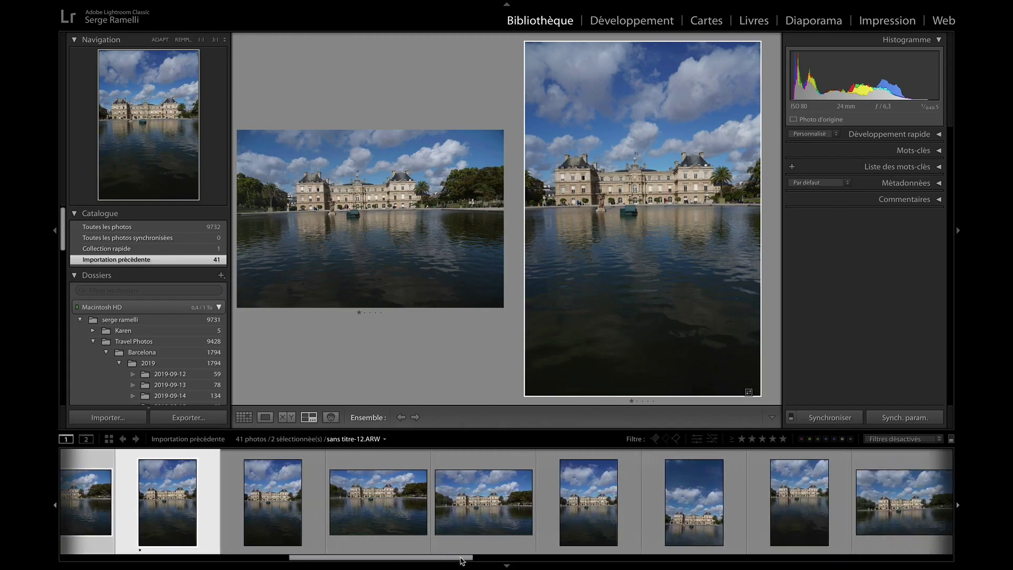
pyautogui.click(405, 521)
pyautogui.press('n')
pyautogui.keyDown('shift'); pyautogui.click(695, 499); pyautogui.keyUp('shift')
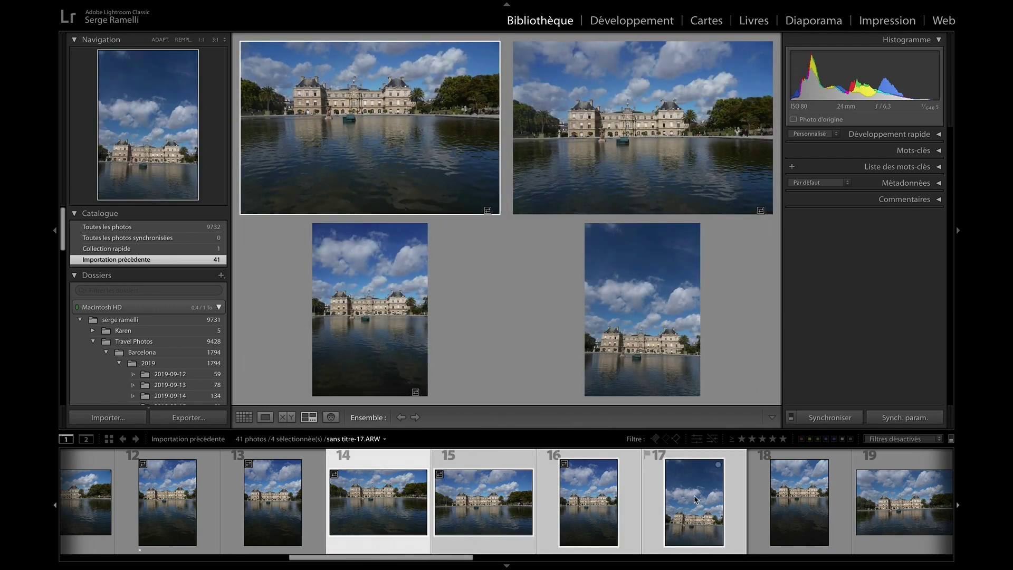
pyautogui.hotkey('shift', 'Tab')
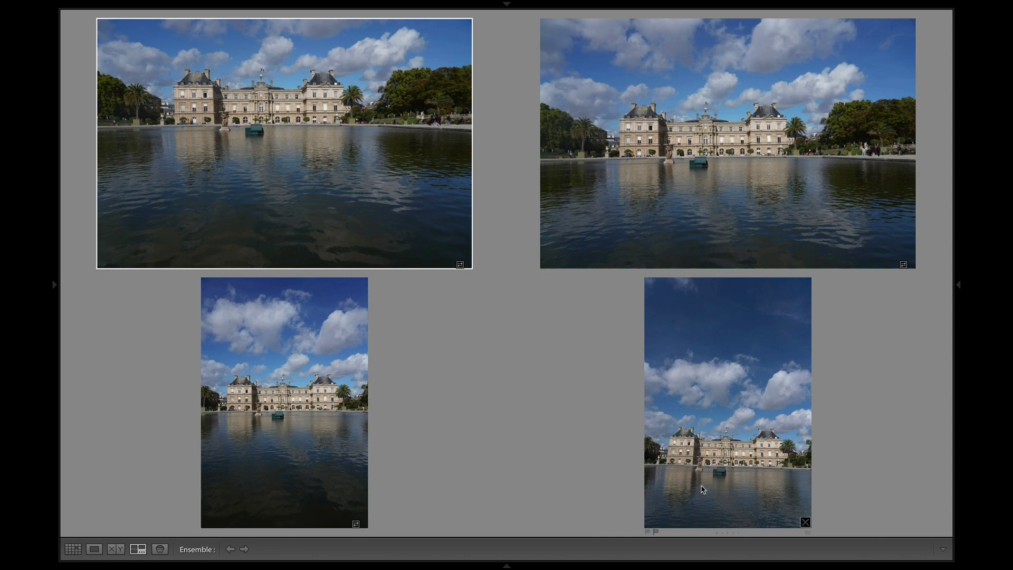
# - Rate photo 17, the portrait shot with the large dark-blue sky, one star and show the panels again
pyautogui.click(750, 379)
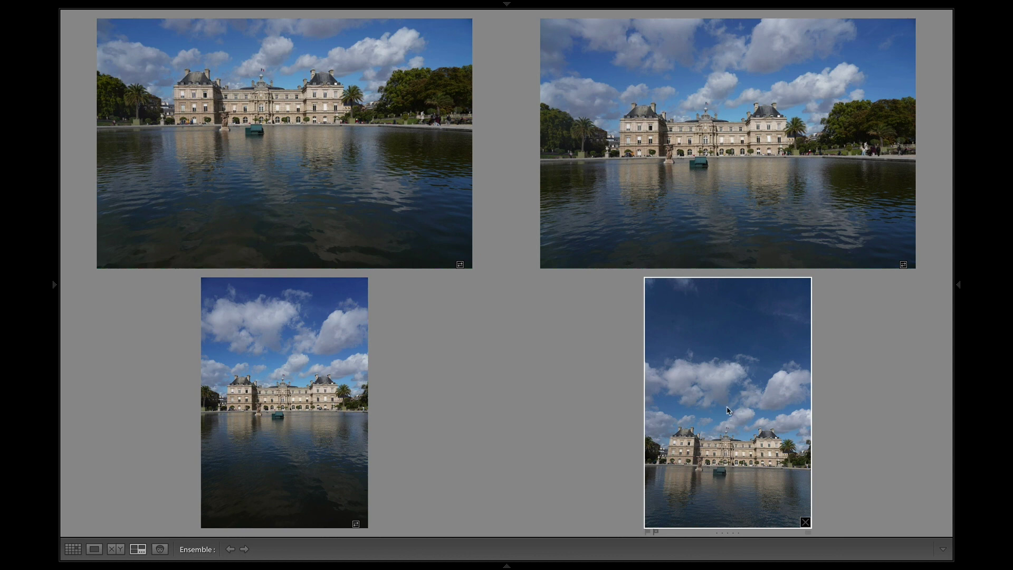
pyautogui.press('1')
pyautogui.hotkey('shift', 'Tab')
# - Examine pond photos 18 and 19 one at a time in Loupe view, switching between them
pyautogui.scroll(-5, 464, 558)
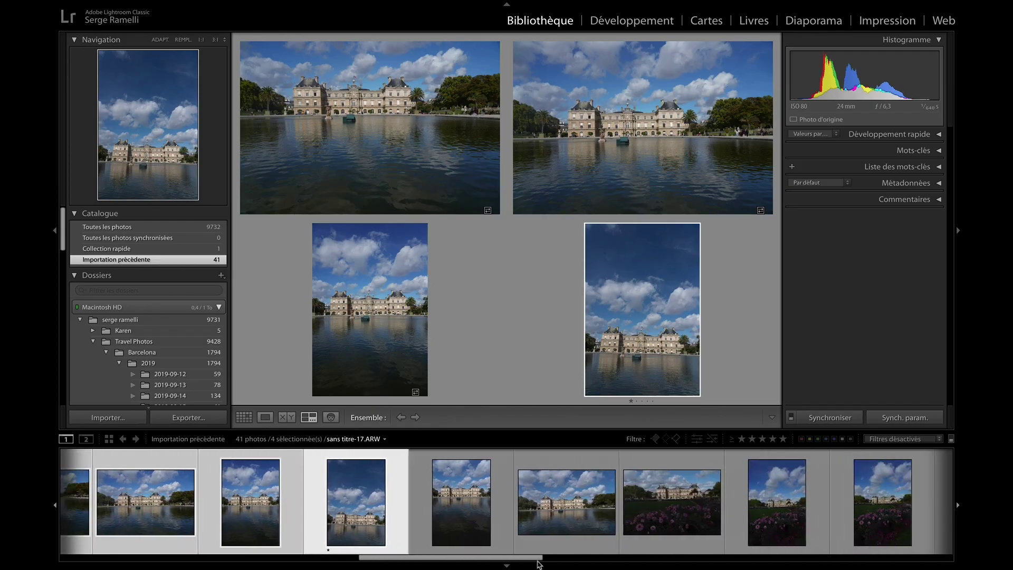
pyautogui.click(305, 502)
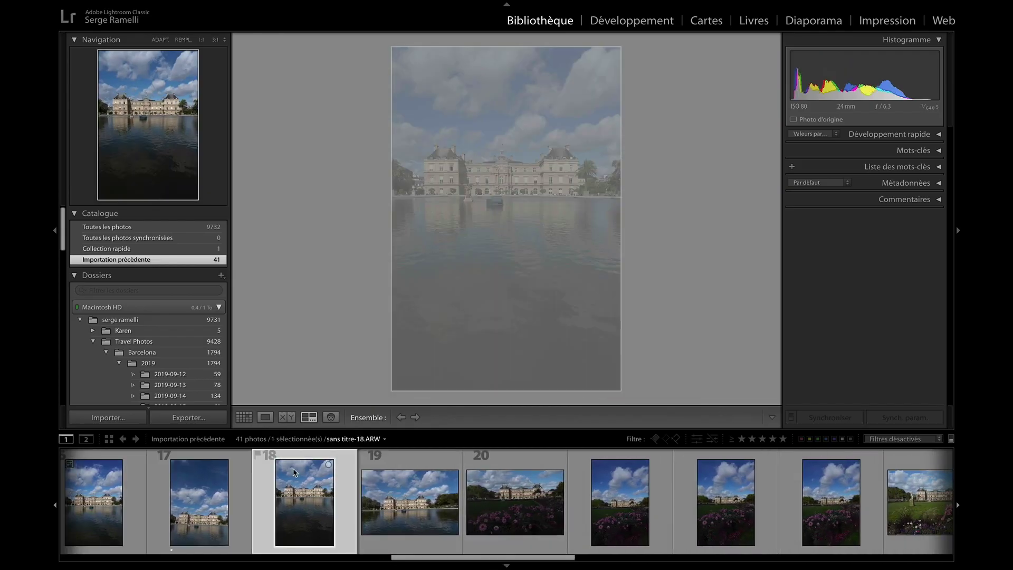
pyautogui.click(265, 417)
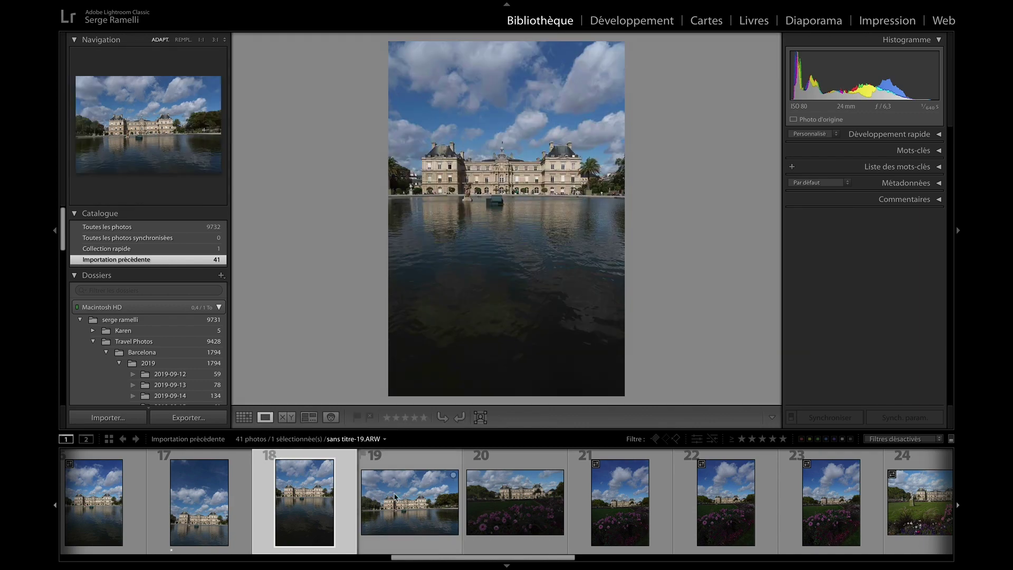
pyautogui.click(401, 509)
pyautogui.click(340, 502)
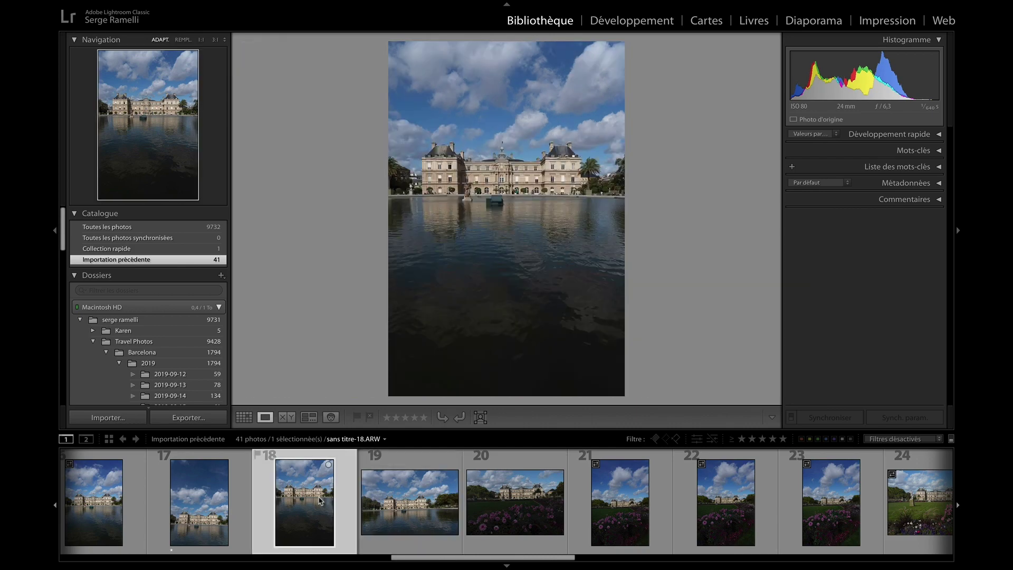
pyautogui.click(389, 508)
# - Compare photos 20 to 23 of the pink flowers and palace in Survey view with the panels hidden
pyautogui.hscroll(5, 486, 561)
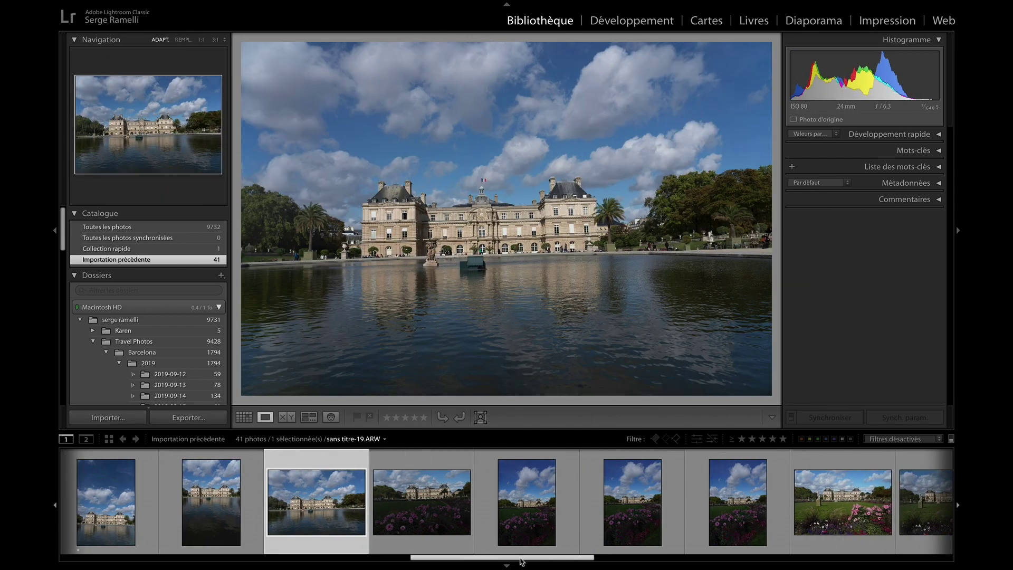
pyautogui.click(260, 507)
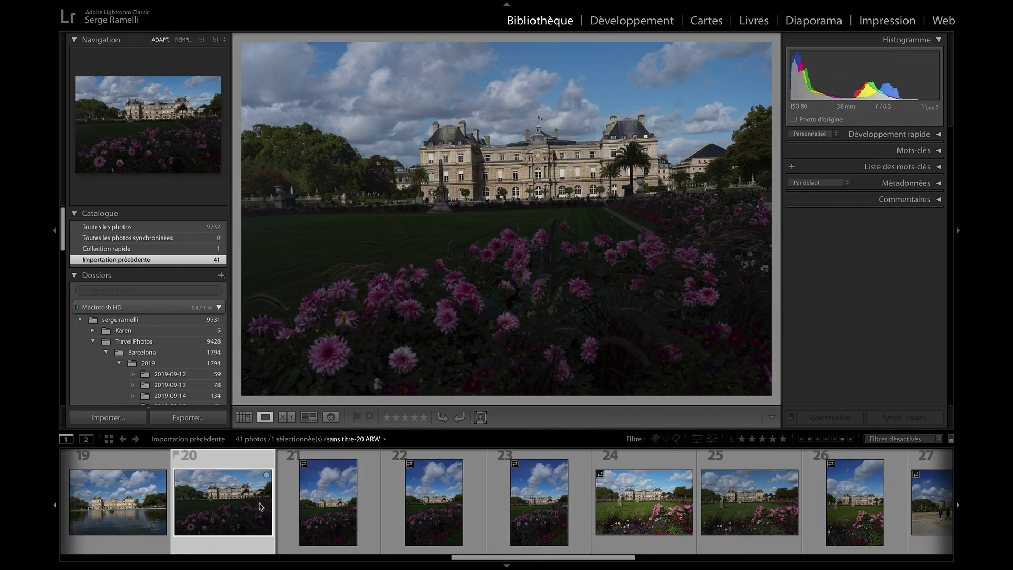
pyautogui.keyDown('shift'); pyautogui.click(530, 516); pyautogui.keyUp('shift')
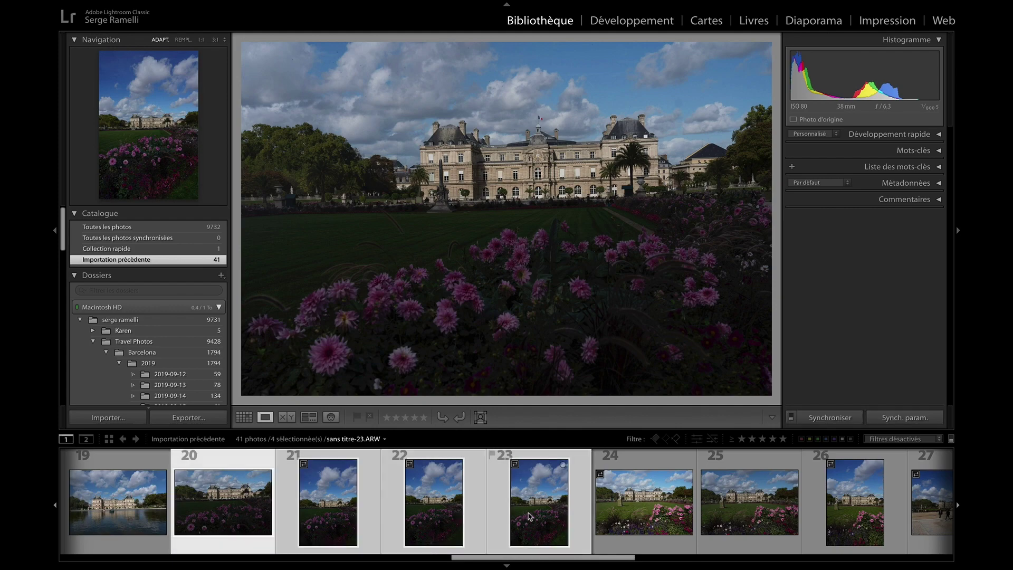
pyautogui.press('n')
pyautogui.hotkey('shift', 'Tab')
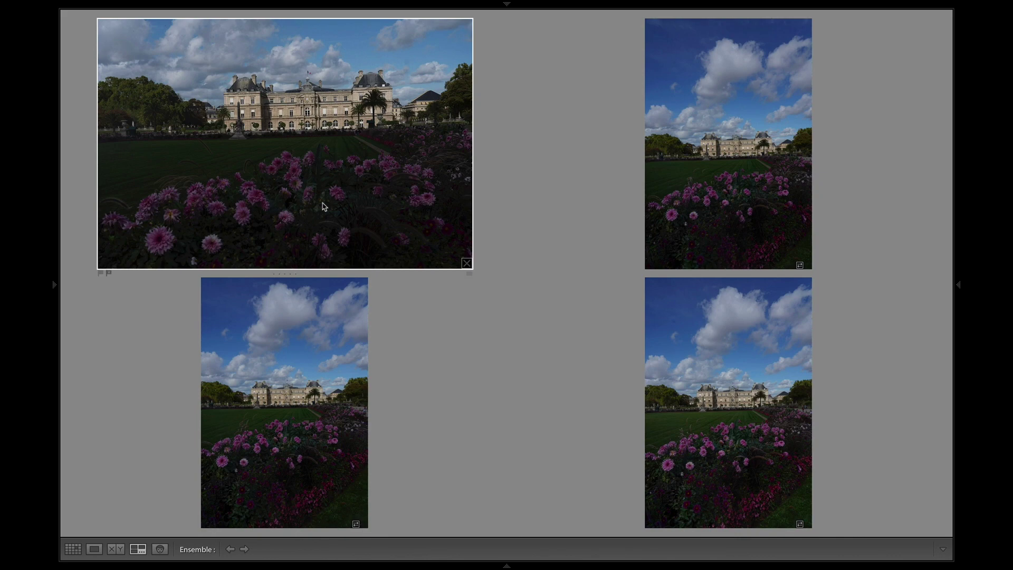
# - Give photo 20, the landscape-format flower shot, a one-star rating and bring back the panels
pyautogui.press('1')
pyautogui.hotkey('shift', 'Tab')
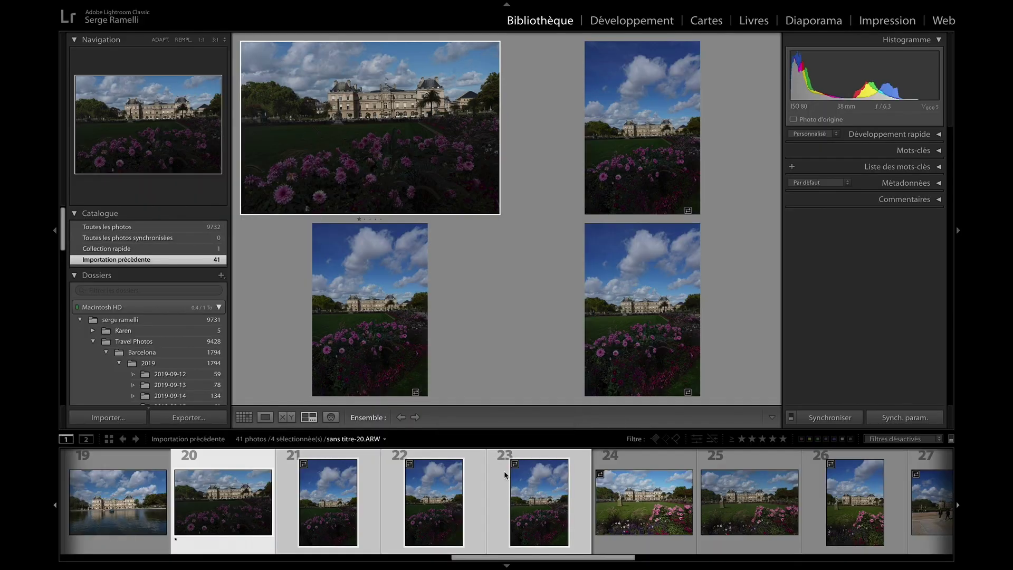
pyautogui.moveTo(604, 558); pyautogui.dragTo(667, 558)
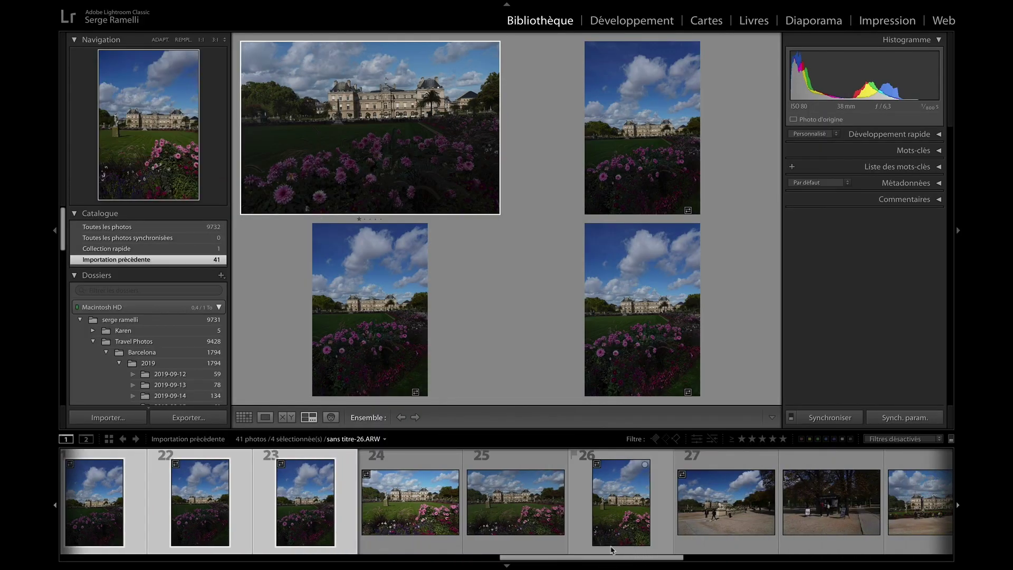
# - Compare photos 24 to 26 in Survey view with the panels hidden and remove photo 25 from the comparison
pyautogui.click(412, 501)
pyautogui.keyDown('shift'); pyautogui.click(614, 487); pyautogui.keyUp('shift')
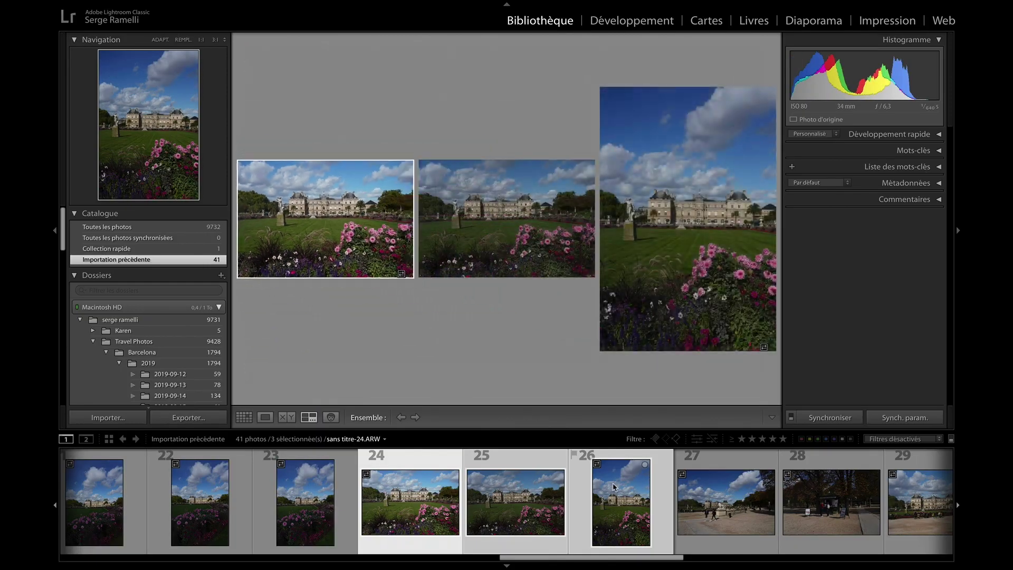
pyautogui.hotkey('shift', 'Tab')
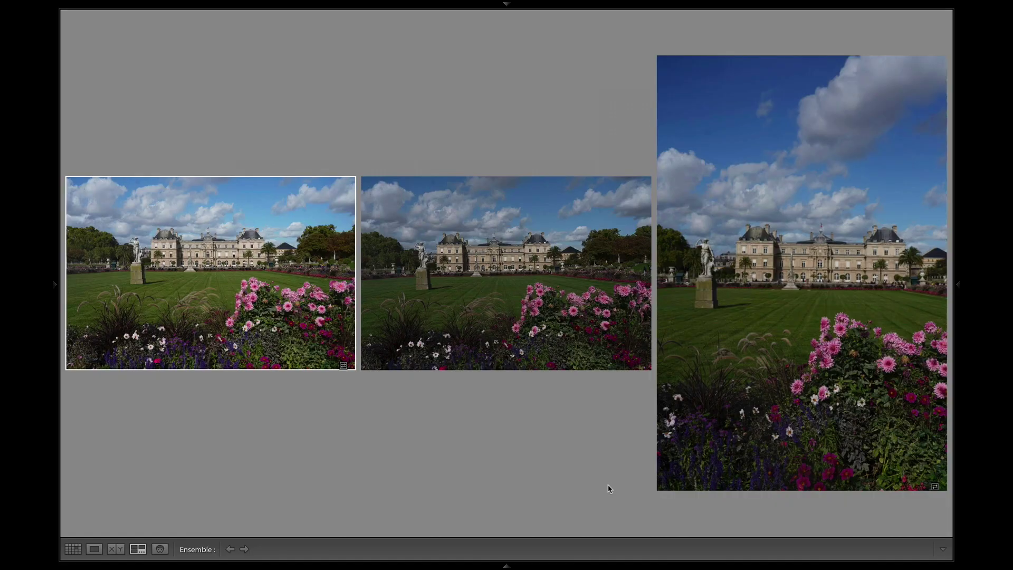
pyautogui.click(459, 290)
pyautogui.click(646, 364)
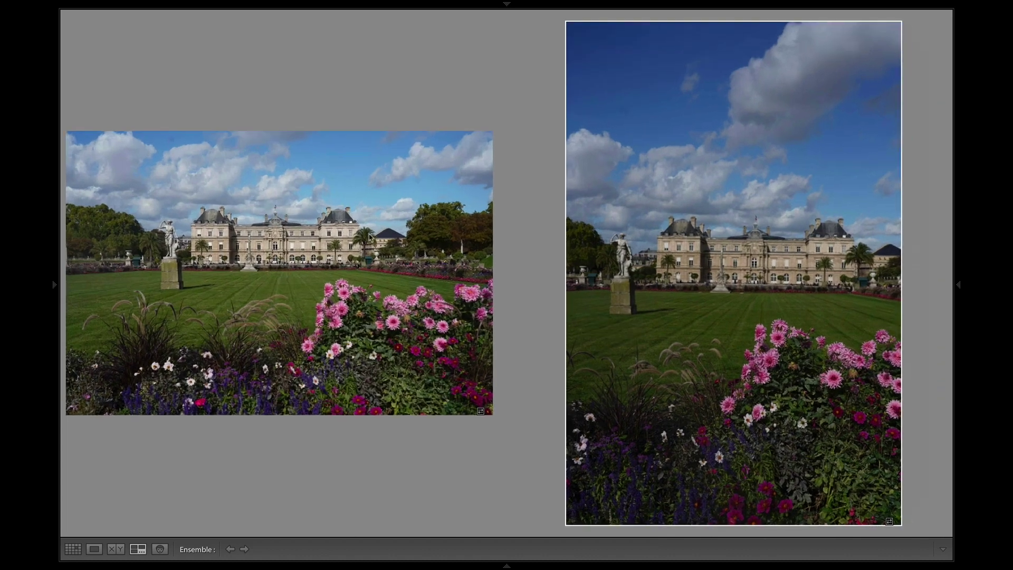
# - Rate photos 24 and 26, the landscape and portrait flower shots, one star each and show the panels again
pyautogui.click(363, 285)
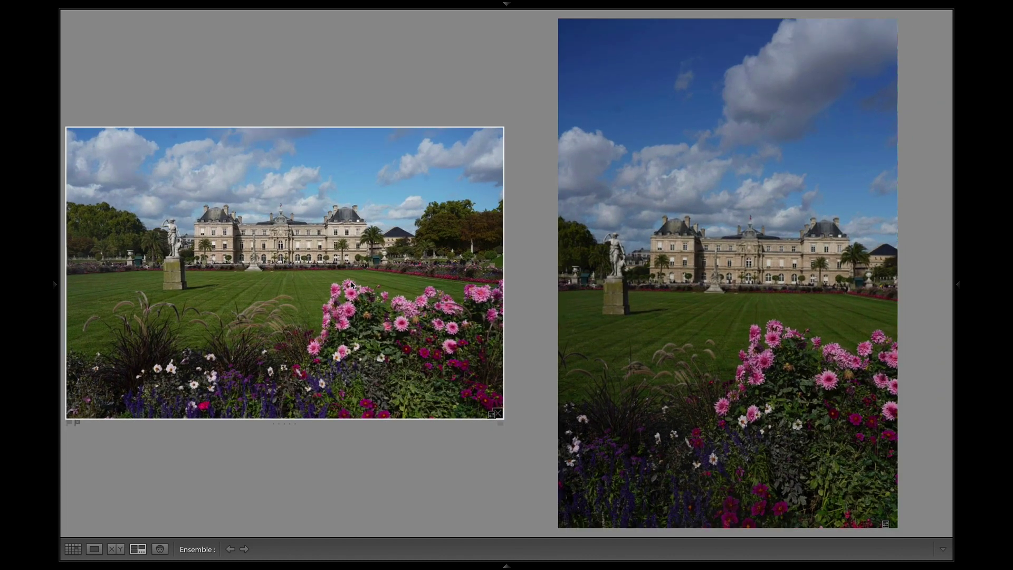
pyautogui.press('1')
pyautogui.click(721, 248)
pyautogui.press('1')
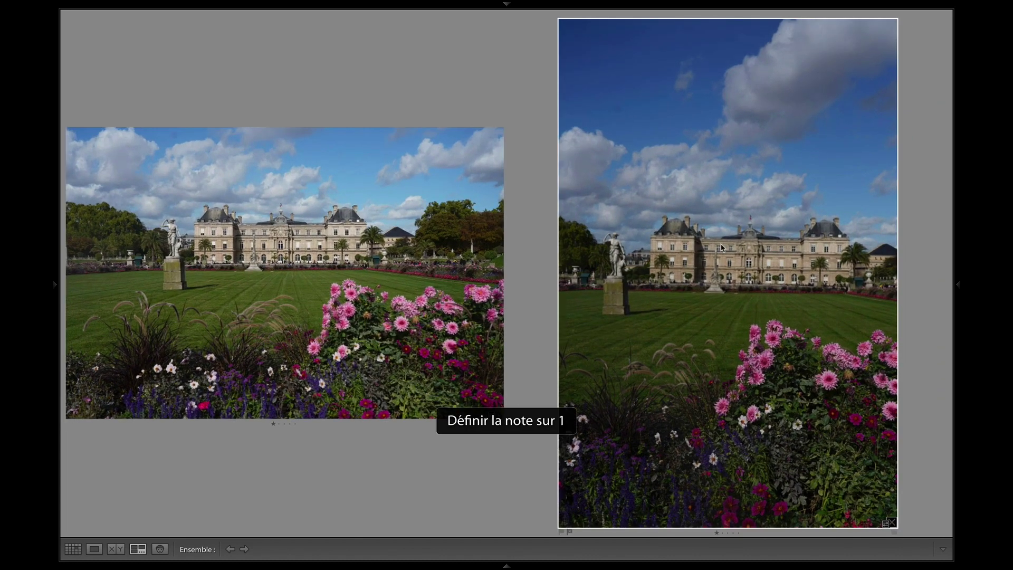
pyautogui.hotkey('shift', 'Tab')
# - Examine photo 27 with the lion statue and photo 28 with the hot dog stand in Loupe view, switching between them
pyautogui.moveTo(618, 559); pyautogui.dragTo(722, 558)
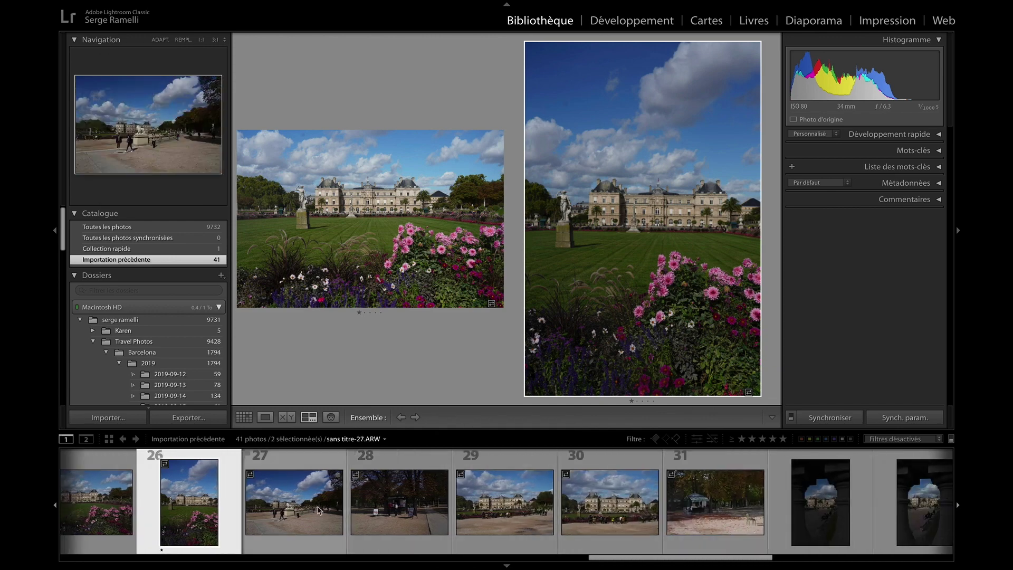
pyautogui.doubleClick(299, 486)
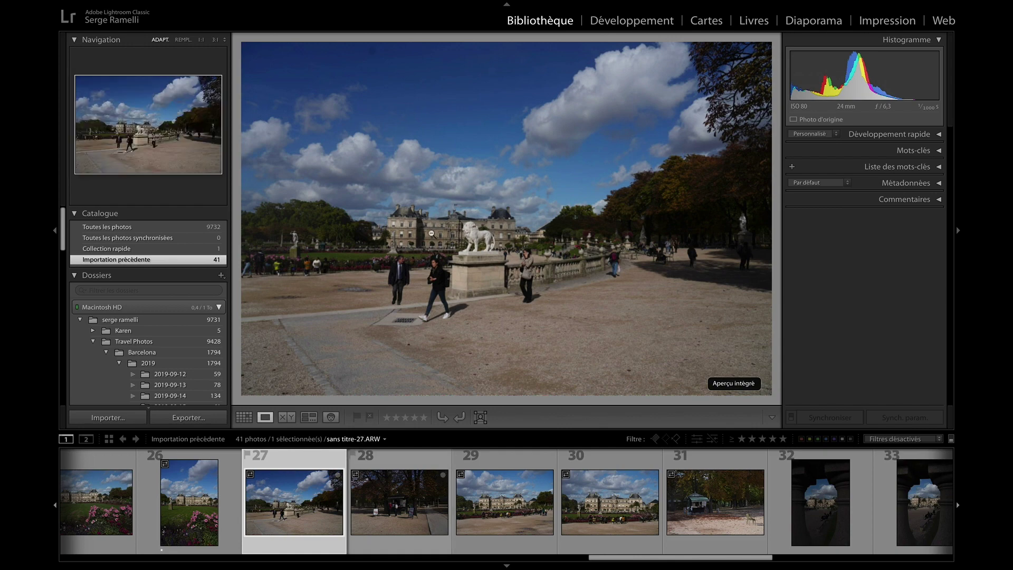
pyautogui.click(408, 500)
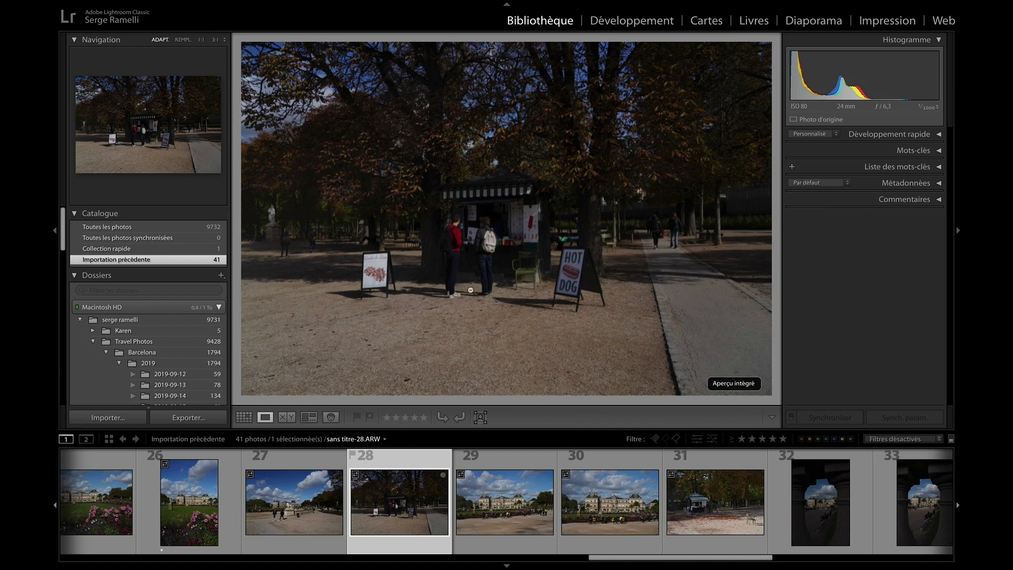
pyautogui.press('Left')
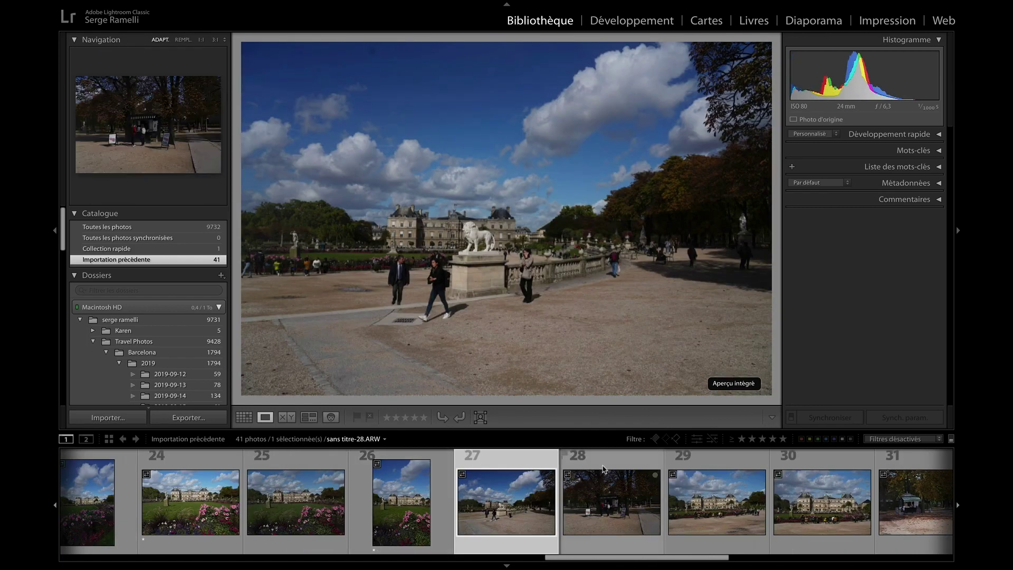
pyautogui.click(604, 469)
pyautogui.press('Left')
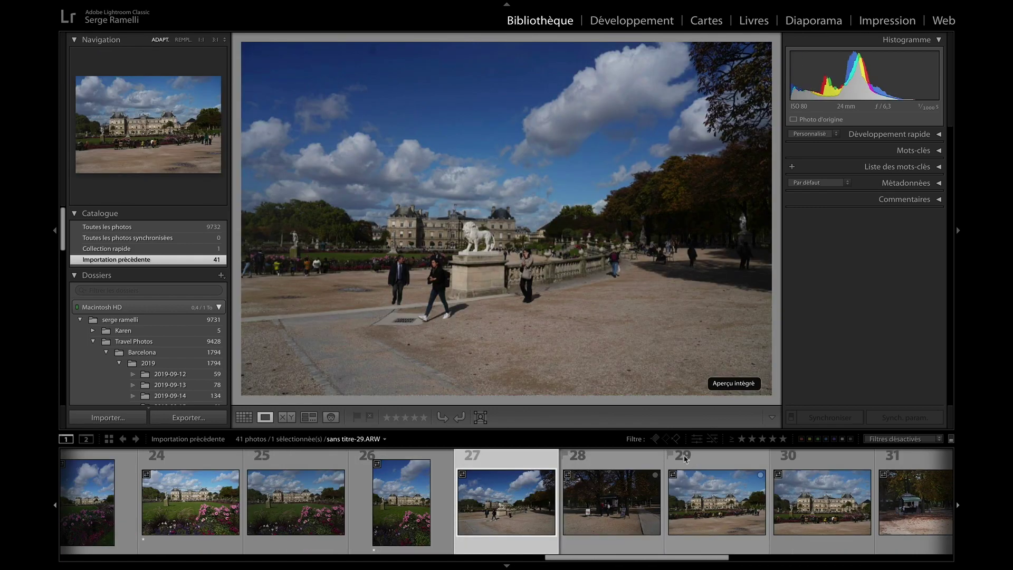
pyautogui.click(625, 458)
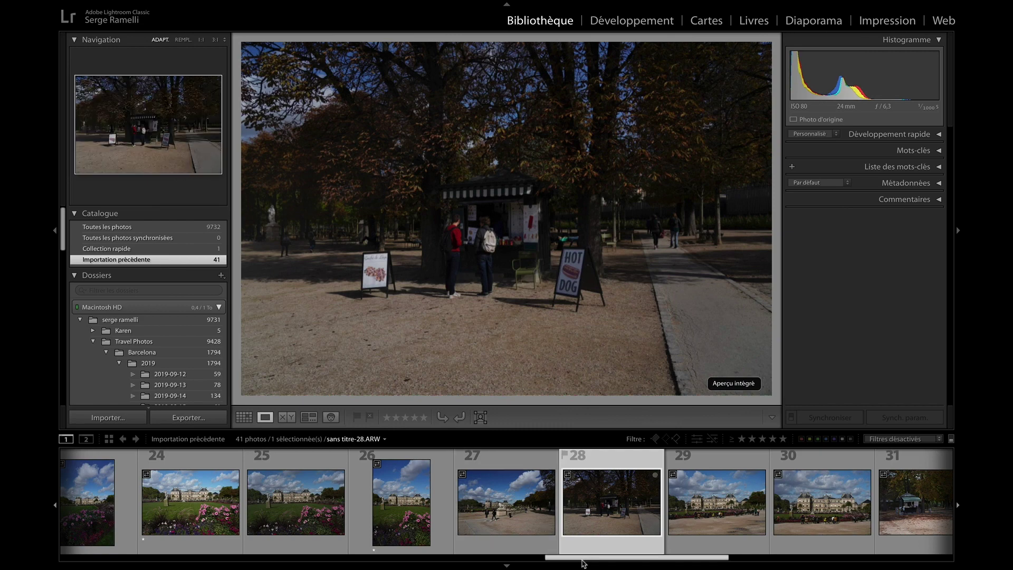
# - Look through palace photos 29 and 30 and give photo 31, the kiosk with the empty chair, one star
pyautogui.scroll(-3, 475, 506)
pyautogui.click(475, 517)
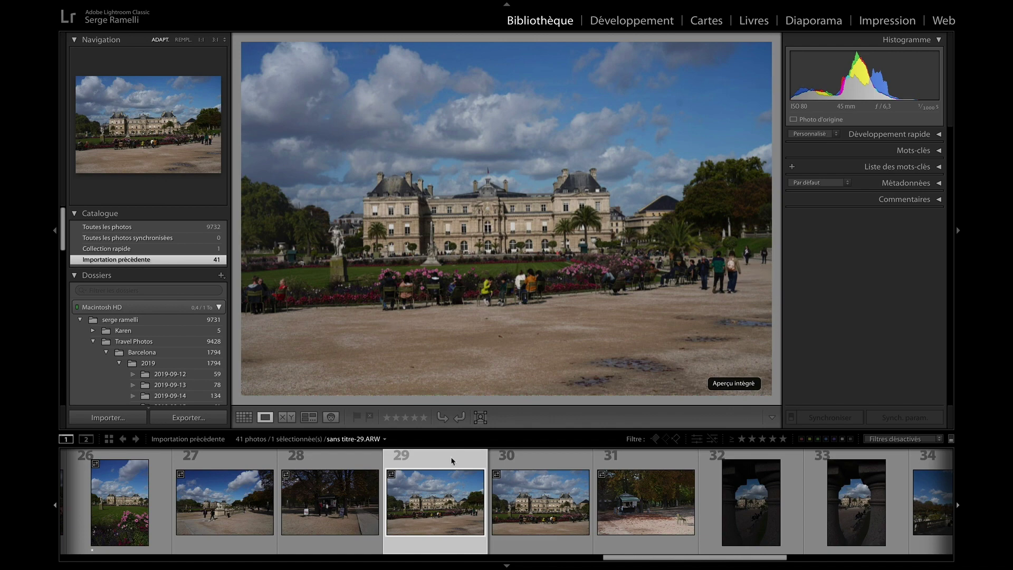
pyautogui.click(560, 464)
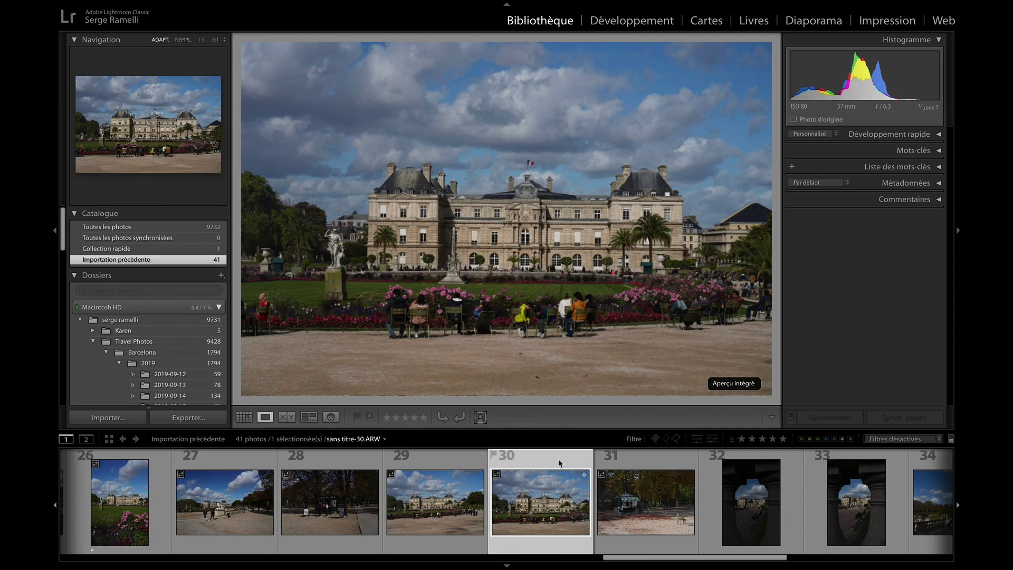
pyautogui.click(655, 477)
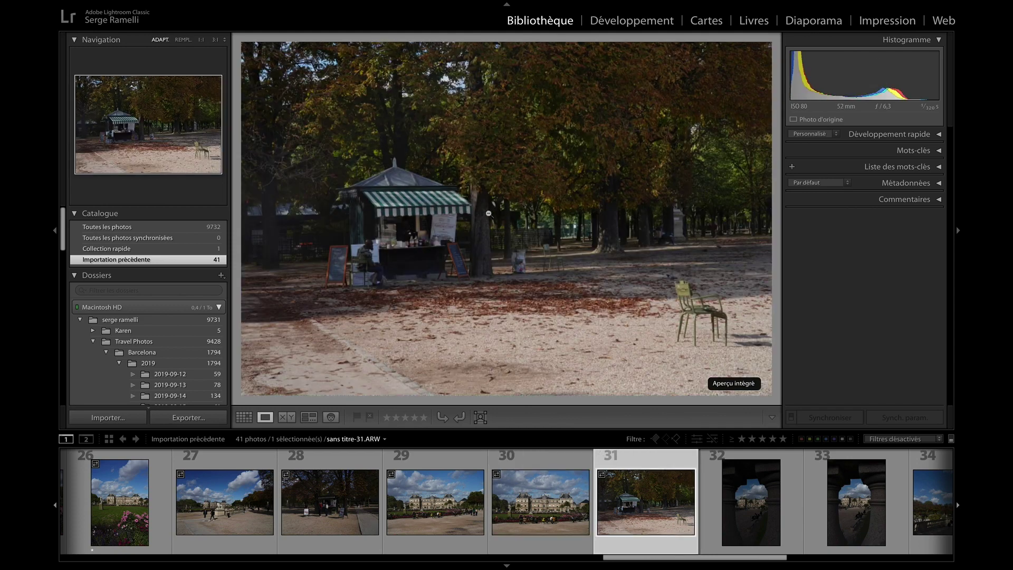
pyautogui.press('1')
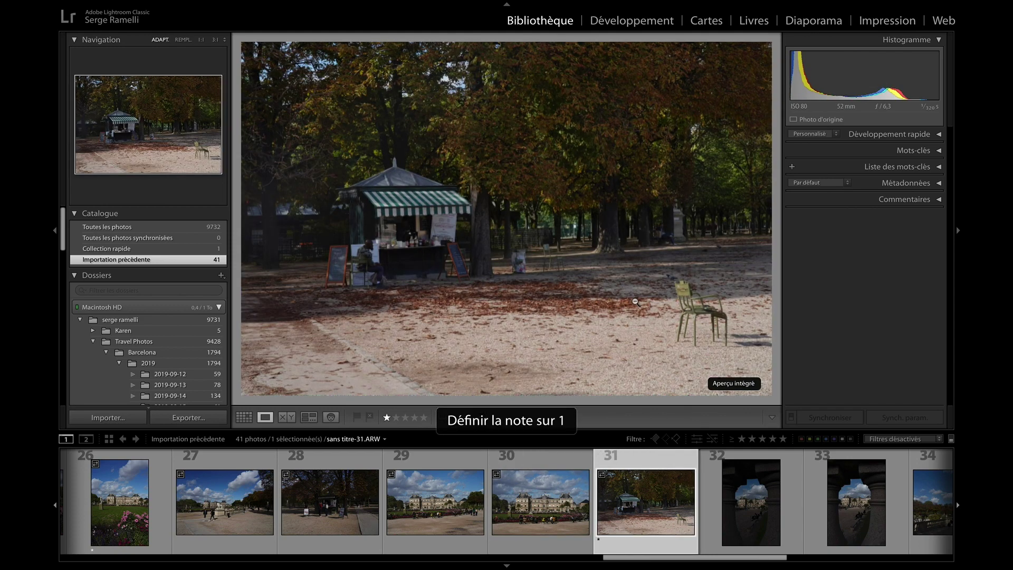
# - Compare photos 32 and 33, framed by the dark balusters, in Loupe view and rate photo 33 one star
pyautogui.moveTo(731, 558); pyautogui.dragTo(789, 559)
pyautogui.click(472, 501)
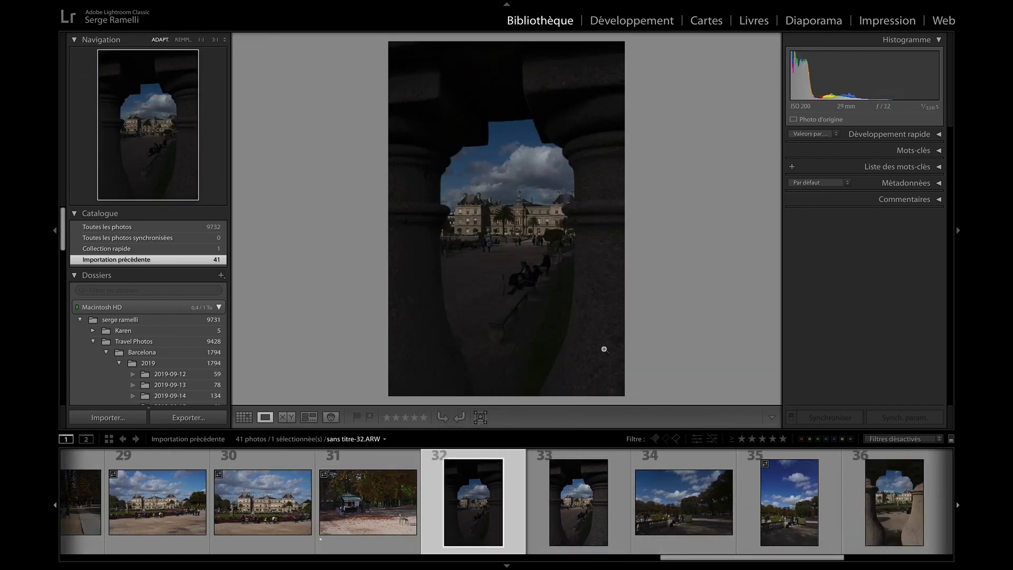
pyautogui.click(598, 519)
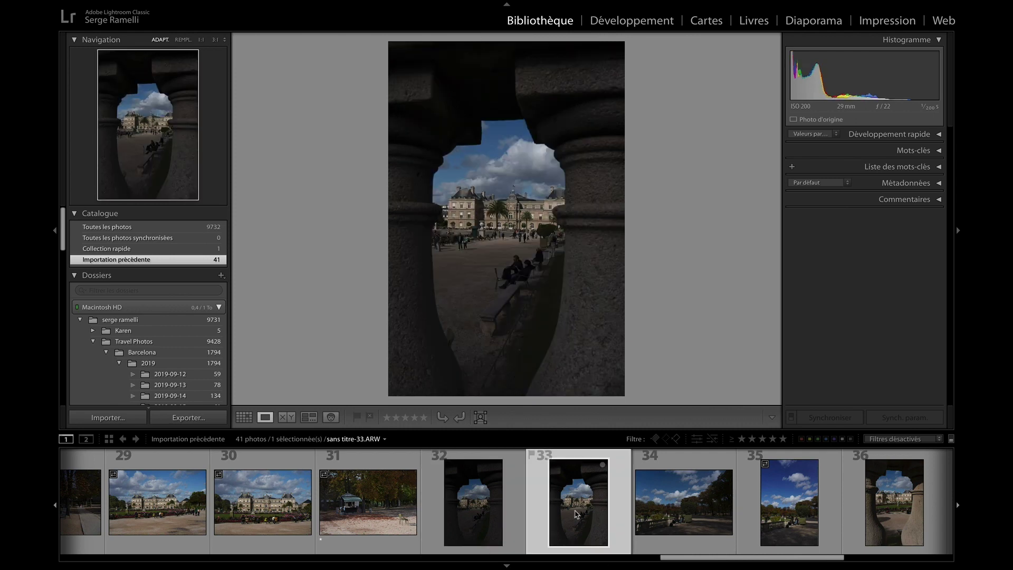
pyautogui.click(478, 505)
pyautogui.click(580, 510)
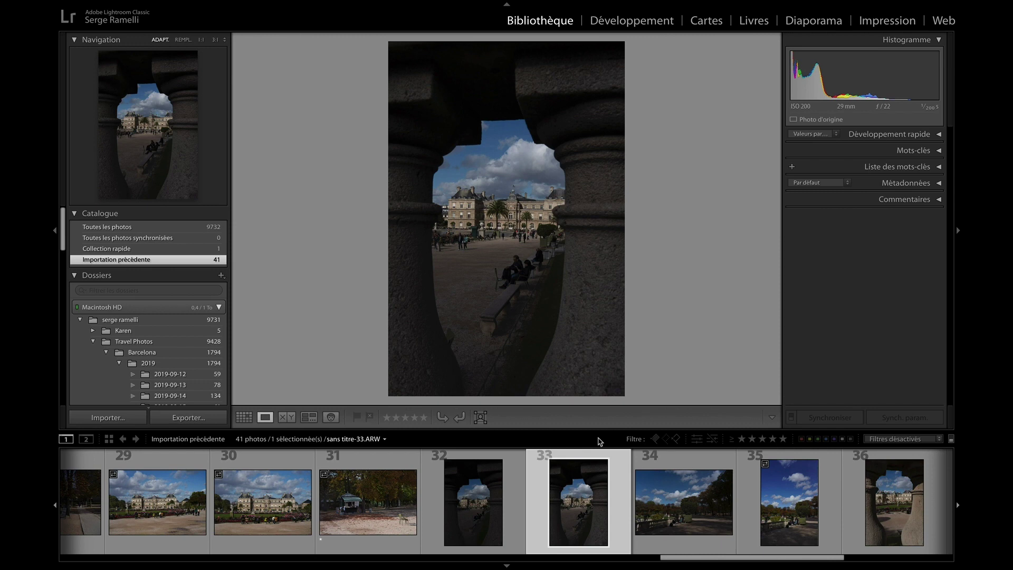
pyautogui.press('1')
# - Rate photo 34, the landscape-format terrace shot, one star and check its portrait version, photo 35
pyautogui.moveTo(718, 558); pyautogui.dragTo(794, 562)
pyautogui.click(358, 499)
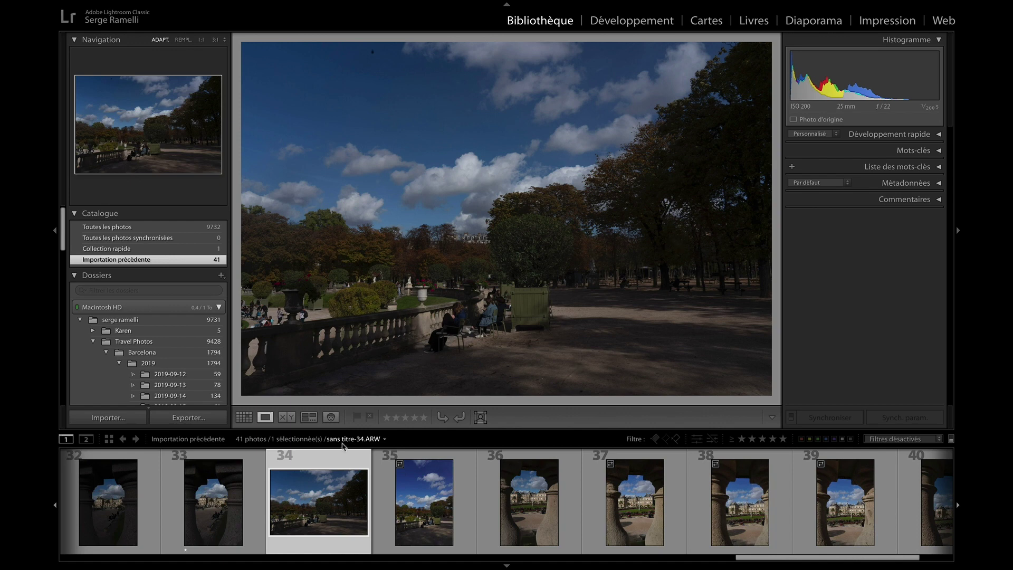
pyautogui.press('1')
pyautogui.click(431, 476)
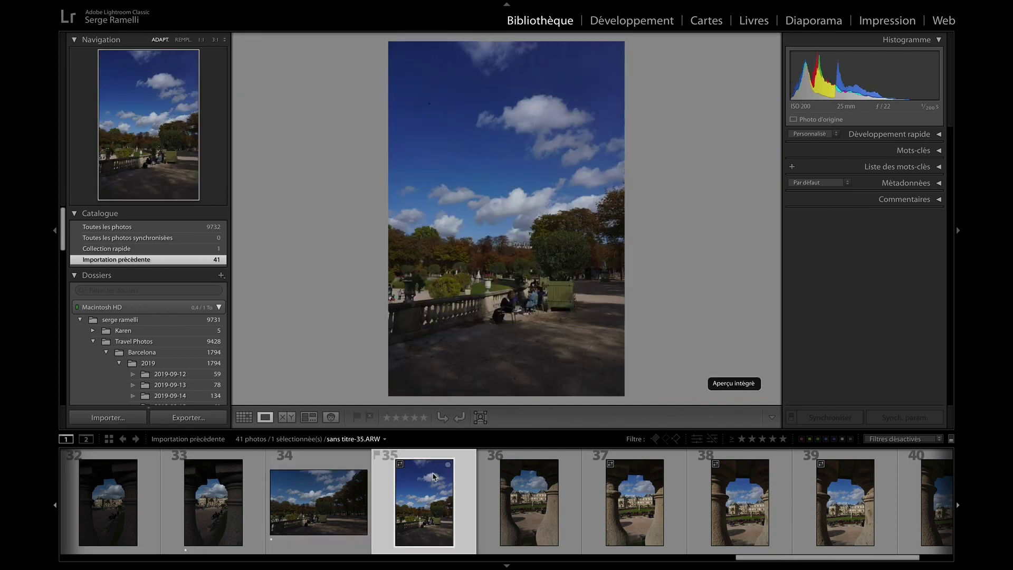
# - Show photos 36 to 40, the palace framed by stone balusters, together in Survey view with the panels hidden
pyautogui.click(536, 511)
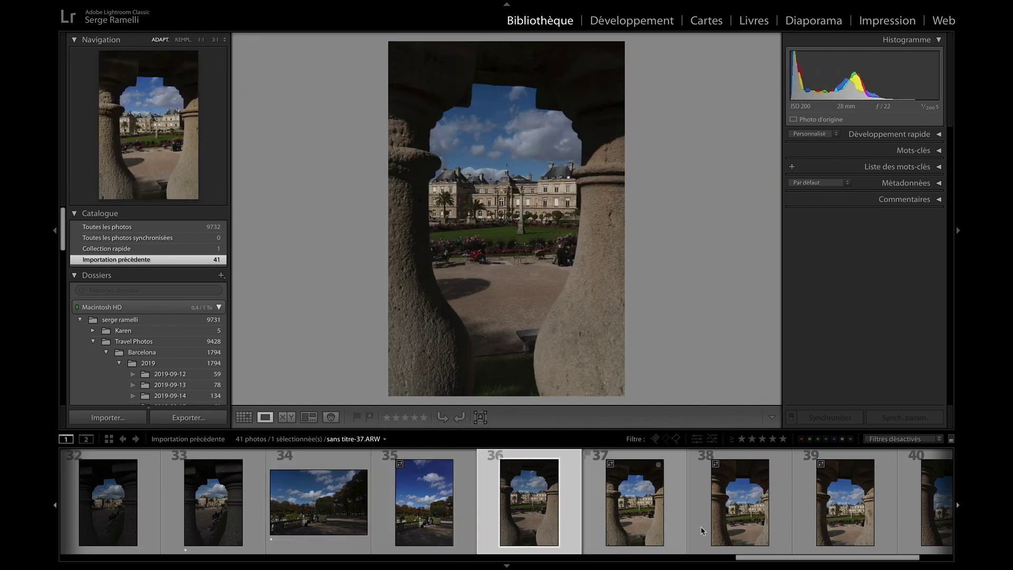
pyautogui.moveTo(775, 553); pyautogui.dragTo(801, 555)
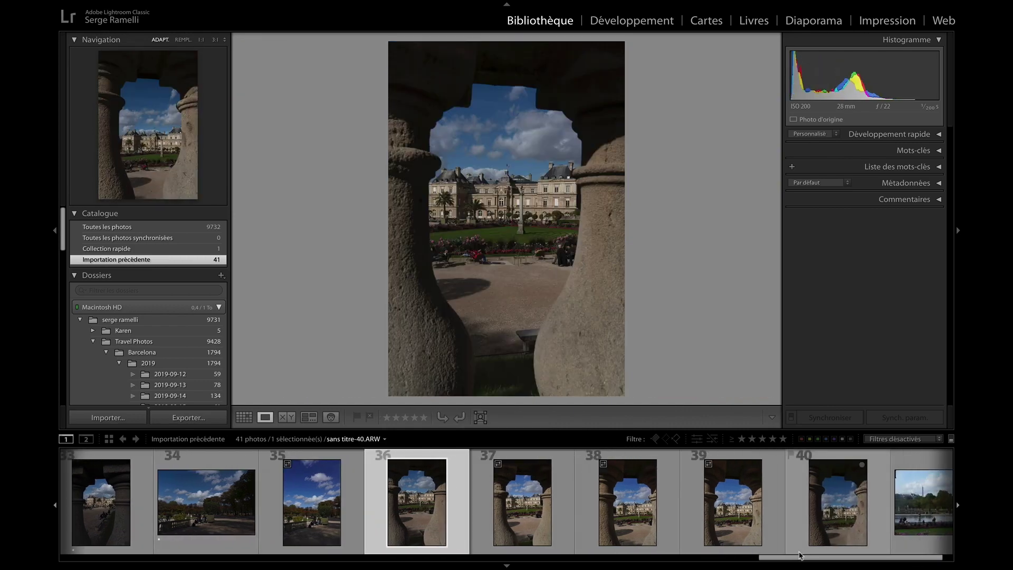
pyautogui.keyDown('shift'); pyautogui.click(850, 534); pyautogui.keyUp('shift')
pyautogui.press('n')
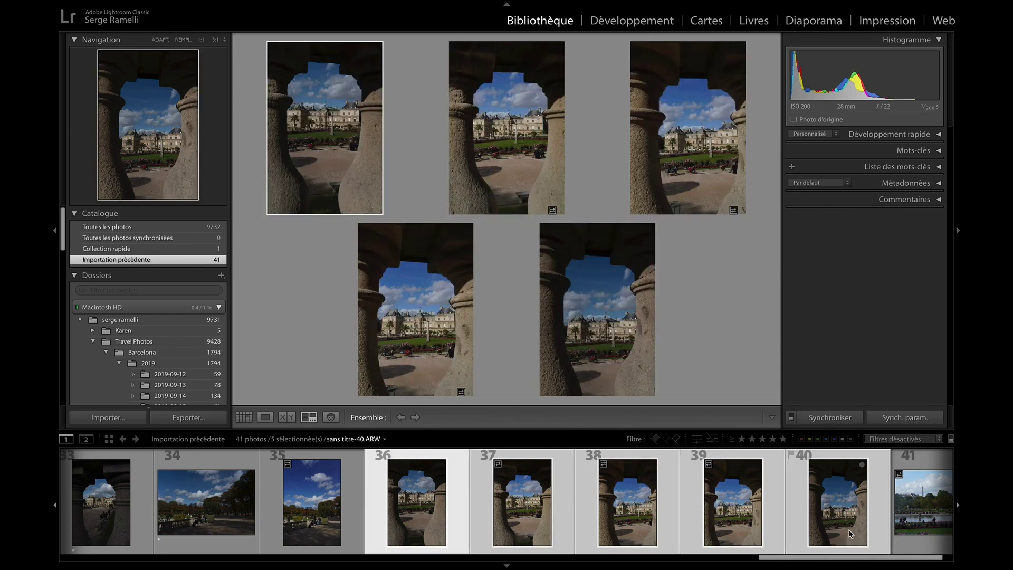
pyautogui.hotkey('shift', 'Tab')
# - Narrow the baluster comparison to photos 36 and 37 by removing photos 40, 39 and 38 from it
pyautogui.moveTo(176, 387)
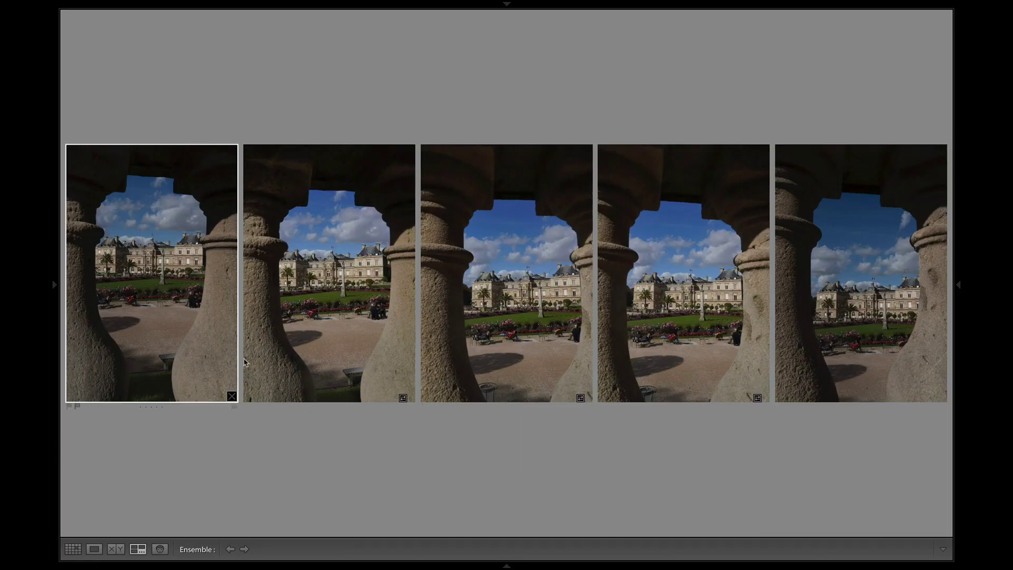
pyautogui.moveTo(840, 376)
pyautogui.click(942, 396)
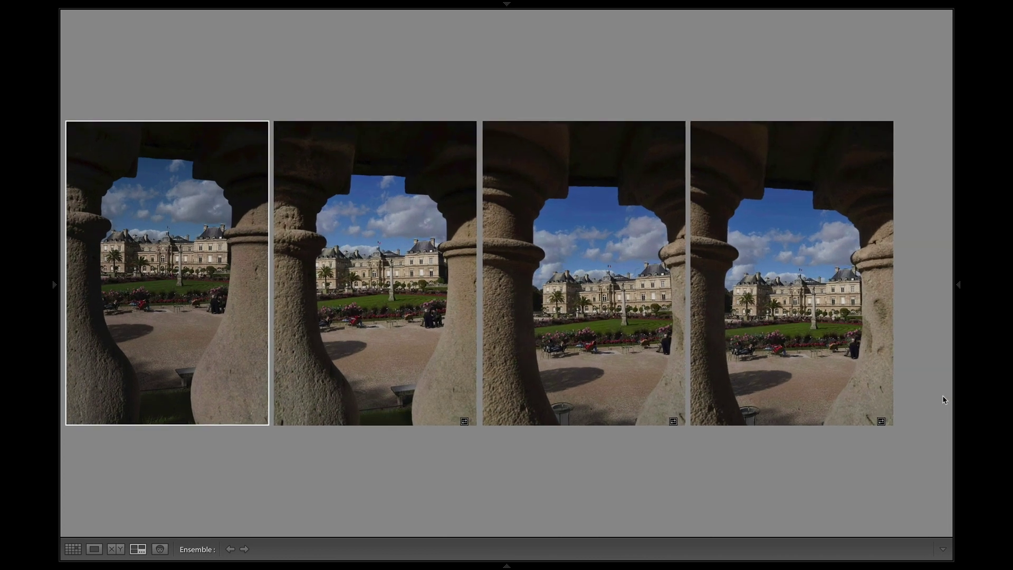
pyautogui.moveTo(811, 378)
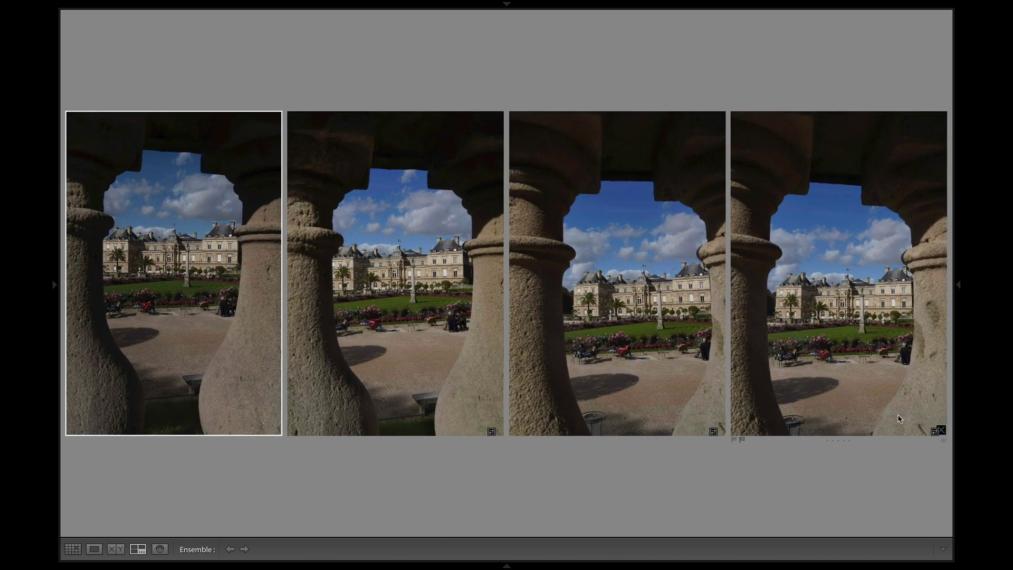
pyautogui.click(942, 430)
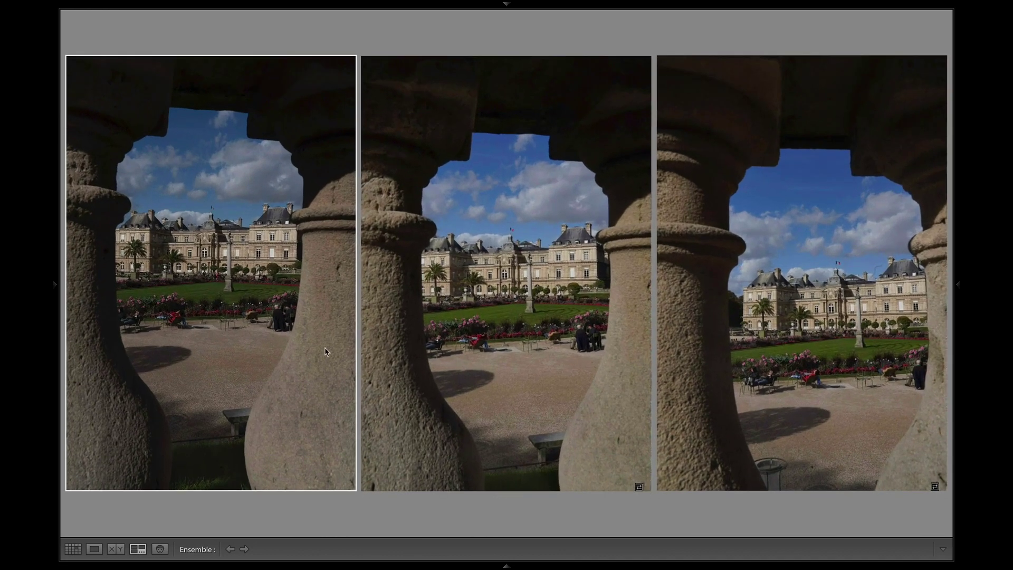
pyautogui.click(941, 485)
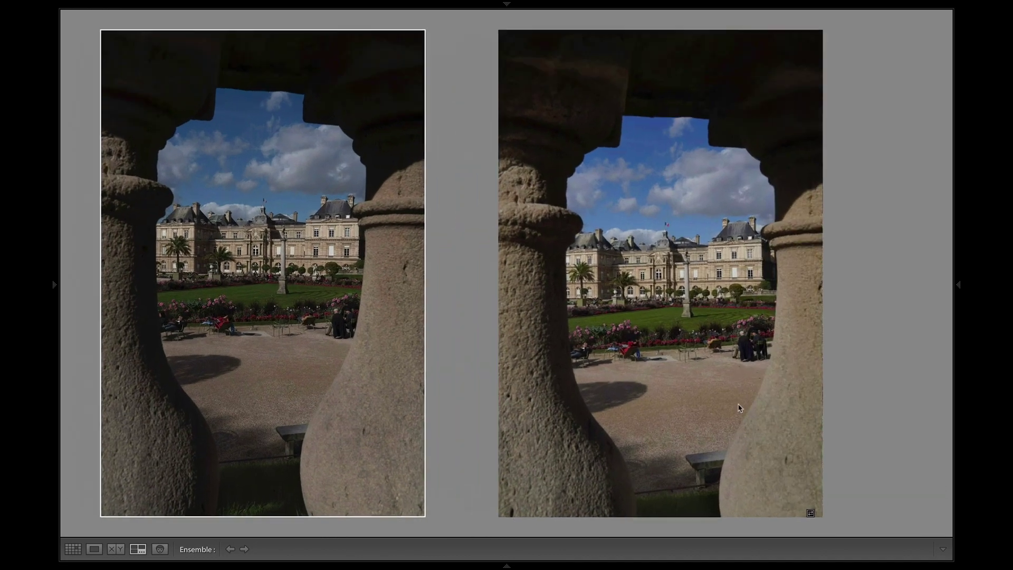
# - Give photo 36 of the remaining baluster pair a one-star rating and bring back the panels
pyautogui.moveTo(294, 380)
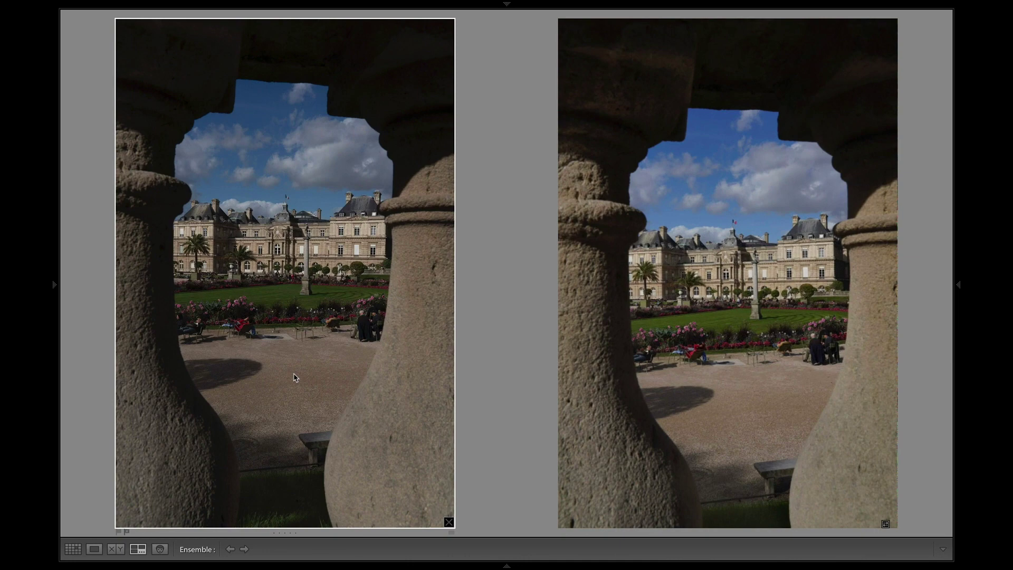
pyautogui.press('1')
pyautogui.hotkey('shift', 'Tab')
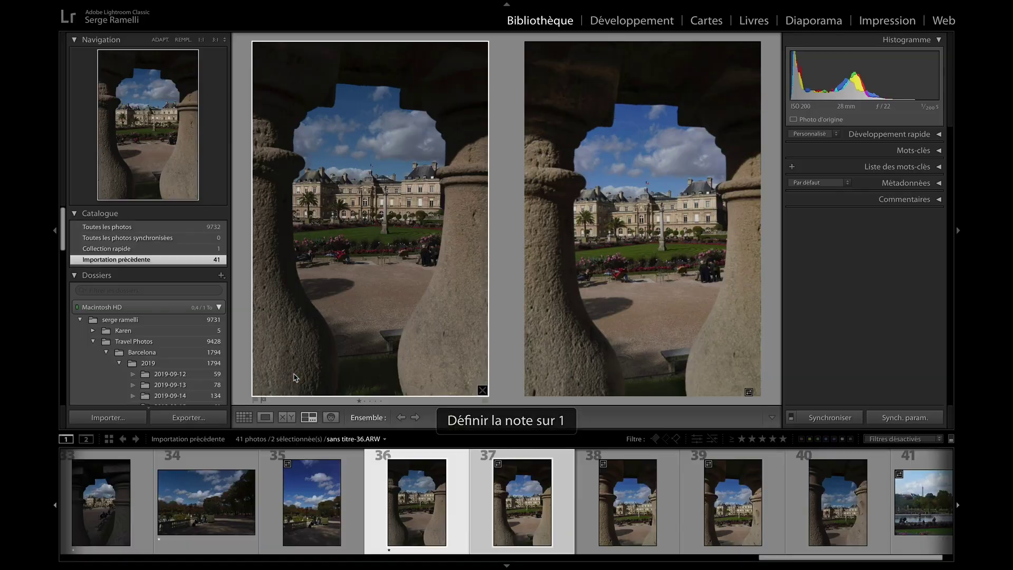
# - Examine photo 41, the pond with the Eiffel Tower behind it, in Loupe view
pyautogui.moveTo(788, 557); pyautogui.dragTo(797, 557)
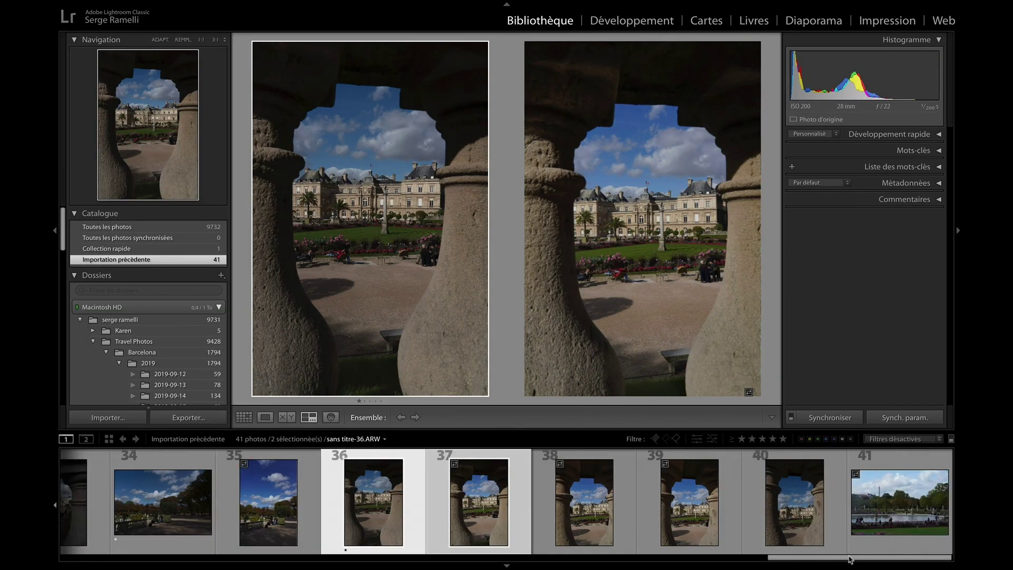
pyautogui.click(900, 502)
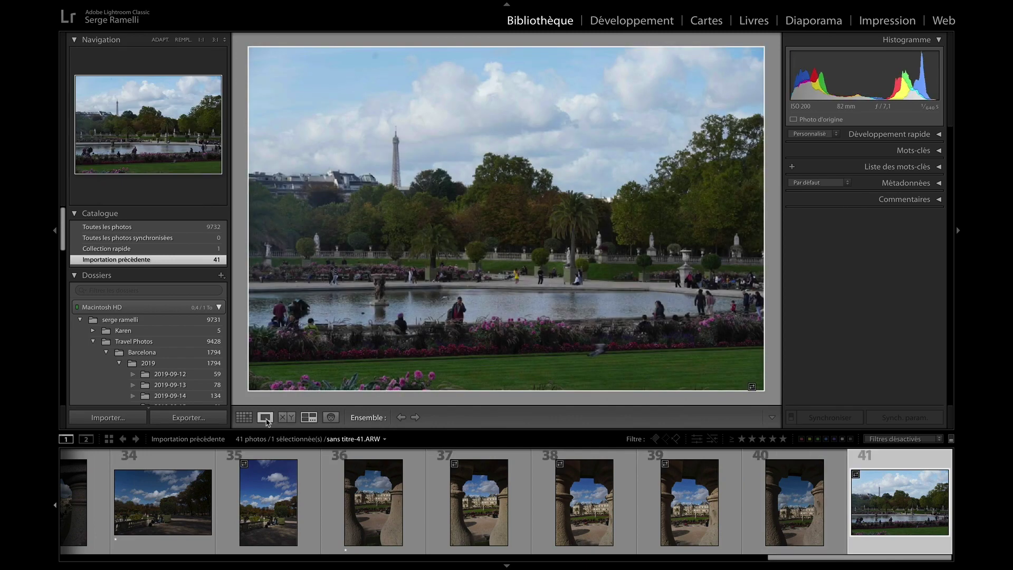
pyautogui.click(265, 418)
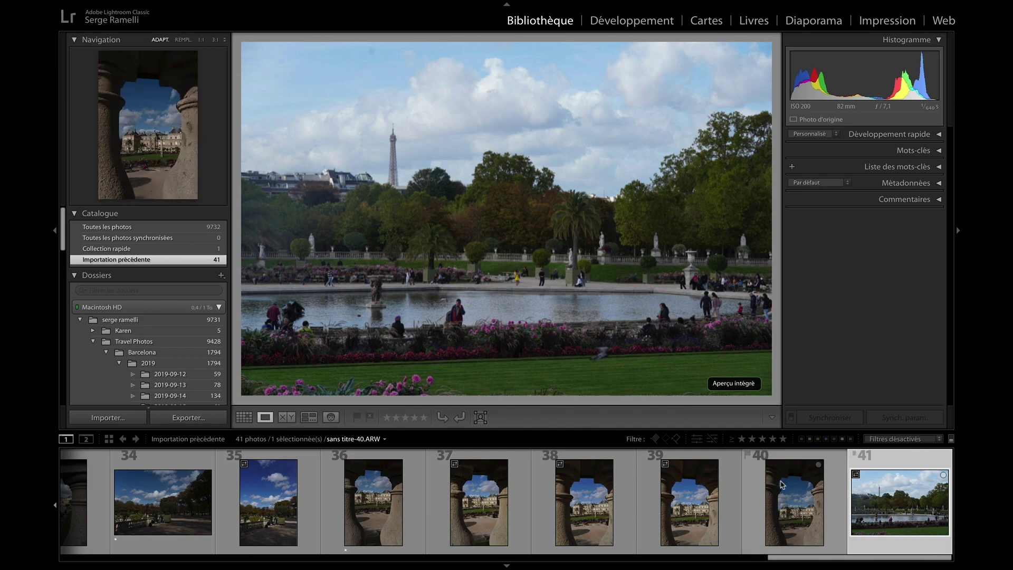
# - Filter the imported photos to those rated one star and above with the Notées filter preset
pyautogui.click(743, 437)
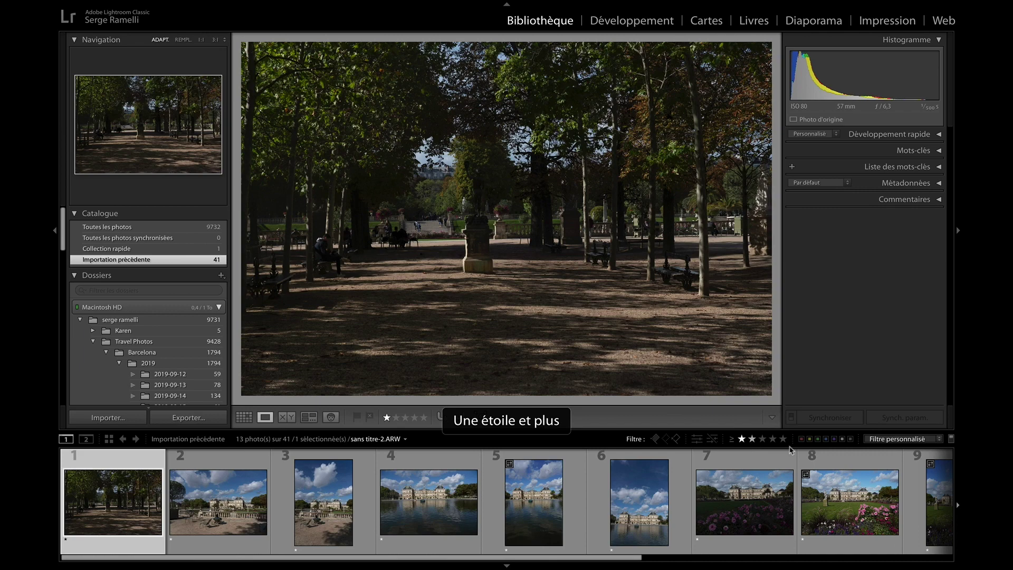
pyautogui.click(897, 438)
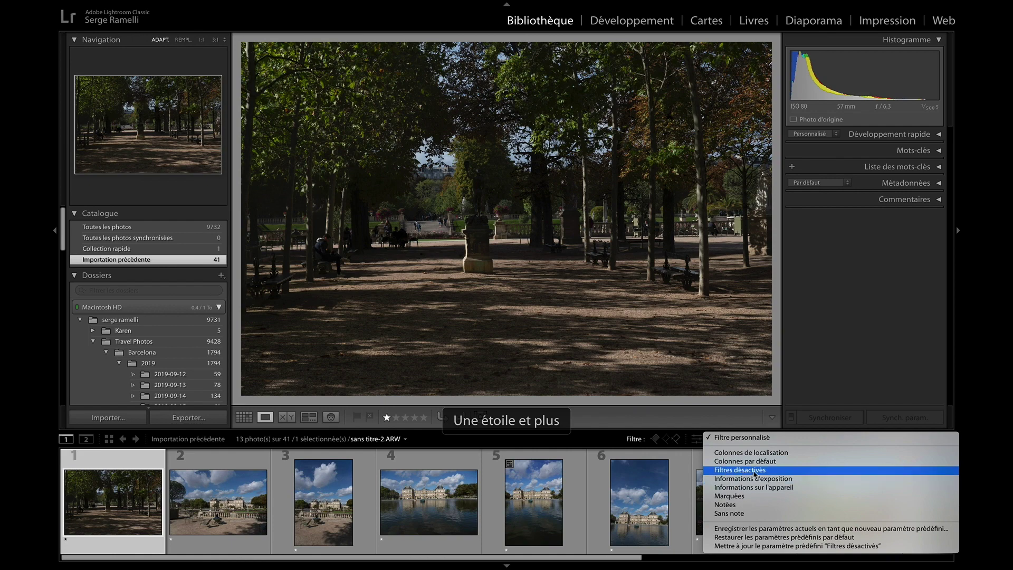
pyautogui.click(726, 507)
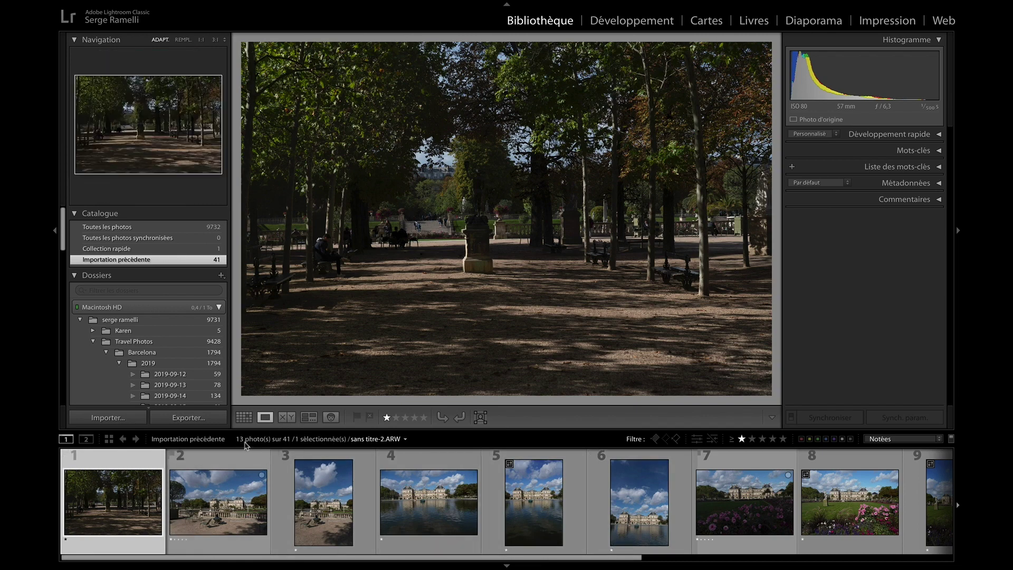
pyautogui.moveTo(507, 561)
pyautogui.mouseDown()
pyautogui.moveTo(638, 561)
pyautogui.moveTo(526, 561)
pyautogui.mouseUp()
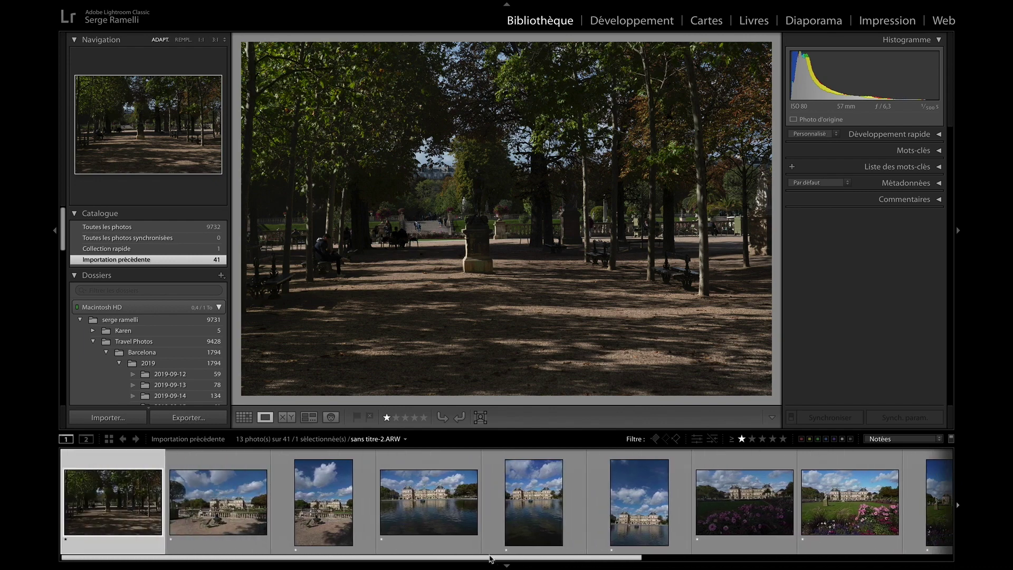
# - Open photo 4, the palace reflected in the pond, in the Développement module
pyautogui.click(437, 464)
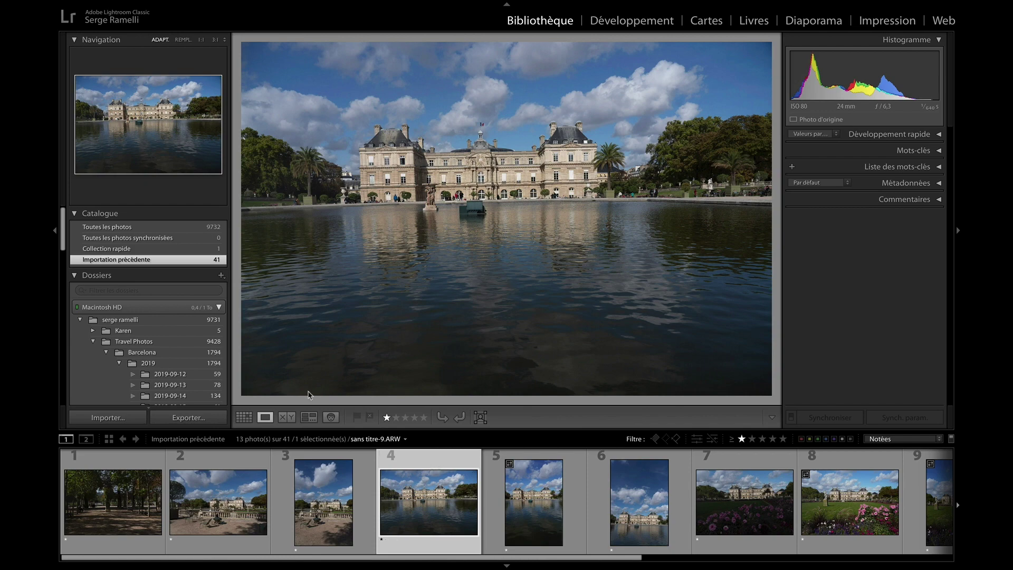
pyautogui.click(55, 232)
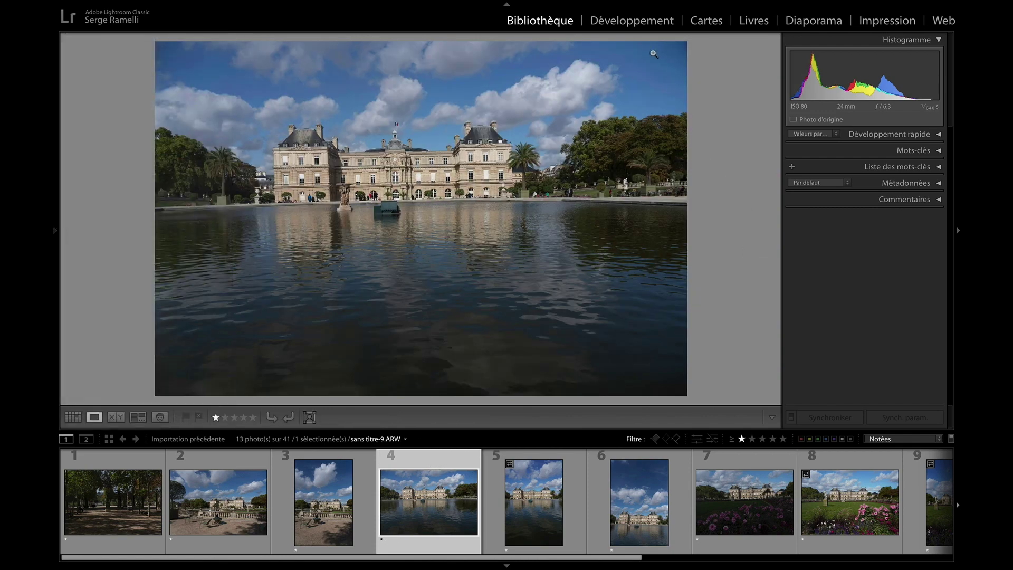
pyautogui.click(639, 24)
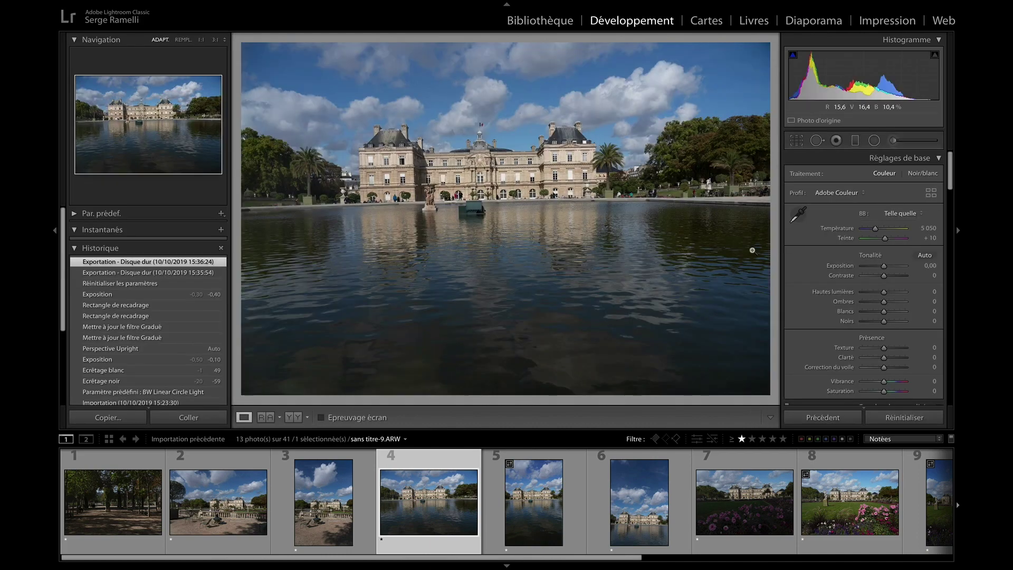
# - Convert the palace photo to black and white and set its temperature to 3480
pyautogui.click(927, 175)
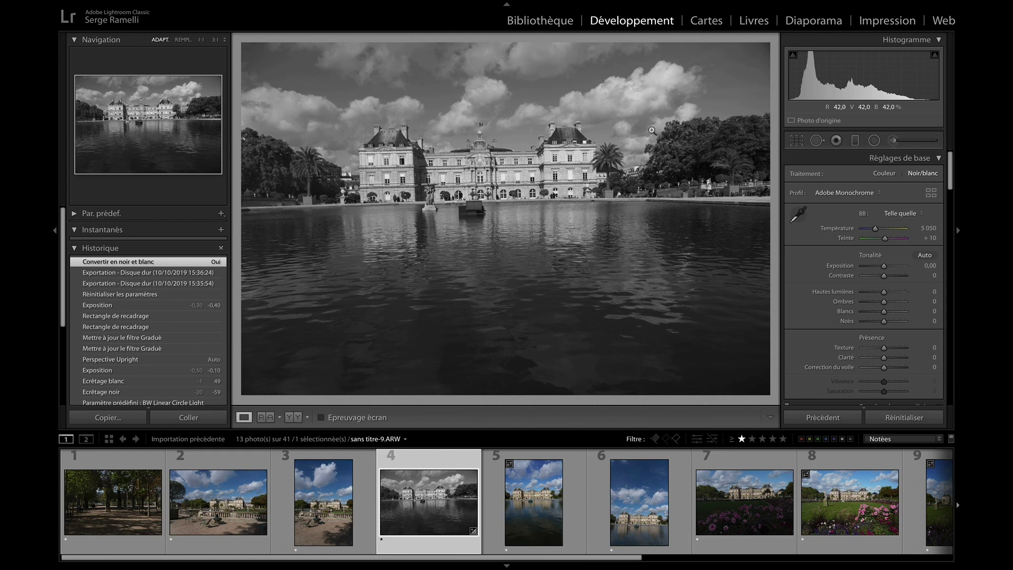
pyautogui.moveTo(877, 231); pyautogui.dragTo(869, 231)
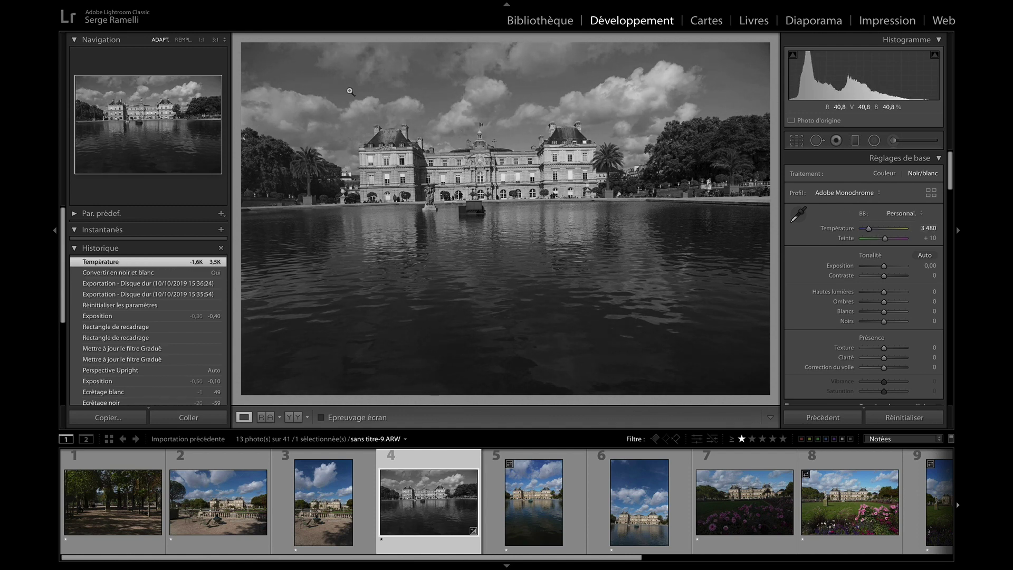
# - Set green to -3 and blue to -18 in the black-and-white mix, testing darker blues and checking the sky at 1:1 first
pyautogui.scroll(-1, 891, 254)
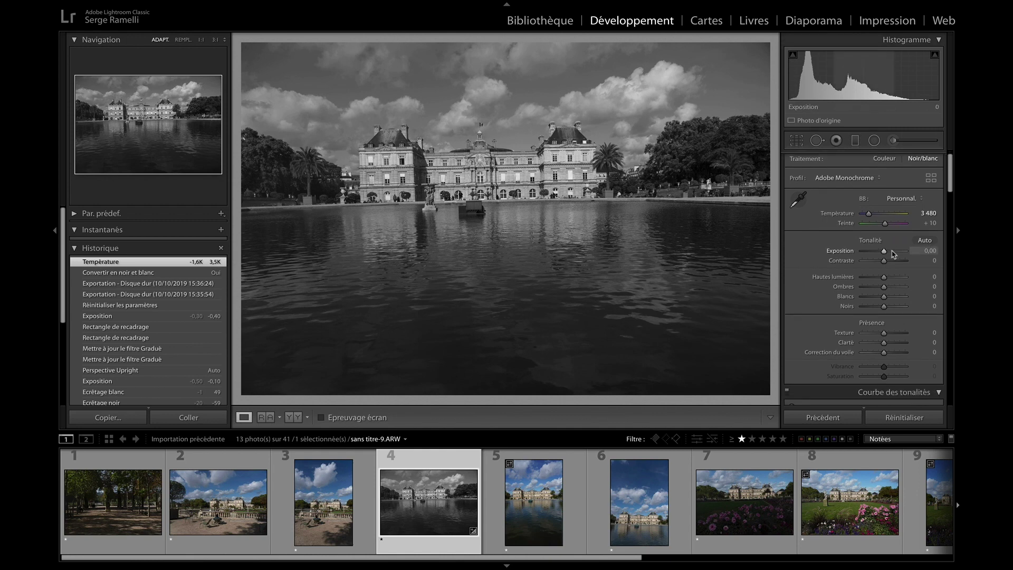
pyautogui.scroll(-10, 892, 255)
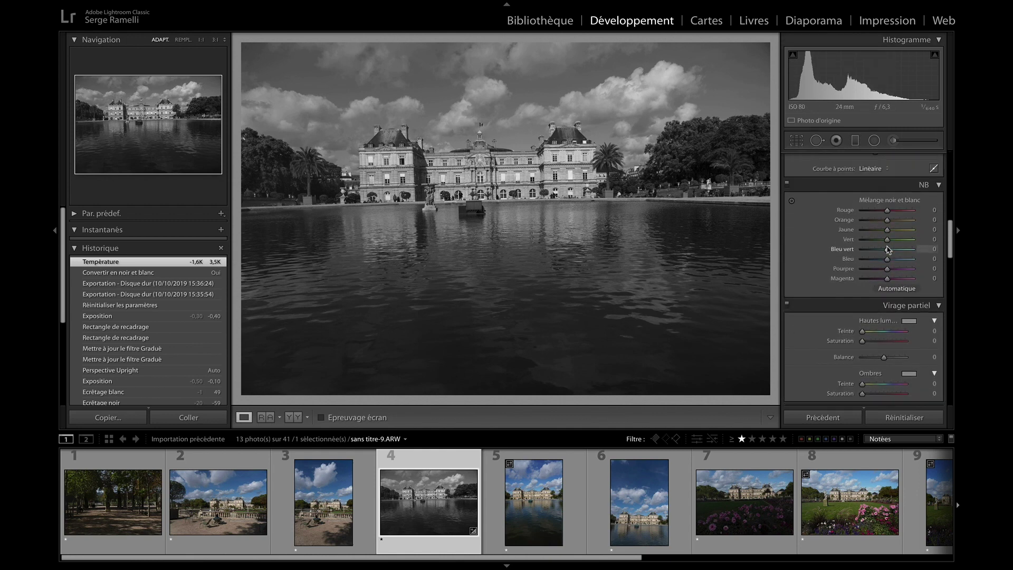
pyautogui.scroll(2, 888, 250)
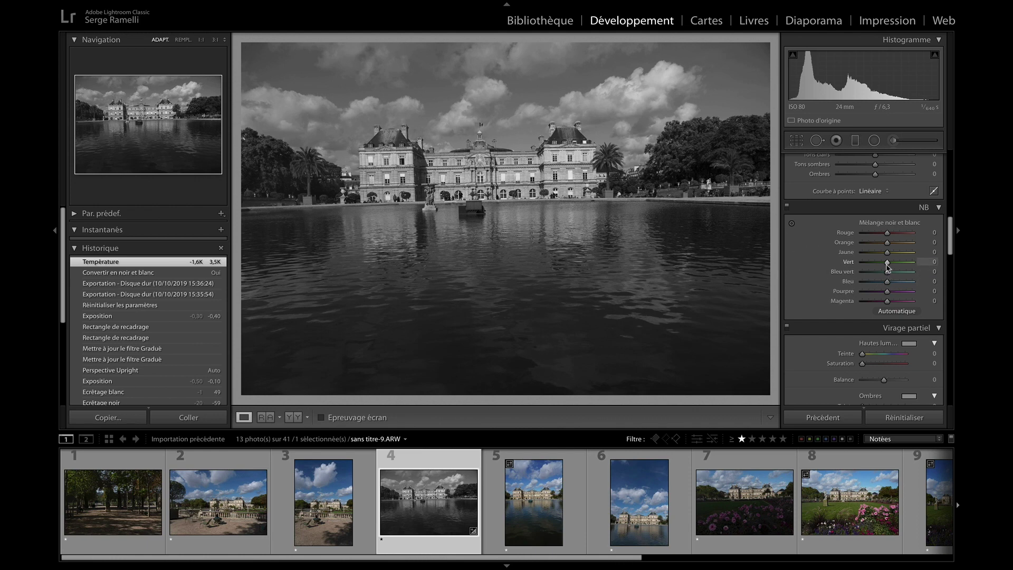
pyautogui.moveTo(888, 267)
pyautogui.mouseDown()
pyautogui.moveTo(916, 263)
pyautogui.moveTo(861, 264)
pyautogui.moveTo(887, 262)
pyautogui.mouseUp()
pyautogui.moveTo(888, 283)
pyautogui.mouseDown()
pyautogui.moveTo(903, 283)
pyautogui.moveTo(871, 282)
pyautogui.moveTo(893, 283)
pyautogui.moveTo(880, 281)
pyautogui.mouseUp()
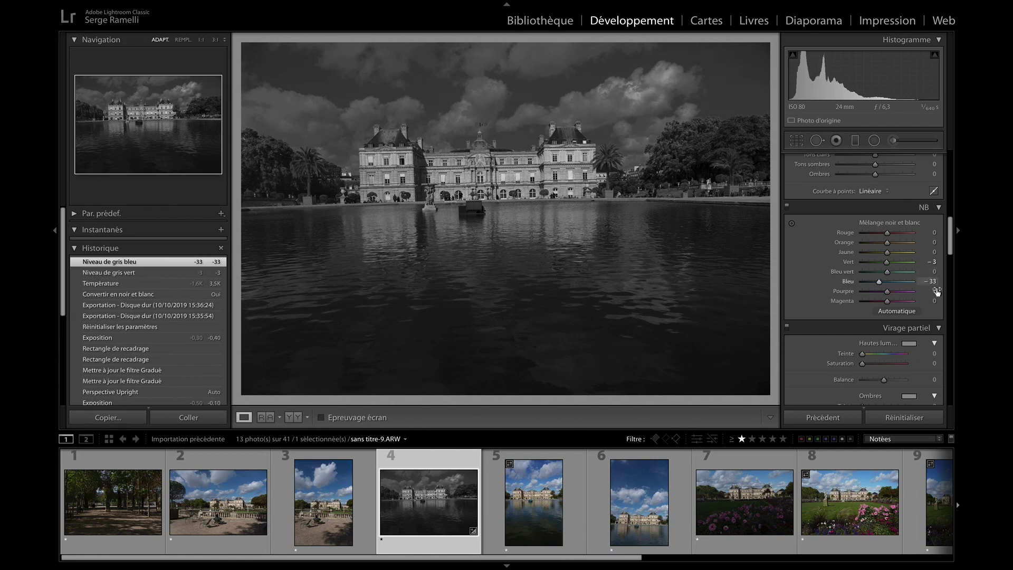
pyautogui.moveTo(879, 281)
pyautogui.mouseDown()
pyautogui.moveTo(892, 283)
pyautogui.moveTo(871, 283)
pyautogui.mouseUp()
pyautogui.click(561, 106)
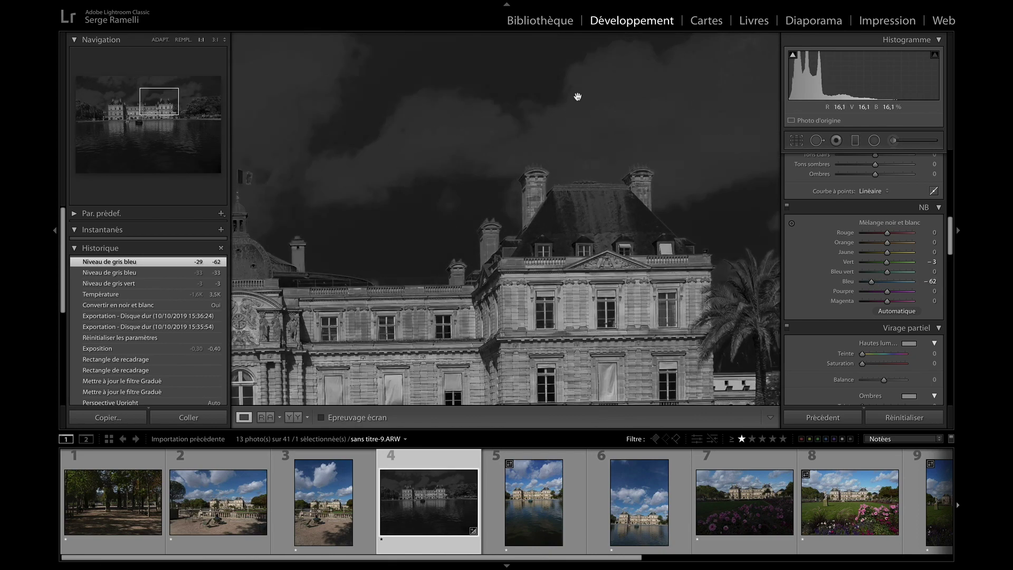
pyautogui.click(648, 204)
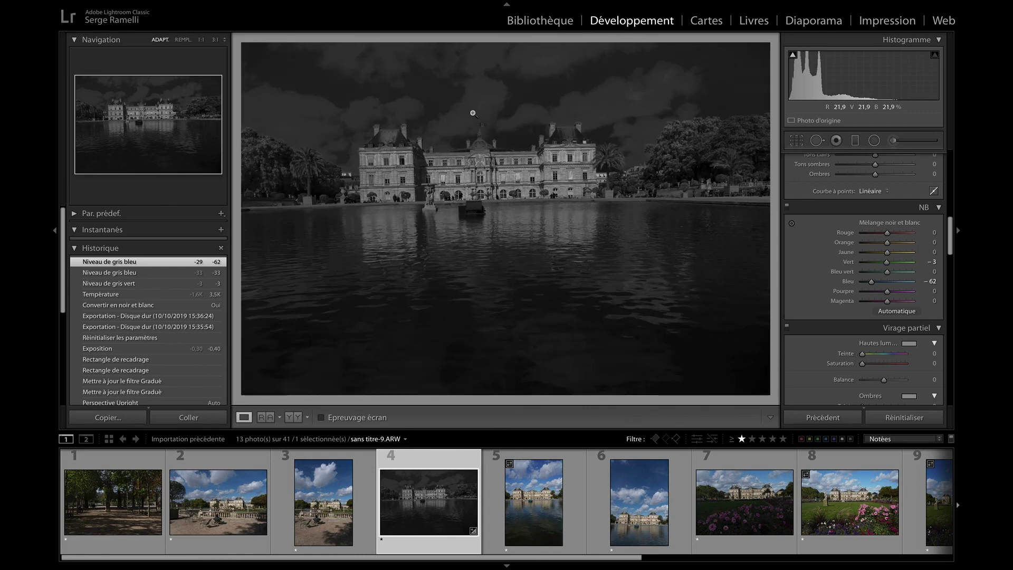
pyautogui.moveTo(871, 283); pyautogui.dragTo(886, 286)
# - Set the palace photo's shadows to +100 and highlights to -100
pyautogui.scroll(8, 902, 233)
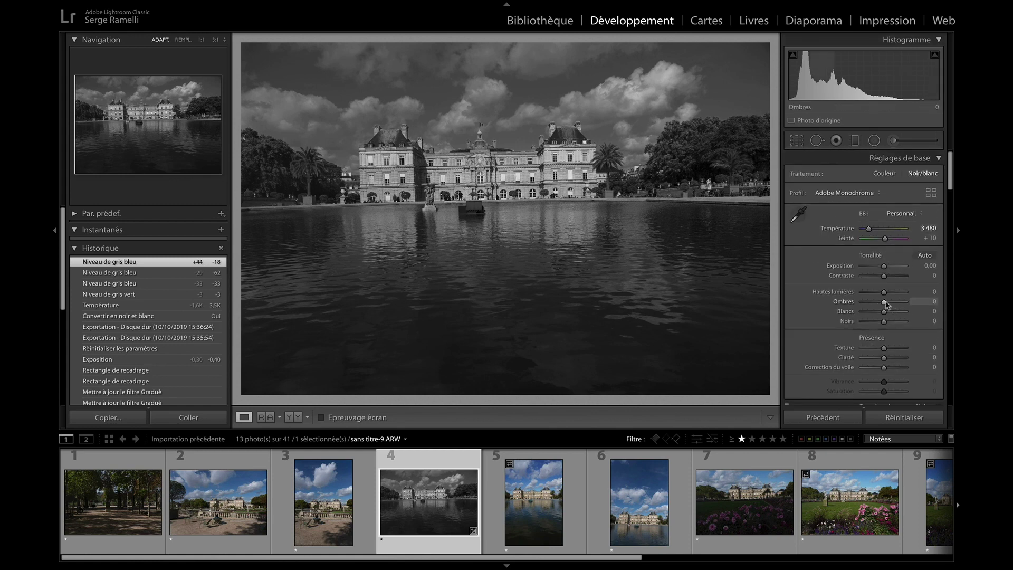
pyautogui.moveTo(890, 305); pyautogui.dragTo(870, 293)
pyautogui.moveTo(855, 295); pyautogui.dragTo(855, 295)
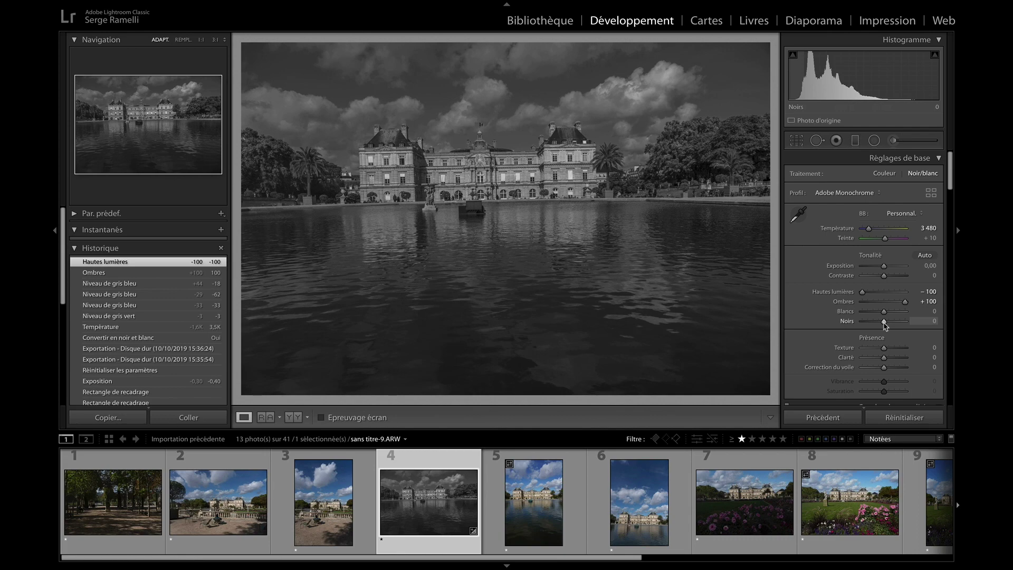
# - Set blacks to -63 and whites to +57 with the clipping preview, and raise the contrast to +34
pyautogui.press('alt')
pyautogui.moveTo(884, 322); pyautogui.dragTo(871, 323)
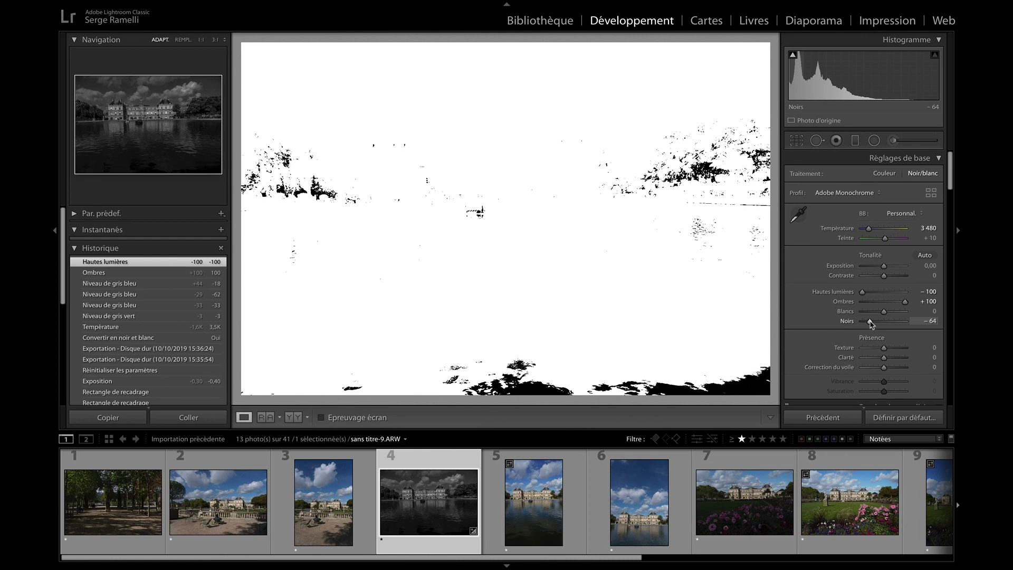
pyautogui.moveTo(871, 323); pyautogui.dragTo(871, 324)
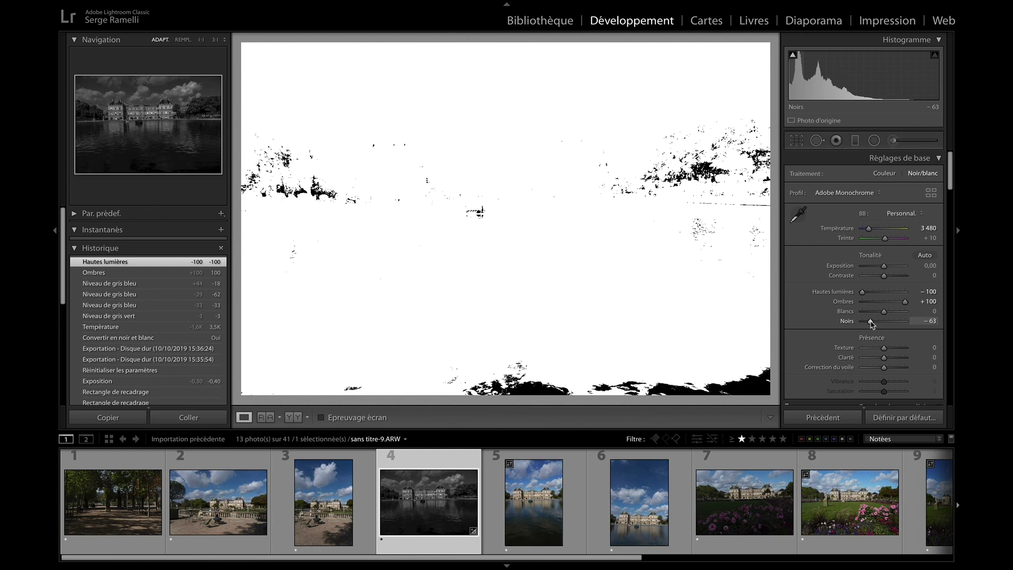
pyautogui.moveTo(871, 324); pyautogui.dragTo(898, 314)
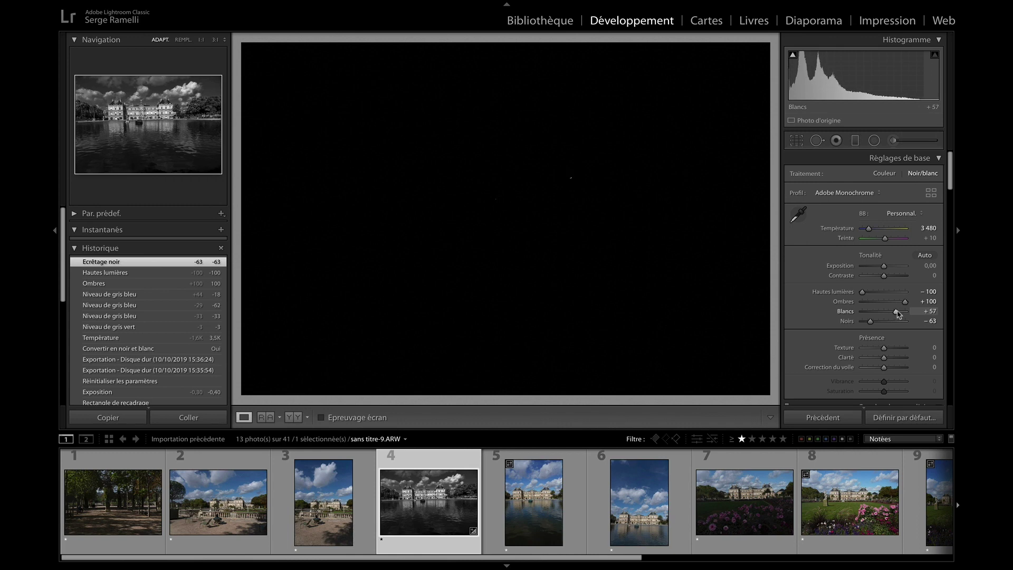
pyautogui.moveTo(899, 313); pyautogui.dragTo(898, 313)
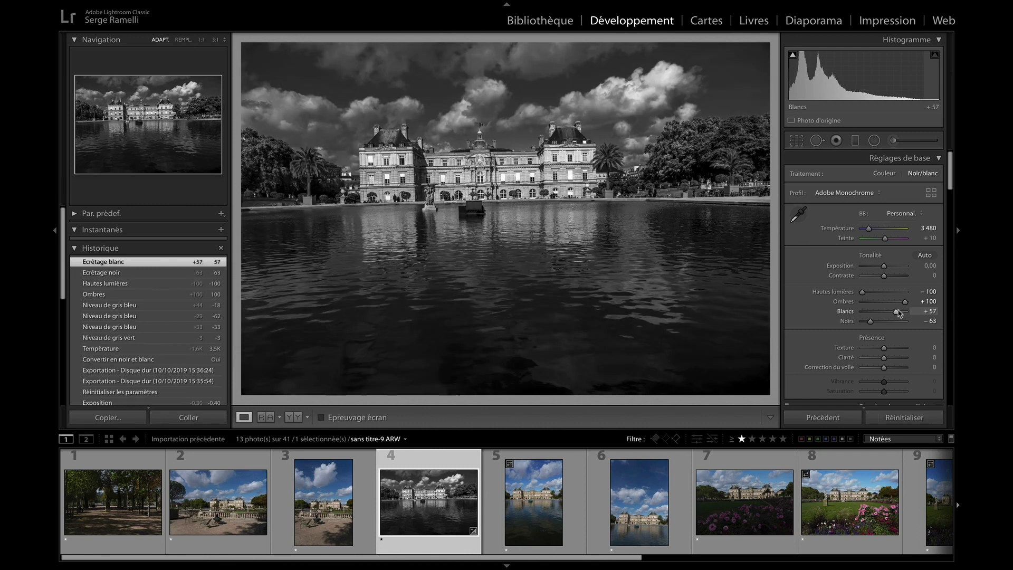
pyautogui.click(892, 278)
pyautogui.click(891, 282)
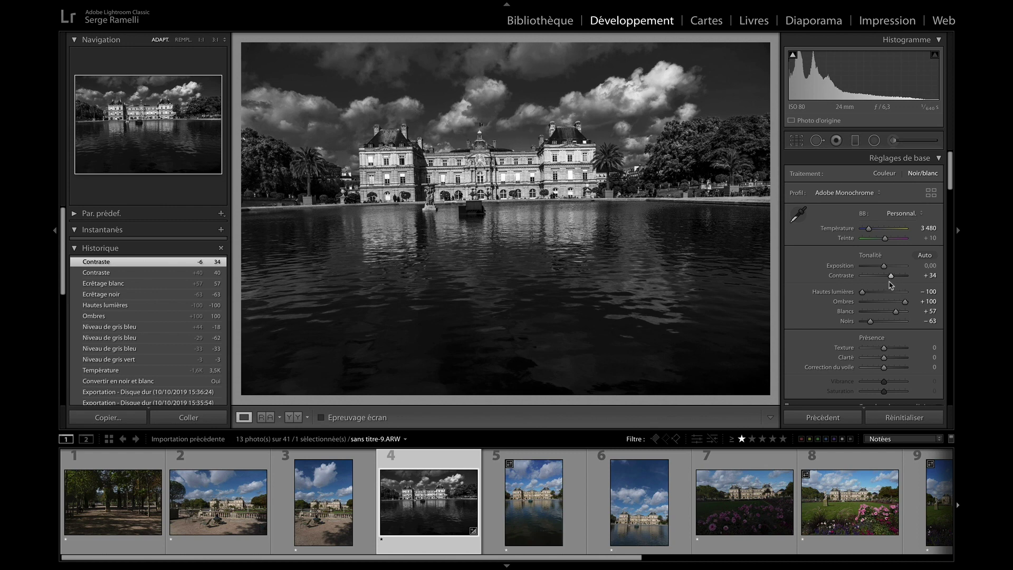
# - Straighten the palace's perspective with the Auto Upright correction
pyautogui.scroll(-10, 891, 285)
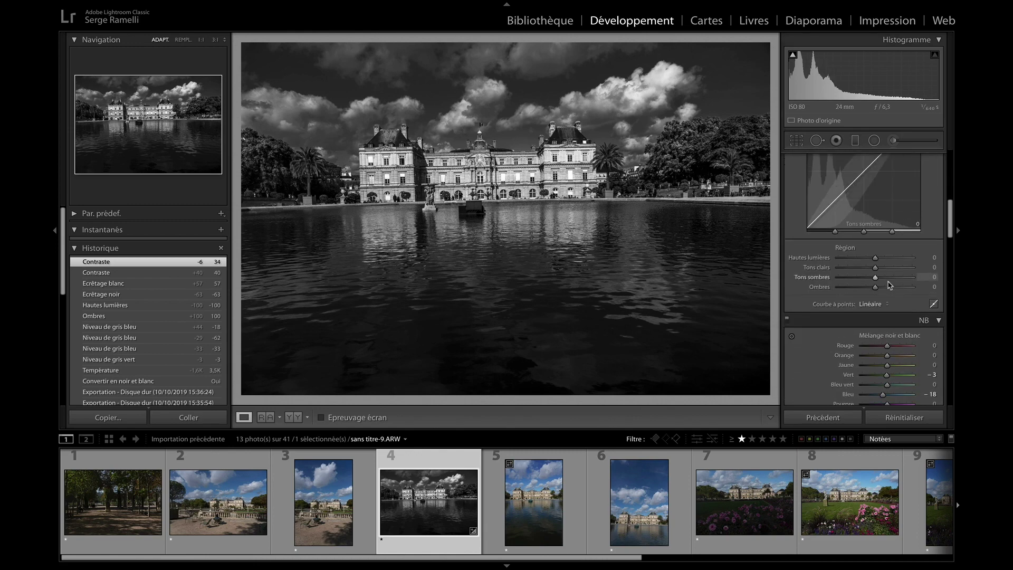
pyautogui.scroll(-4, 889, 283)
pyautogui.scroll(-8, 888, 281)
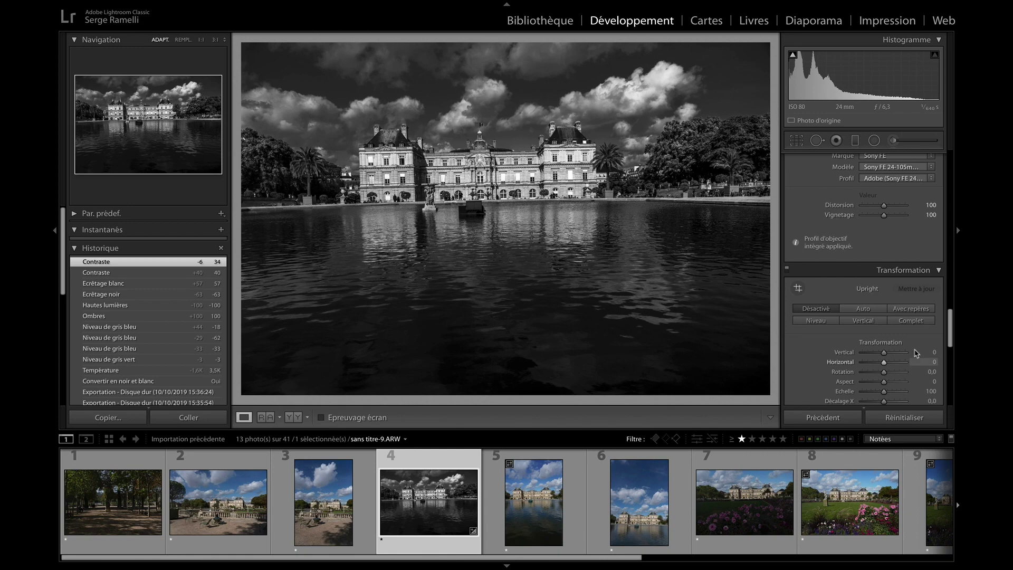
pyautogui.scroll(-2, 905, 361)
pyautogui.click(865, 263)
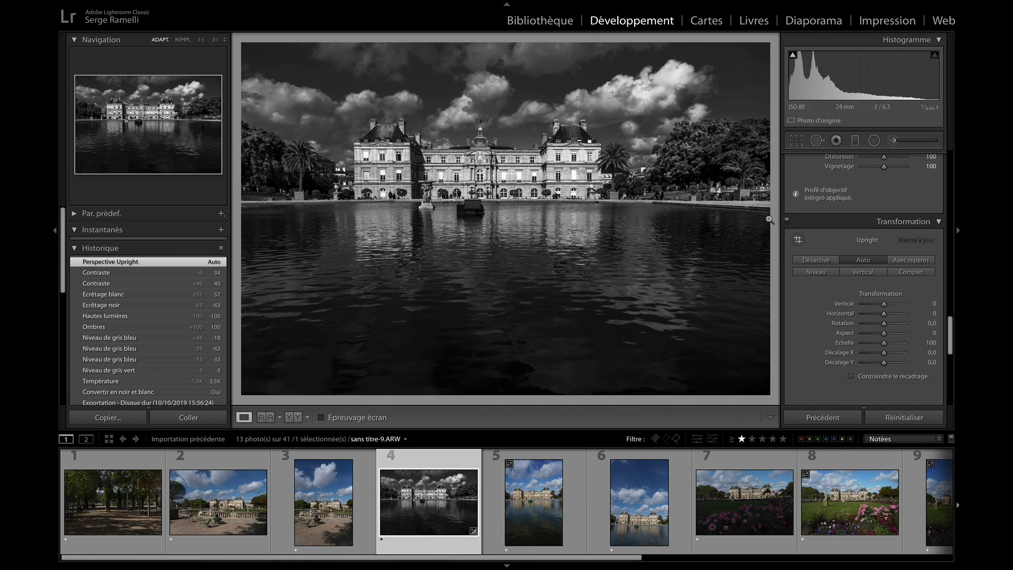
# - Compare the black-and-white palace photo with its unedited version several times
pyautogui.scroll(8, 863, 244)
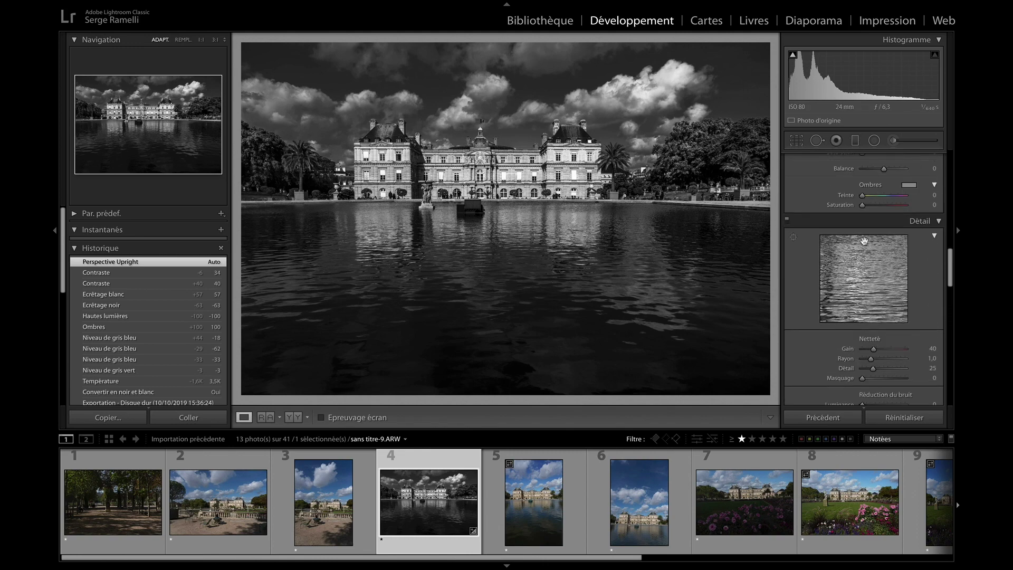
pyautogui.scroll(5, 864, 241)
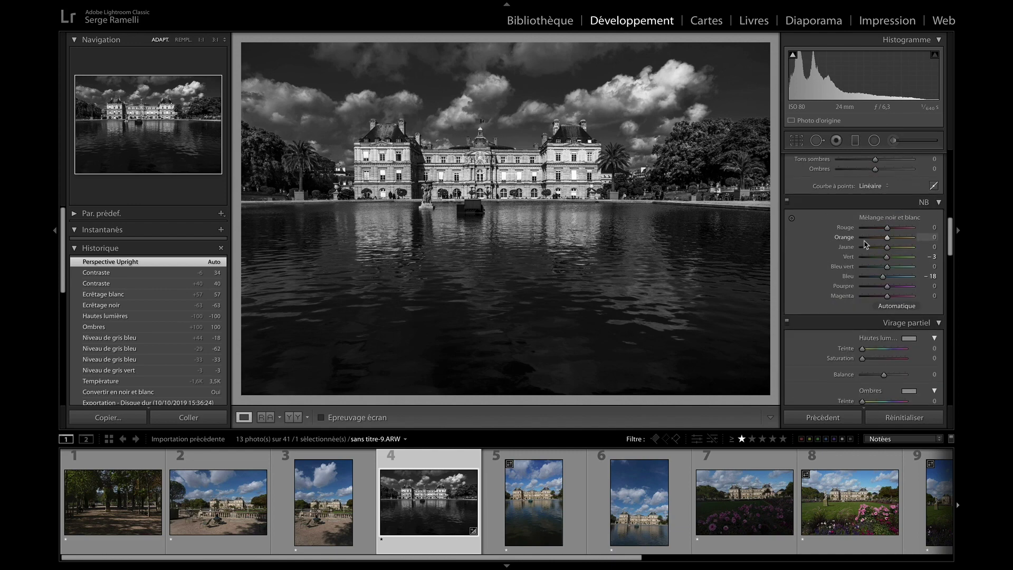
pyautogui.press('\\')
pyautogui.press('\\')
pyautogui.press('\\')
pyautogui.press('\\')
pyautogui.press('\\')
pyautogui.press('\\')
# - Add a horizontal graduated filter with about -0.7 exposure and move it up over the upper sky
pyautogui.scroll(5, 914, 239)
pyautogui.scroll(4, 914, 239)
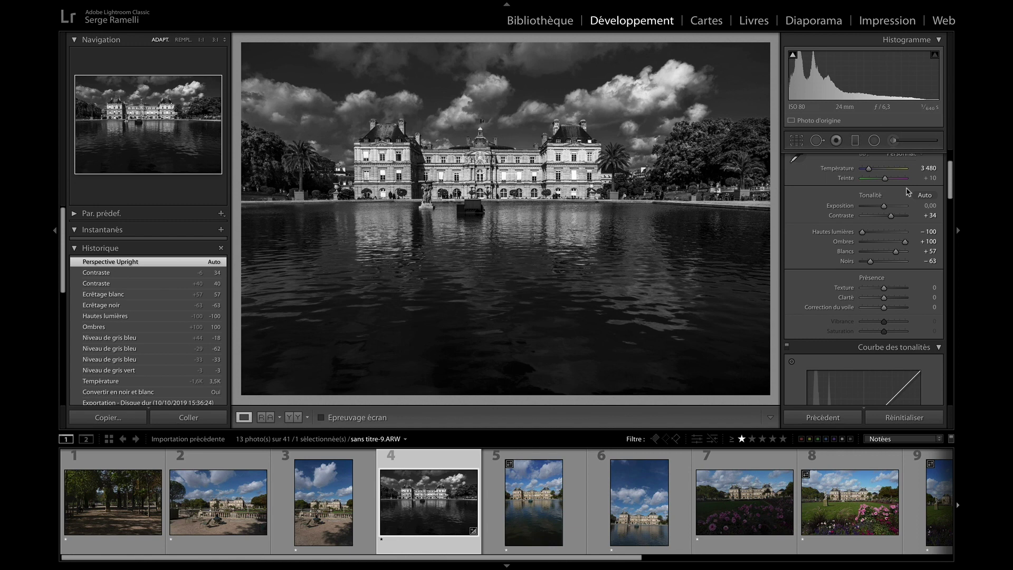
pyautogui.click(855, 141)
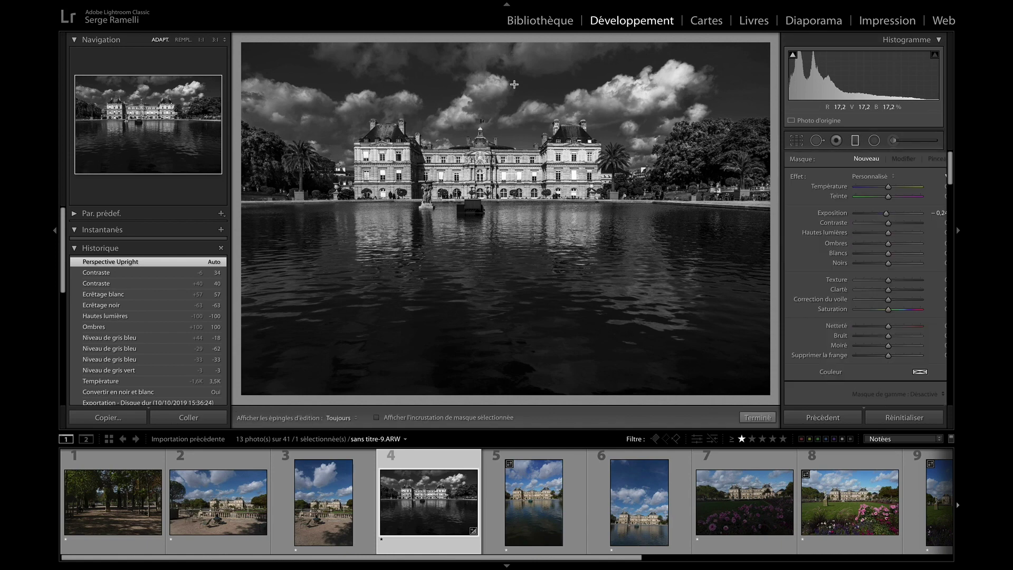
pyautogui.moveTo(534, 82); pyautogui.dragTo(542, 197)
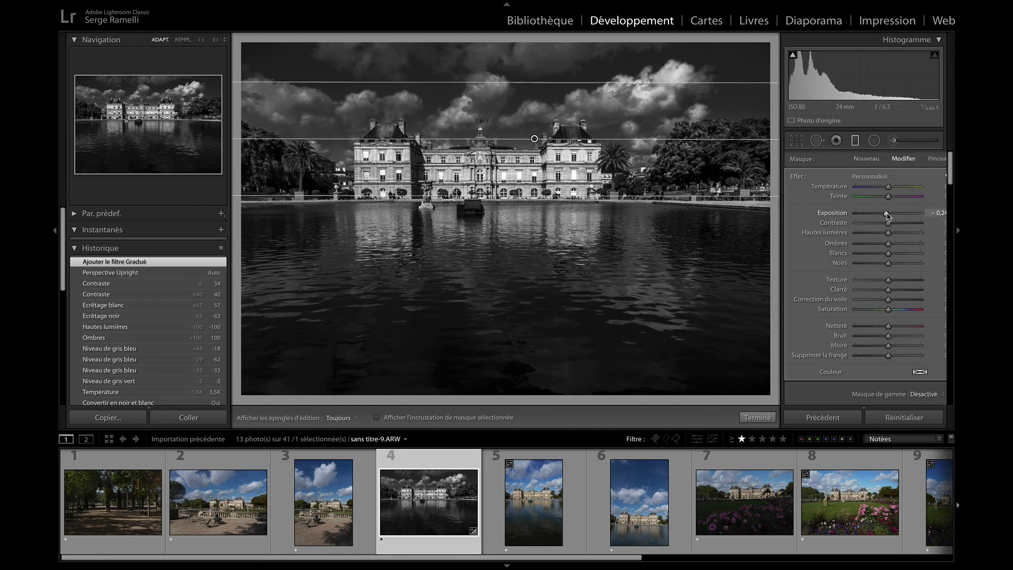
pyautogui.moveTo(887, 215); pyautogui.dragTo(882, 214)
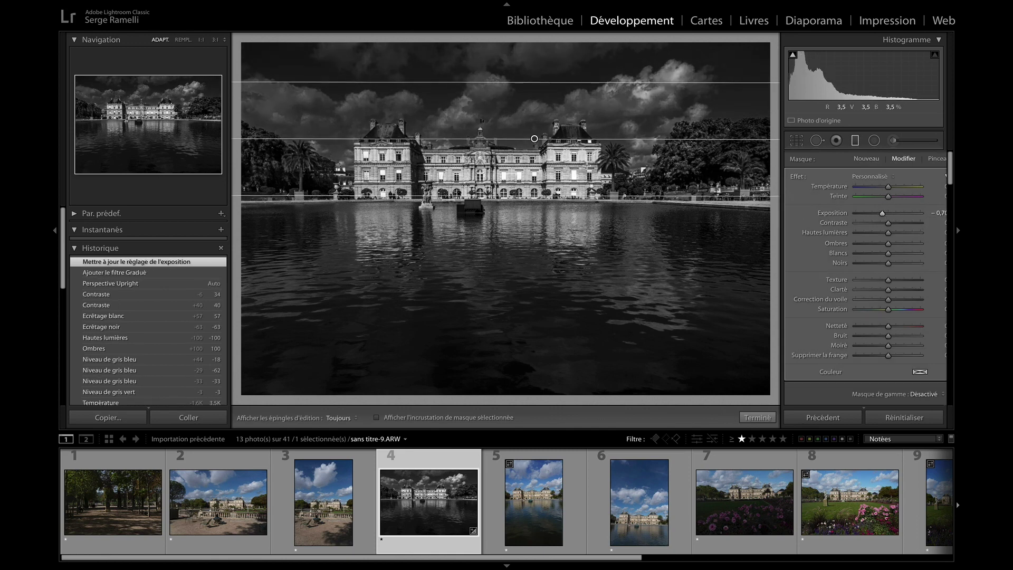
pyautogui.moveTo(535, 139); pyautogui.dragTo(527, 74)
# - Add a second graduated filter rising from the lower edge over the water, and set the overall exposure to +0.30
pyautogui.moveTo(524, 353); pyautogui.dragTo(523, 230)
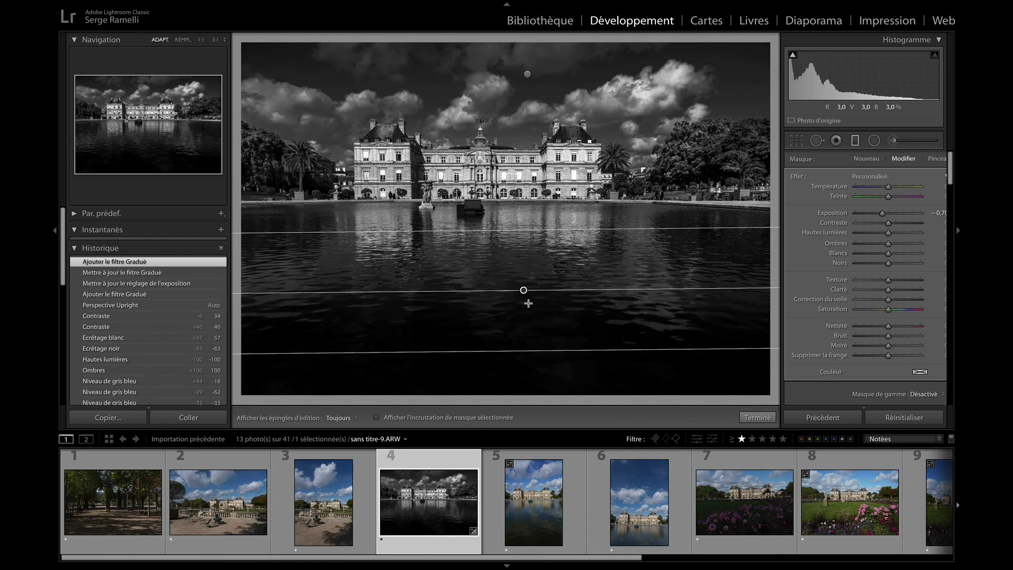
pyautogui.click(758, 417)
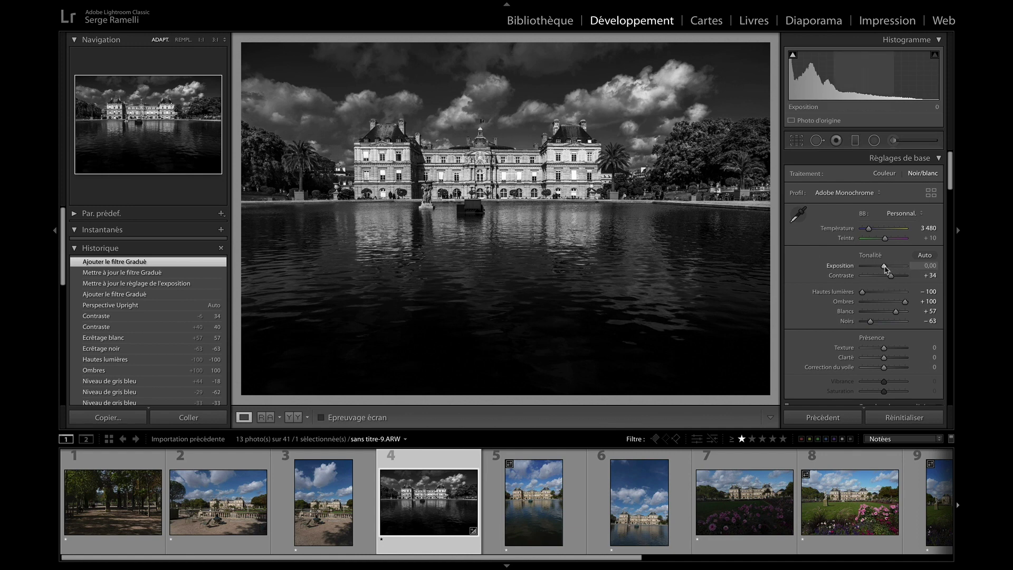
pyautogui.moveTo(885, 266); pyautogui.dragTo(886, 266)
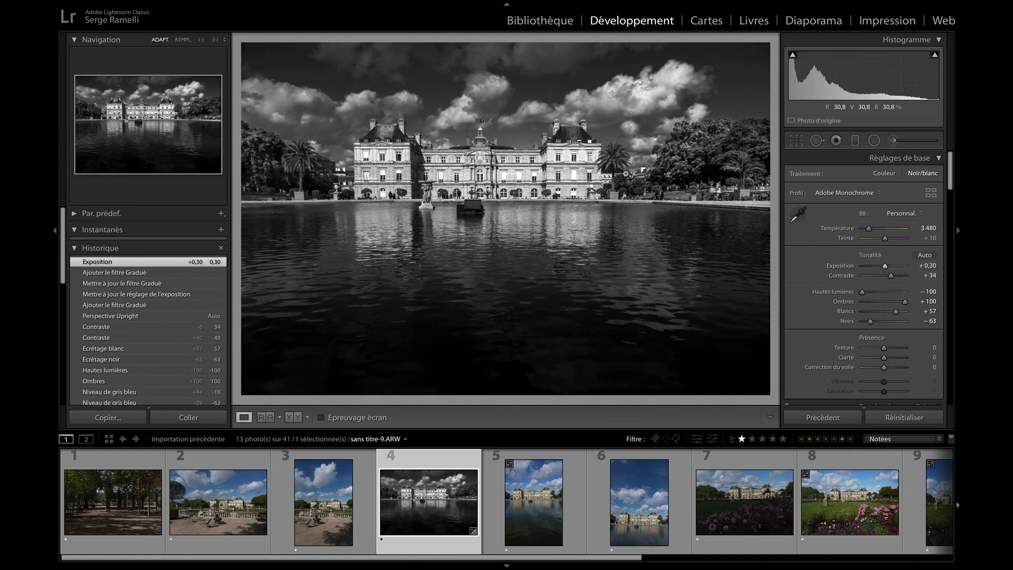
# - Darken the palace facade with an adjustment brush set to about -0.84 exposure
pyautogui.click(894, 142)
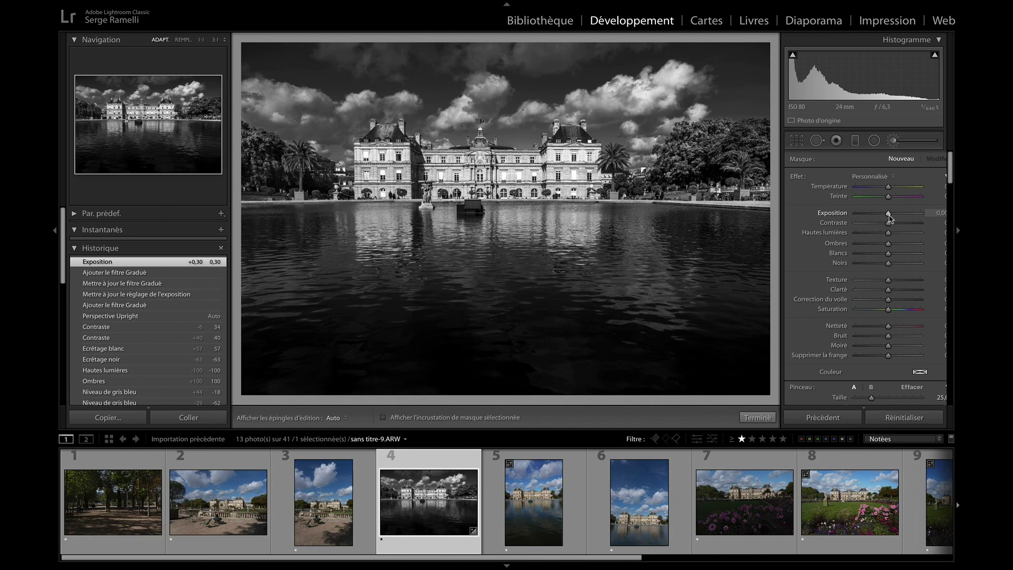
pyautogui.moveTo(889, 216); pyautogui.dragTo(885, 216)
pyautogui.moveTo(951, 181); pyautogui.dragTo(952, 205)
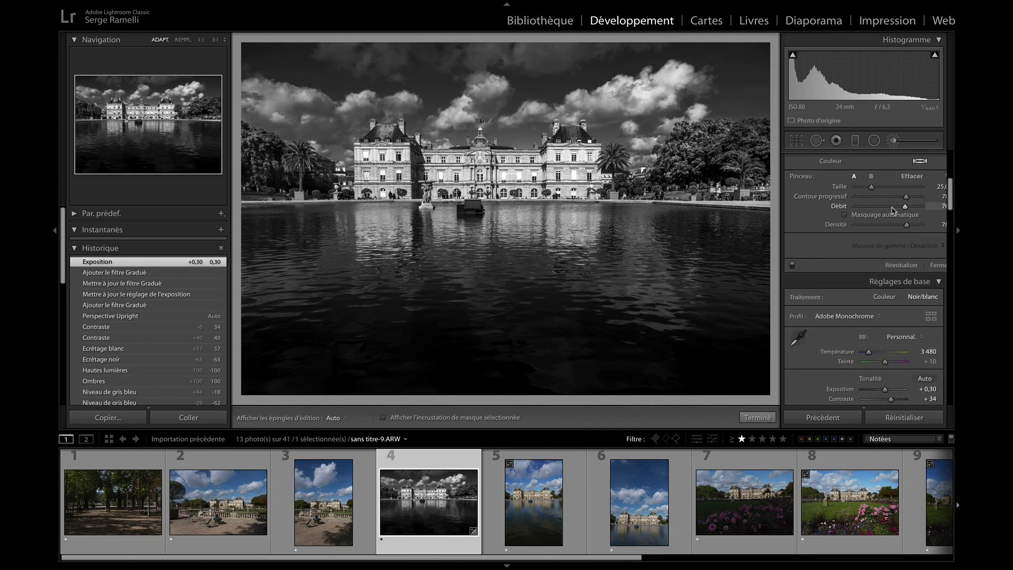
pyautogui.moveTo(950, 207); pyautogui.dragTo(949, 201)
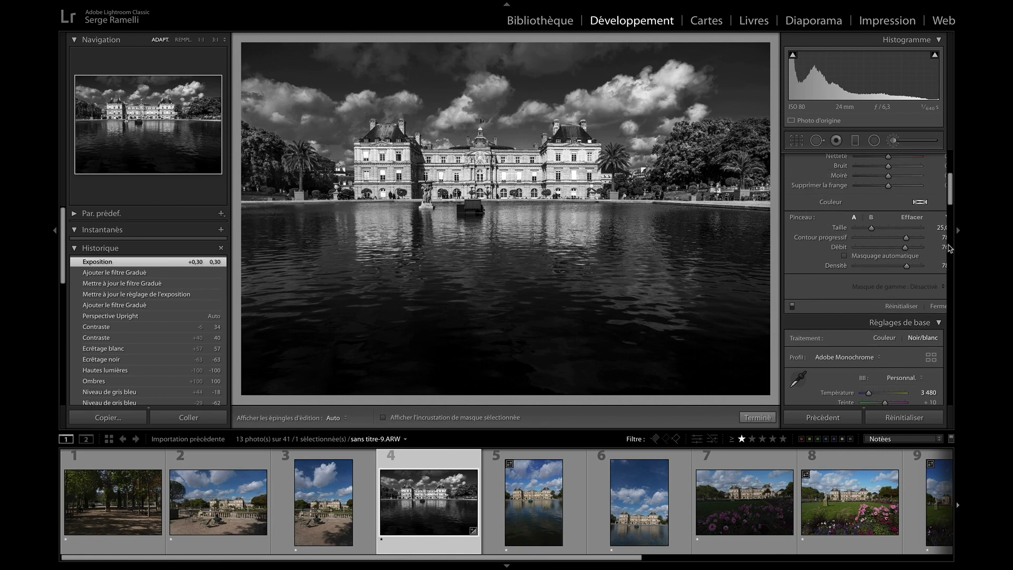
pyautogui.moveTo(953, 207); pyautogui.dragTo(950, 176)
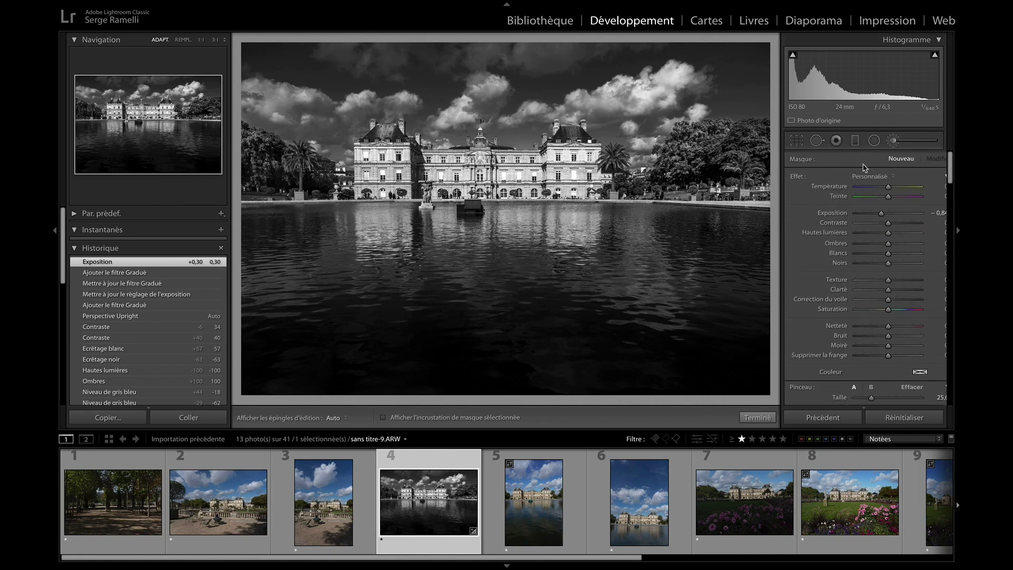
pyautogui.scroll(-2, 633, 140)
pyautogui.scroll(-5, 632, 140)
pyautogui.scroll(-2, 633, 140)
pyautogui.press('h')
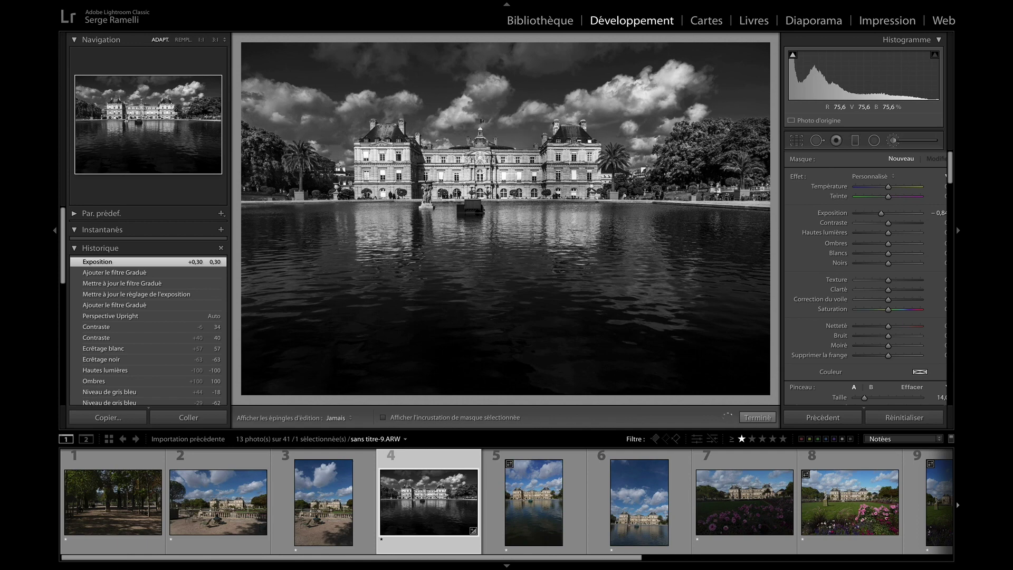
pyautogui.moveTo(591, 174)
pyautogui.mouseDown()
pyautogui.moveTo(459, 161)
pyautogui.moveTo(401, 174)
pyautogui.moveTo(380, 162)
pyautogui.moveTo(363, 195)
pyautogui.moveTo(383, 233)
pyautogui.moveTo(391, 203)
pyautogui.moveTo(367, 149)
pyautogui.moveTo(418, 177)
pyautogui.mouseUp()
pyautogui.moveTo(546, 181)
pyautogui.mouseDown()
pyautogui.moveTo(588, 217)
pyautogui.moveTo(580, 180)
pyautogui.moveTo(610, 179)
pyautogui.mouseUp()
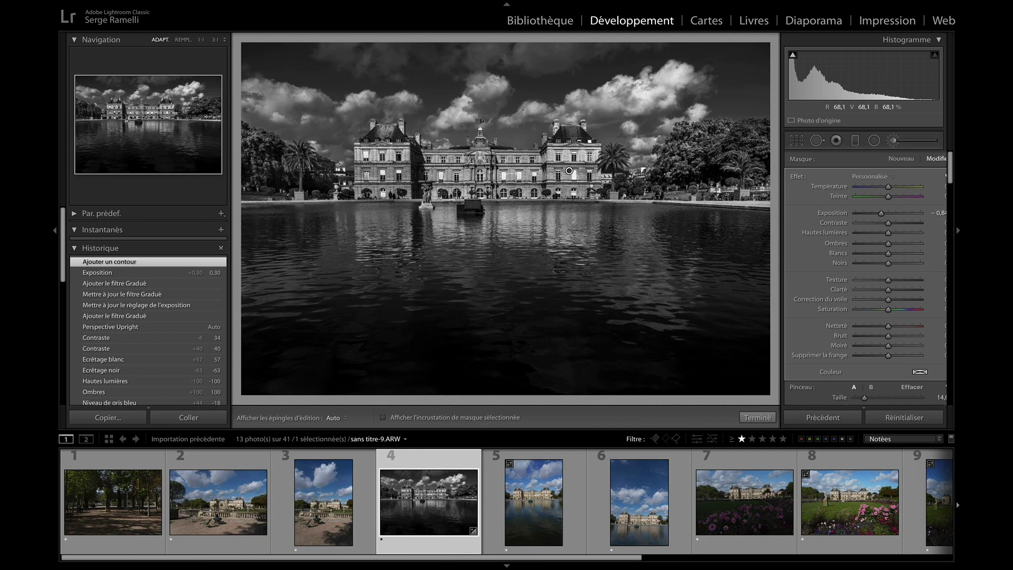
# - Erase the darkening brush from parts of the palace facade and from the water just below it
pyautogui.press('alt')
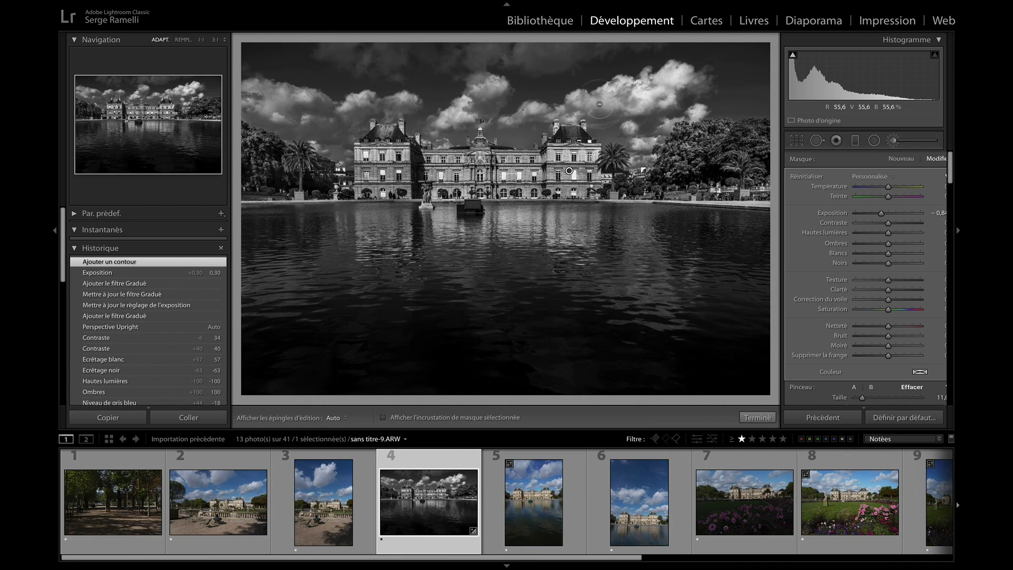
pyautogui.press('h')
pyautogui.moveTo(516, 224)
pyautogui.mouseDown()
pyautogui.moveTo(508, 158)
pyautogui.moveTo(568, 170)
pyautogui.mouseUp()
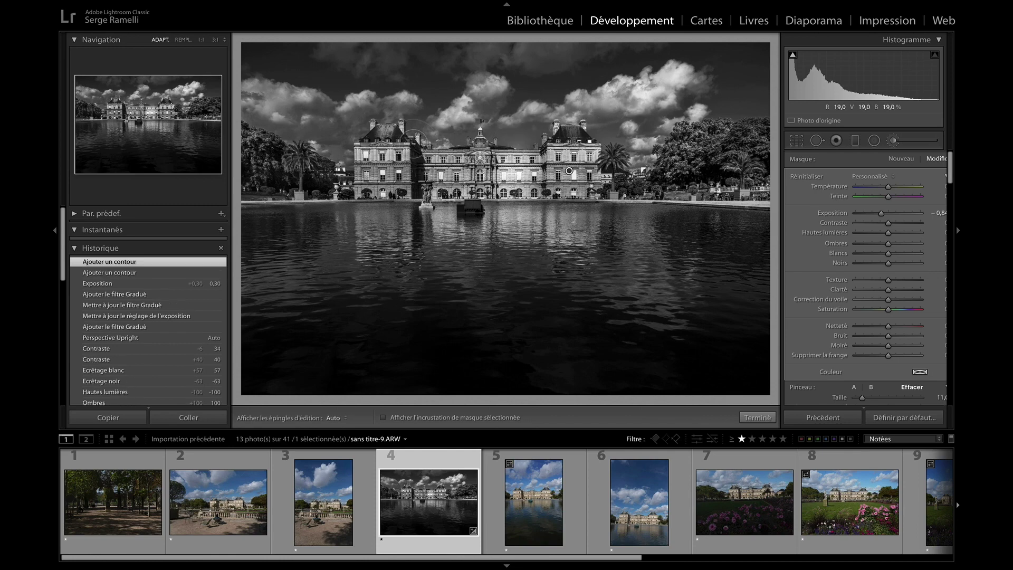
pyautogui.moveTo(382, 158)
pyautogui.mouseDown()
pyautogui.moveTo(388, 201)
pyautogui.moveTo(379, 138)
pyautogui.mouseUp()
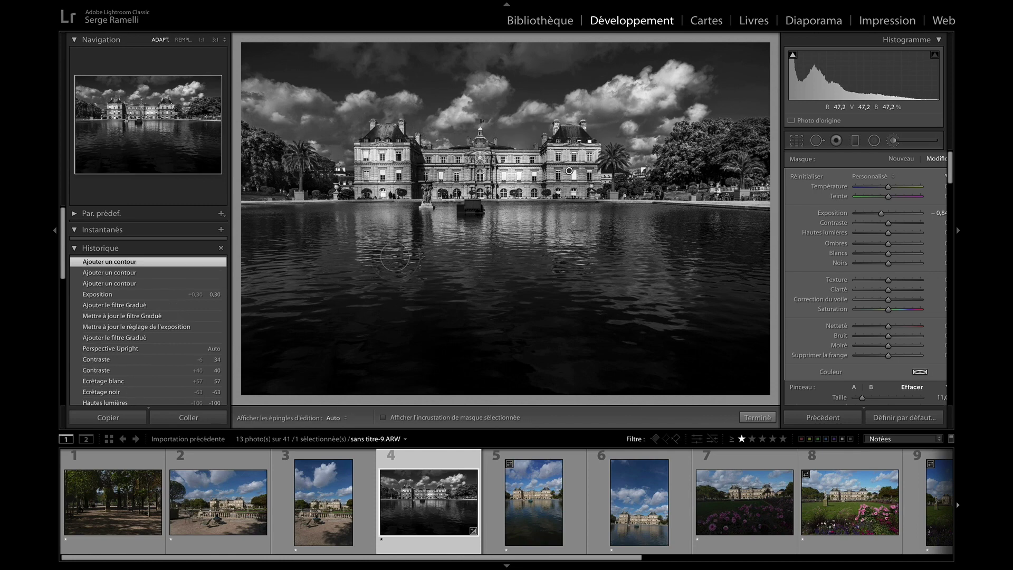
pyautogui.press('h')
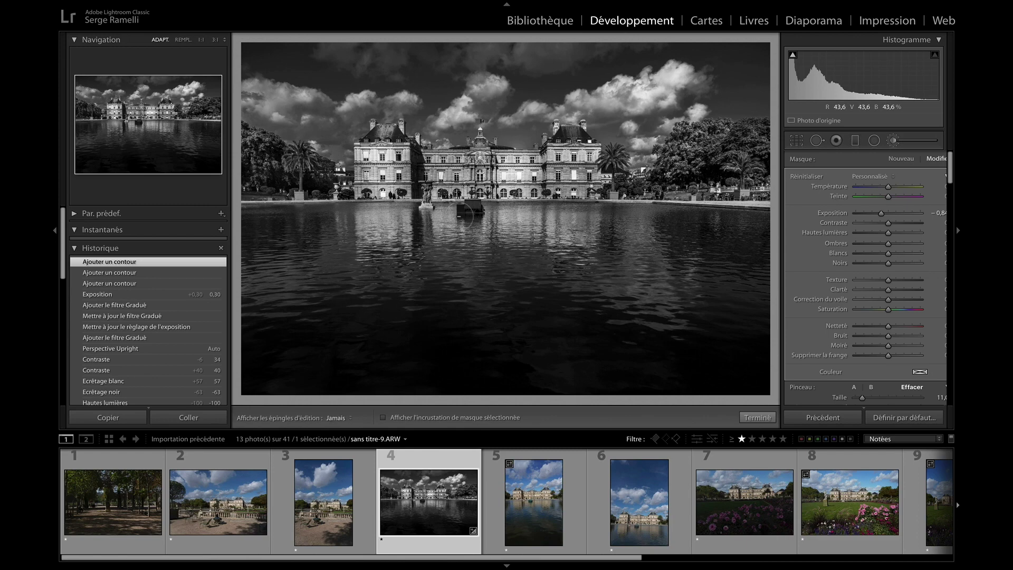
pyautogui.moveTo(549, 217); pyautogui.dragTo(607, 232)
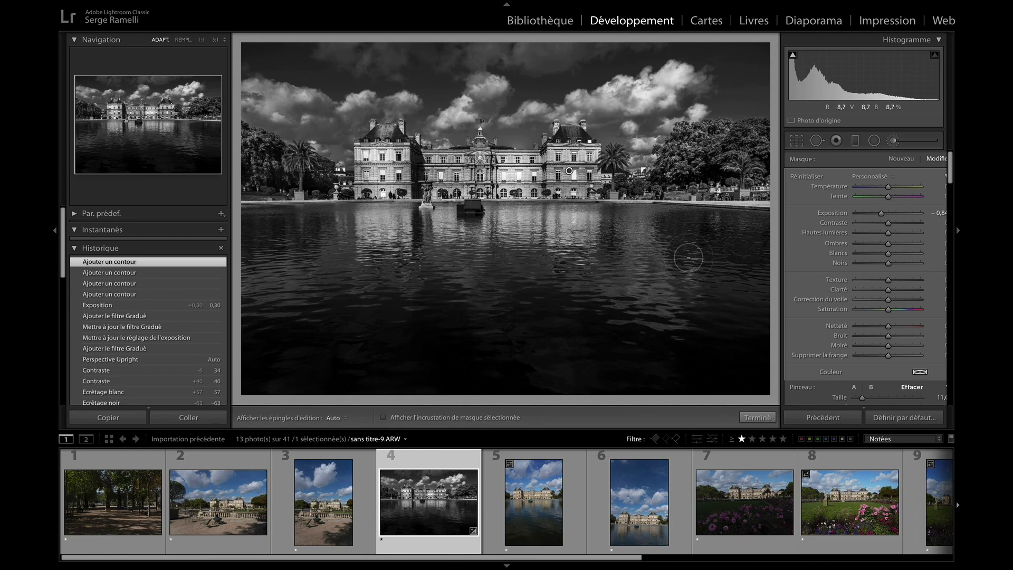
pyautogui.press('alt')
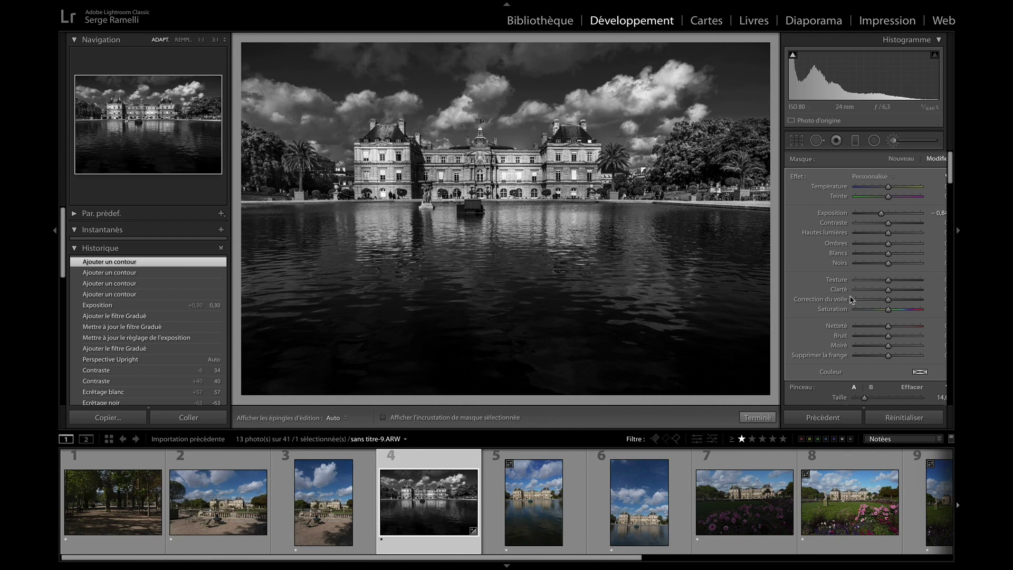
# - Compare the photo with and without the brush adjustments several times
pyautogui.scroll(-5, 855, 306)
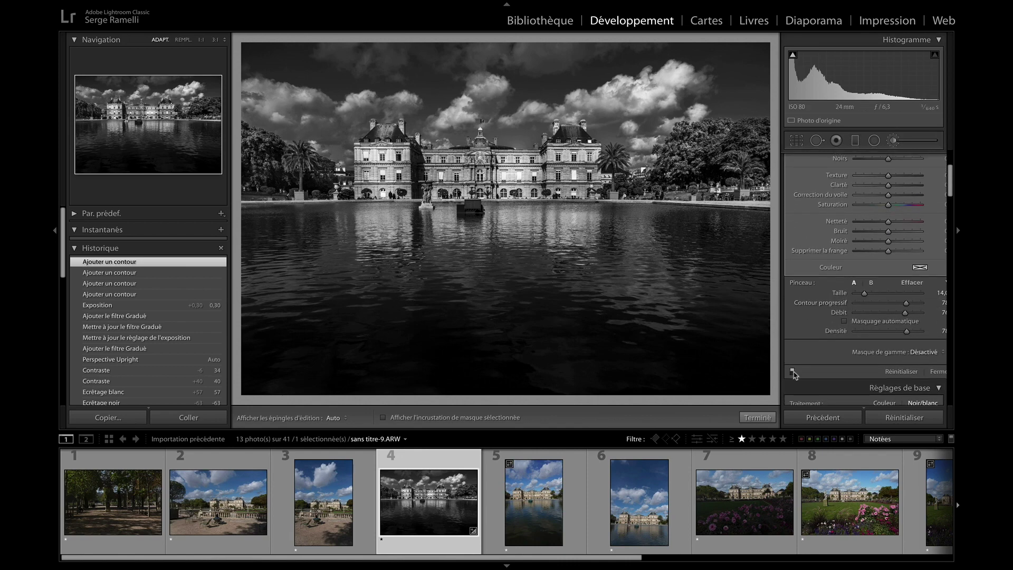
pyautogui.click(793, 371)
pyautogui.click(793, 371)
pyautogui.click(793, 371)
pyautogui.click(793, 371)
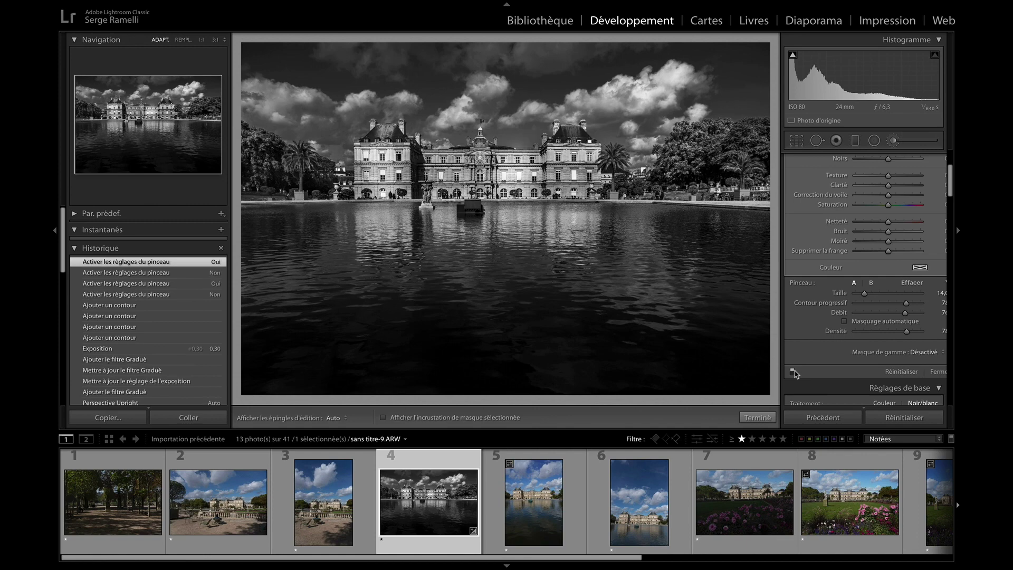
# - Brighten the clouds across the sky with a new adjustment brush set to about +0.49 exposure
pyautogui.scroll(5, 890, 298)
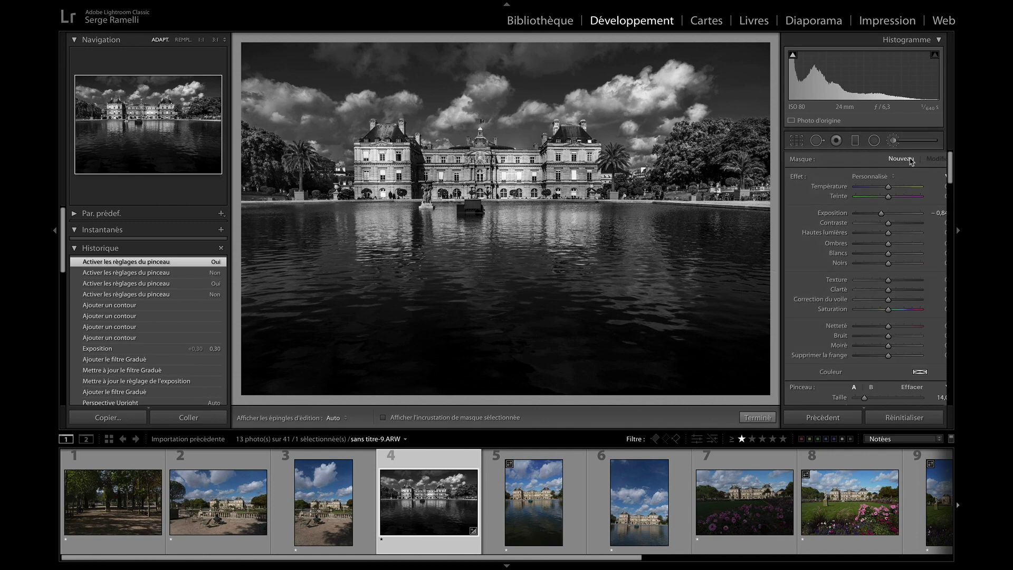
pyautogui.click(892, 212)
pyautogui.scroll(-1, 565, 170)
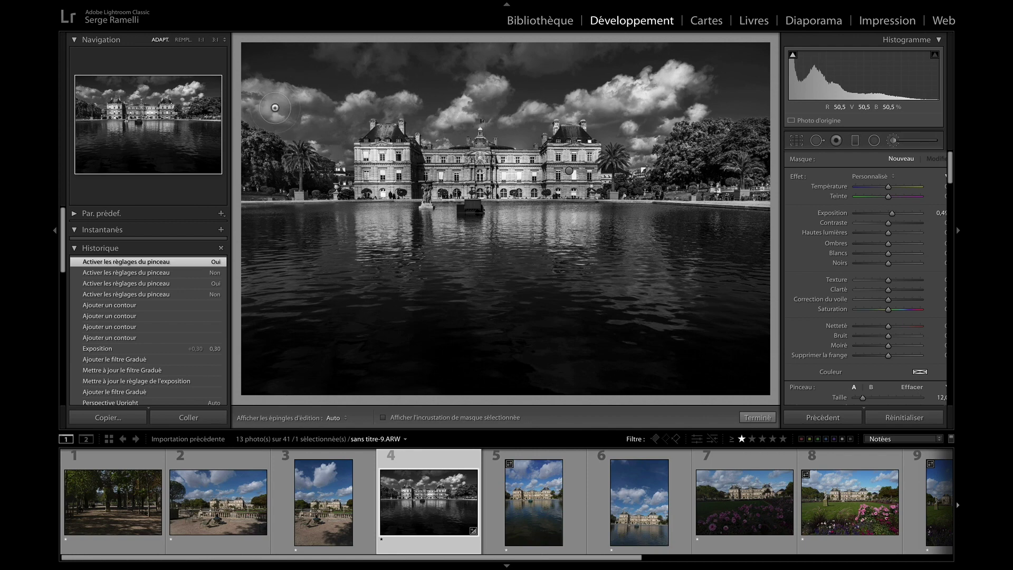
pyautogui.press('h')
pyautogui.scroll(-1, 298, 105)
pyautogui.moveTo(298, 104); pyautogui.dragTo(382, 108)
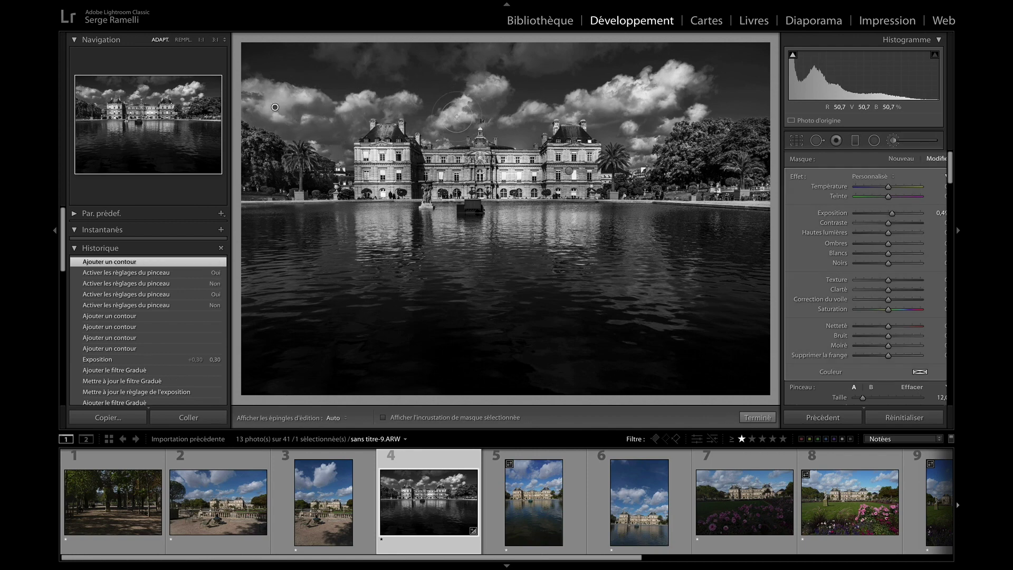
pyautogui.moveTo(484, 104)
pyautogui.mouseDown()
pyautogui.moveTo(544, 120)
pyautogui.moveTo(577, 106)
pyautogui.moveTo(679, 98)
pyautogui.moveTo(604, 78)
pyautogui.moveTo(575, 54)
pyautogui.moveTo(319, 48)
pyautogui.moveTo(377, 60)
pyautogui.moveTo(498, 59)
pyautogui.moveTo(643, 44)
pyautogui.moveTo(478, 59)
pyautogui.mouseUp()
pyautogui.moveTo(666, 108)
pyautogui.mouseDown()
pyautogui.moveTo(678, 114)
pyautogui.moveTo(644, 103)
pyautogui.mouseUp()
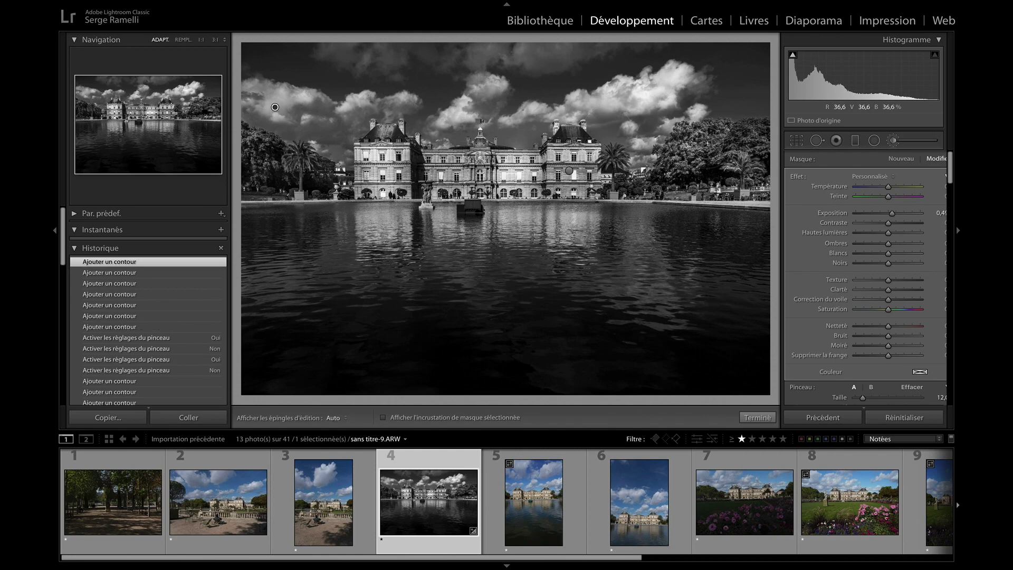
# - Erase the cloud-brightening brush from the trees to the right of the palace
pyautogui.press('alt')
pyautogui.press('h')
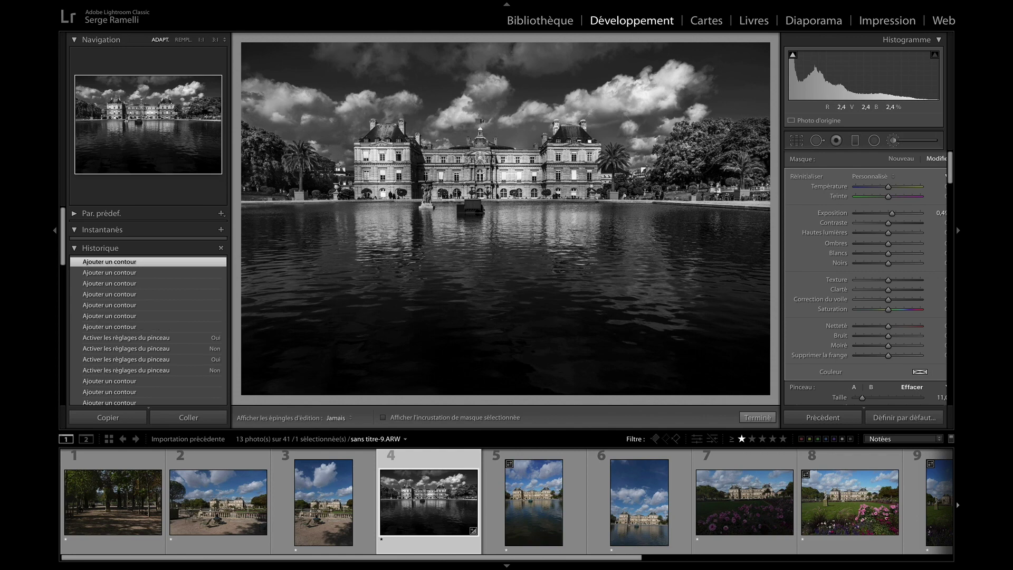
pyautogui.moveTo(744, 150); pyautogui.dragTo(728, 158)
pyautogui.press('h')
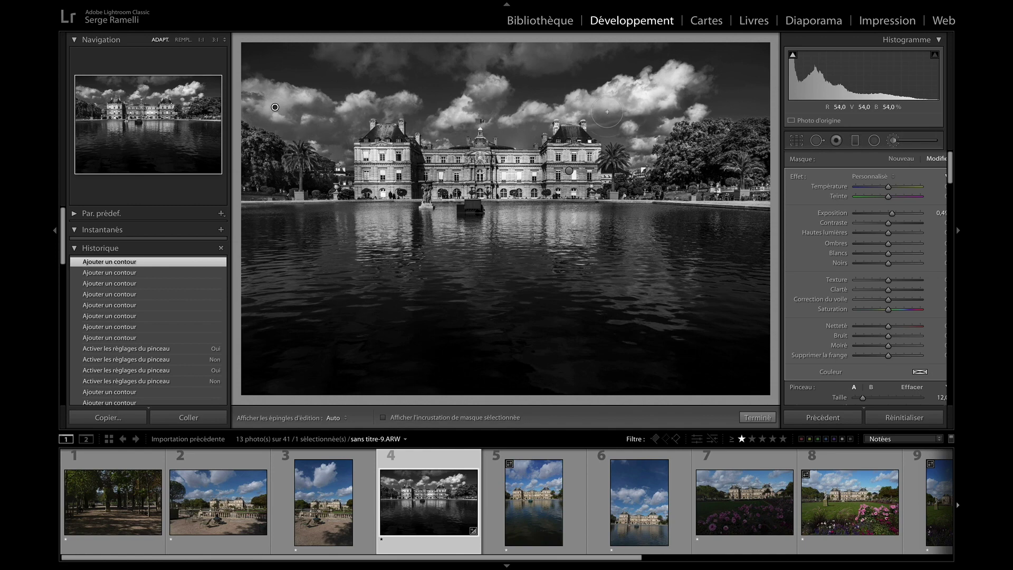
# - Brighten the reflections on the pond with another brush mask, raise its exposure to about +0.64, and close the brush
pyautogui.click(901, 158)
pyautogui.press('h')
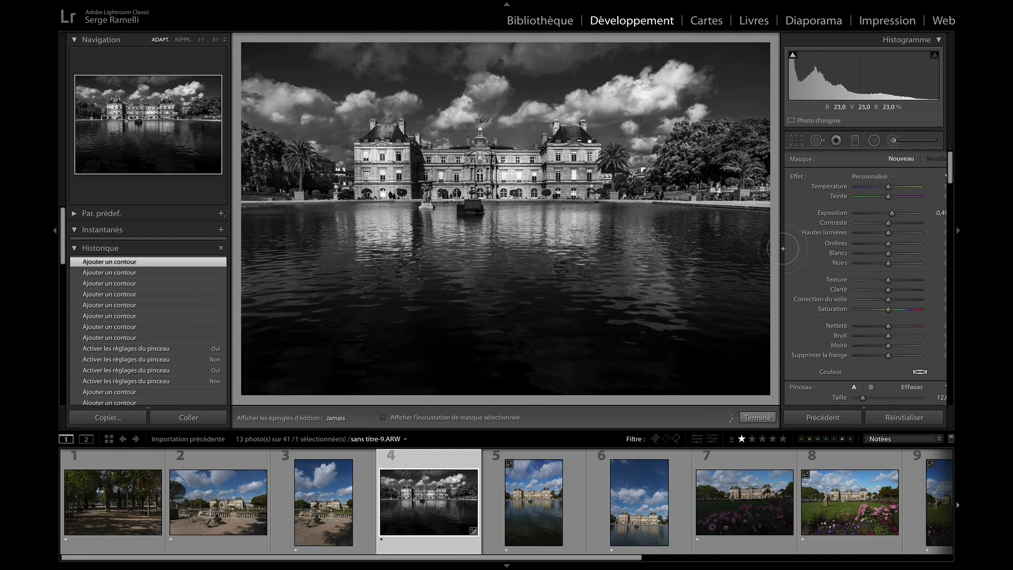
pyautogui.moveTo(334, 249); pyautogui.dragTo(394, 265)
pyautogui.press('h')
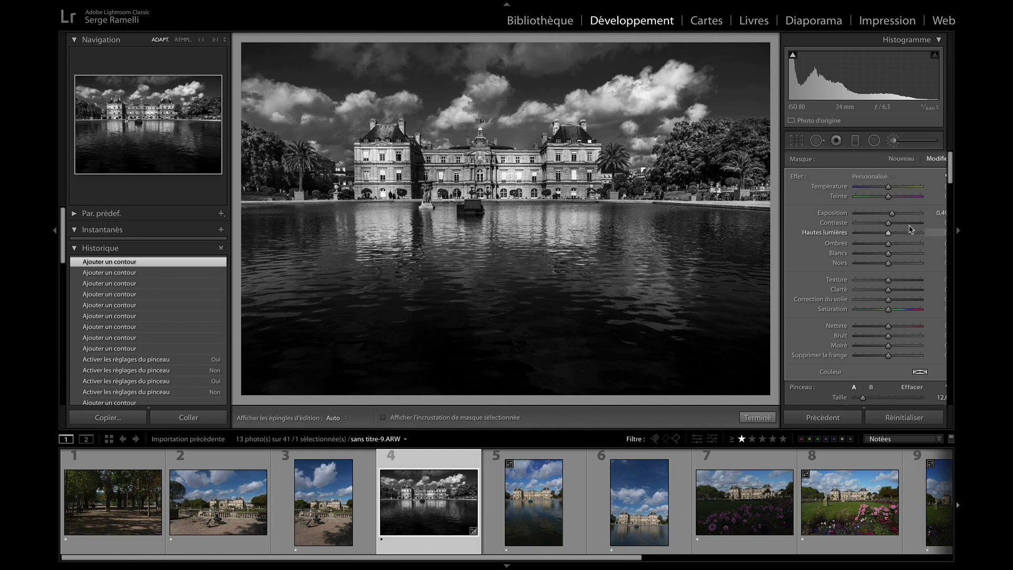
pyautogui.moveTo(892, 213); pyautogui.dragTo(896, 220)
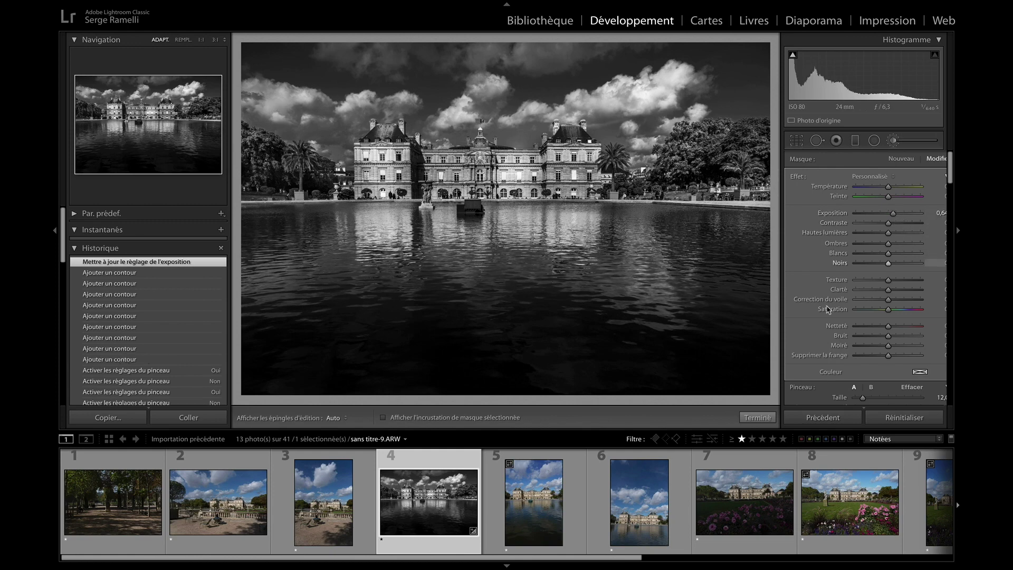
pyautogui.click(758, 417)
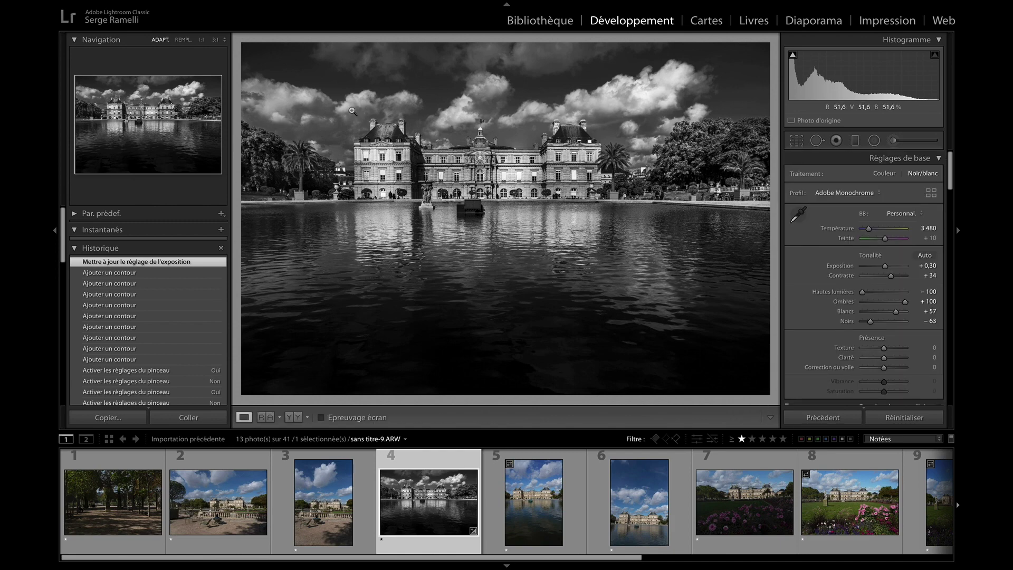
# - Crop the photo to a 16 x 9 aspect ratio, keeping more sky and trimming more of the lower water
pyautogui.click(800, 140)
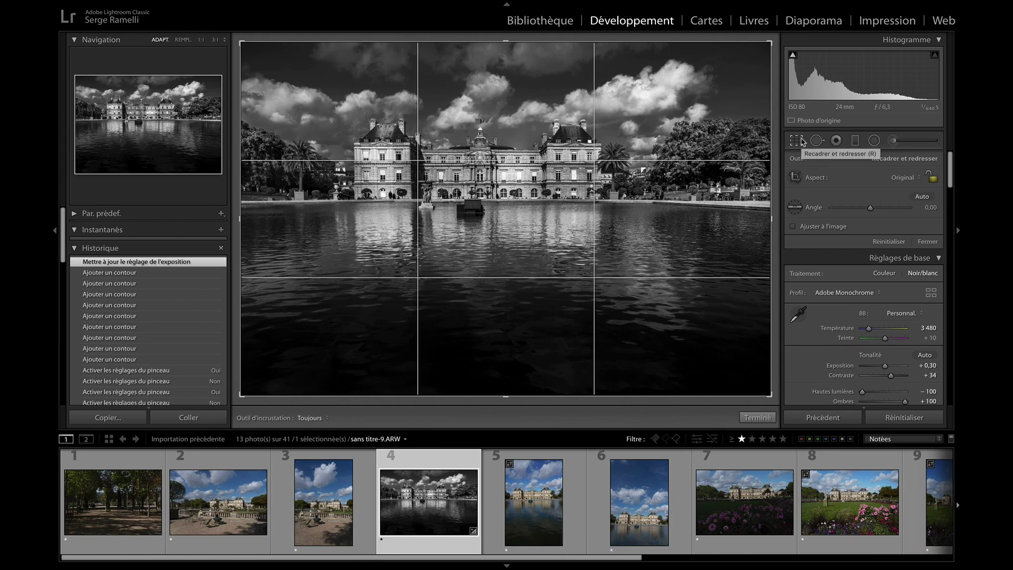
pyautogui.click(915, 180)
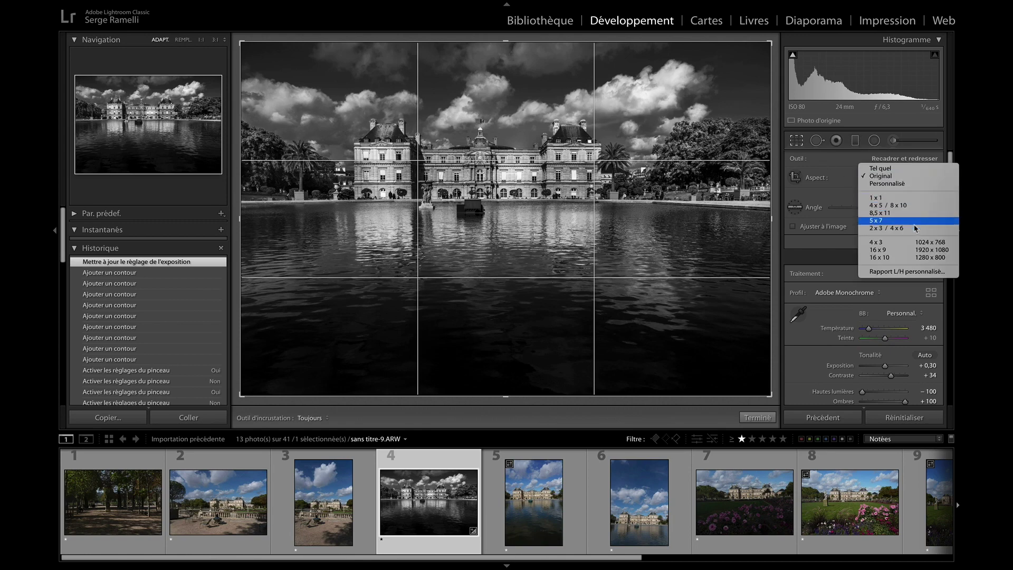
pyautogui.click(880, 249)
pyautogui.moveTo(704, 193)
pyautogui.mouseDown()
pyautogui.moveTo(704, 220)
pyautogui.moveTo(701, 211)
pyautogui.mouseUp()
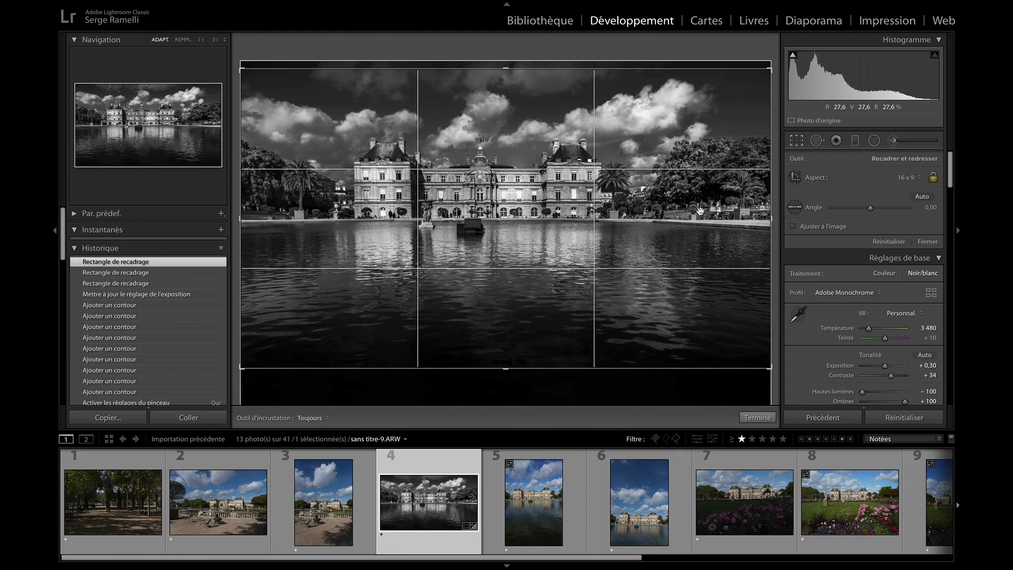
pyautogui.press('Return')
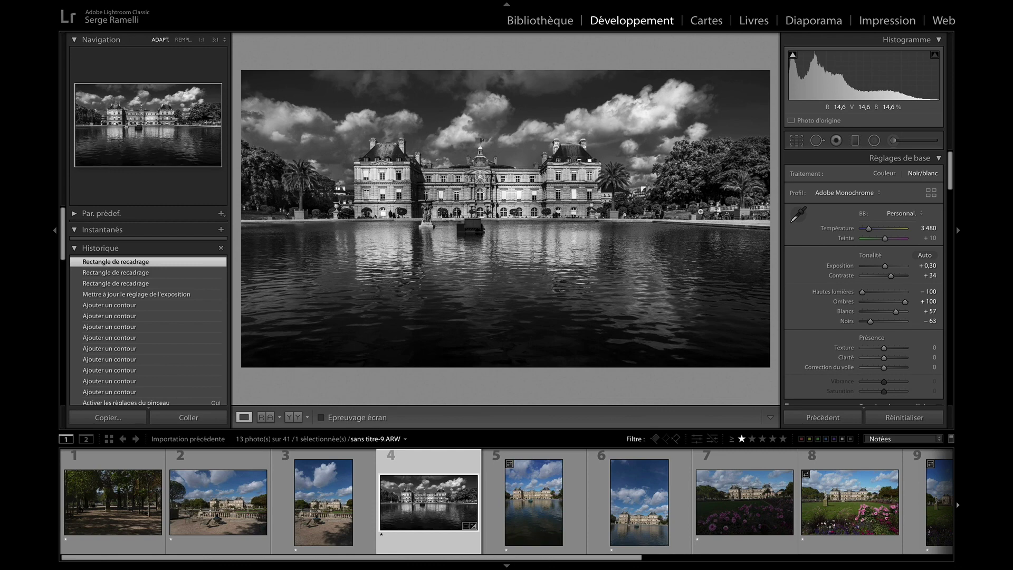
# - Compare the cropped black-and-white photo with its unedited version several times, and view it full screen
pyautogui.press('\\')
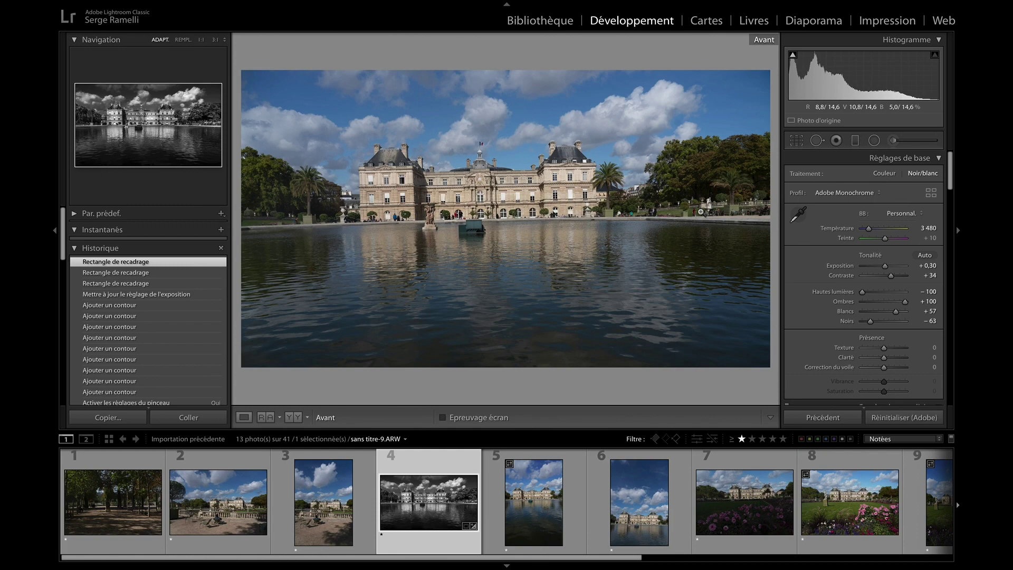
pyautogui.press('\\')
pyautogui.press('\\')
pyautogui.press('\\')
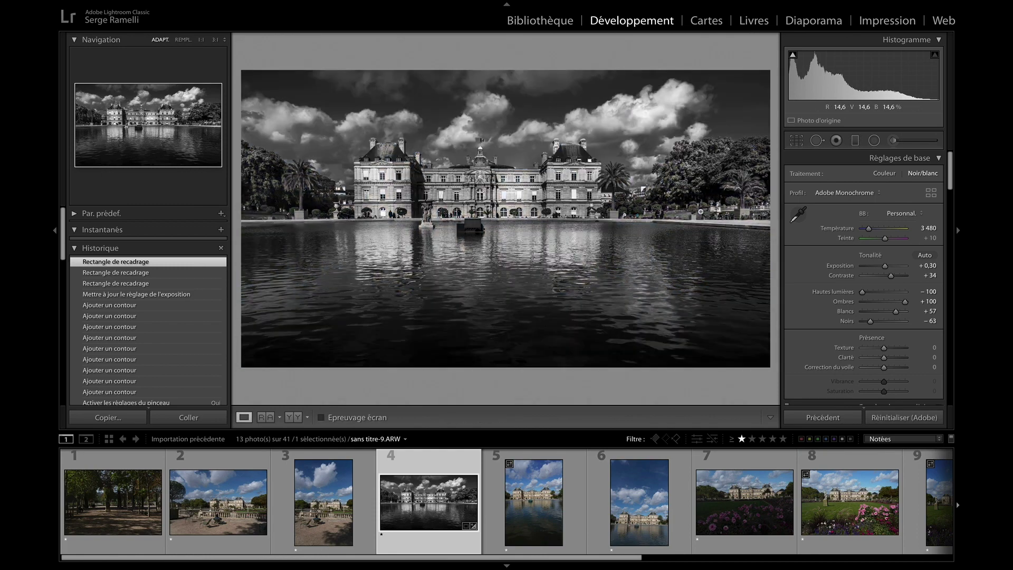
pyautogui.press('\\')
pyautogui.press('\\')
pyautogui.press('f')
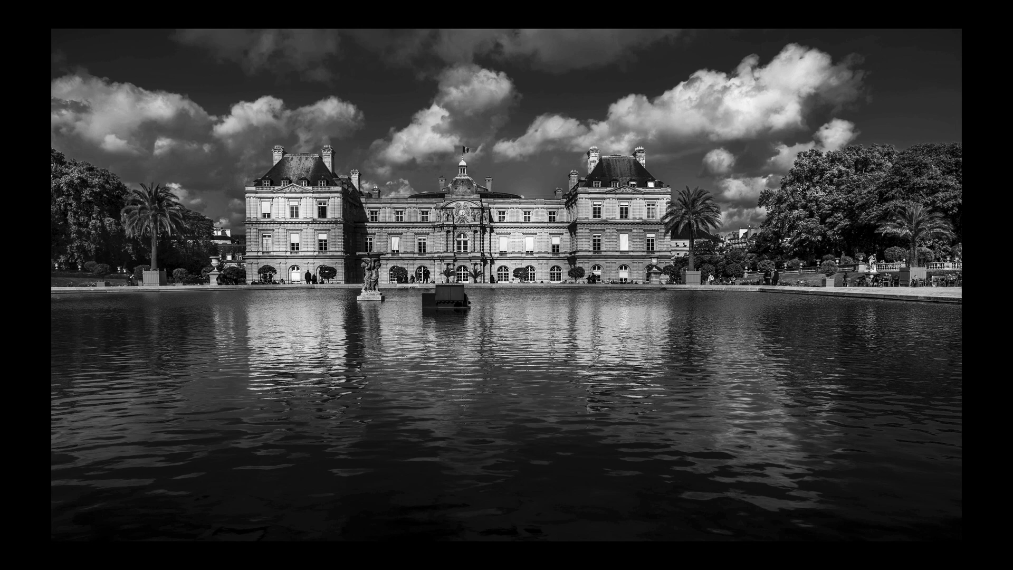
pyautogui.press('f')
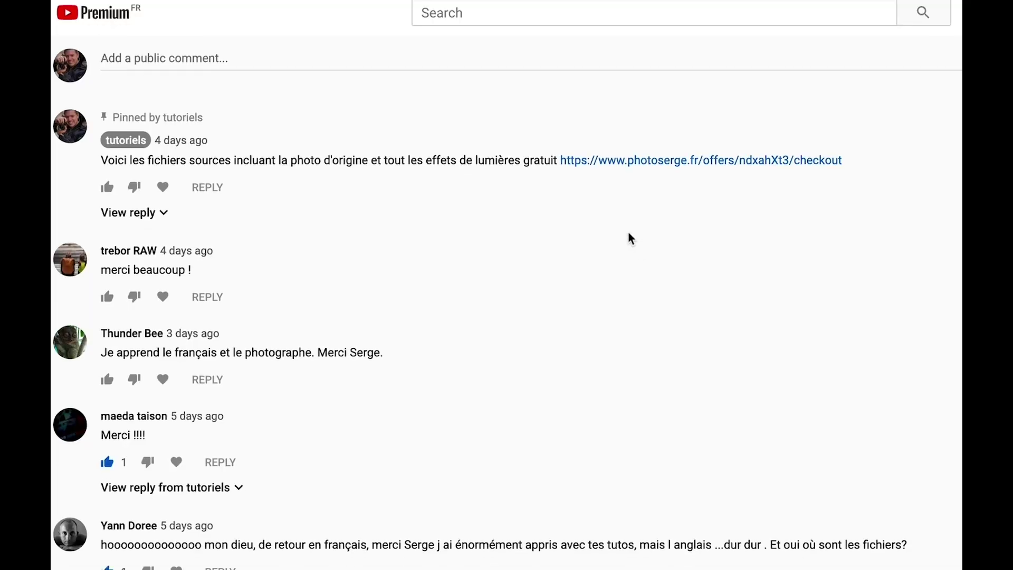
# - Read through the viewer comments below the YouTube video in the browser
pyautogui.scroll(-1, 628, 235)
pyautogui.scroll(-1, 625, 236)
pyautogui.scroll(-2, 620, 234)
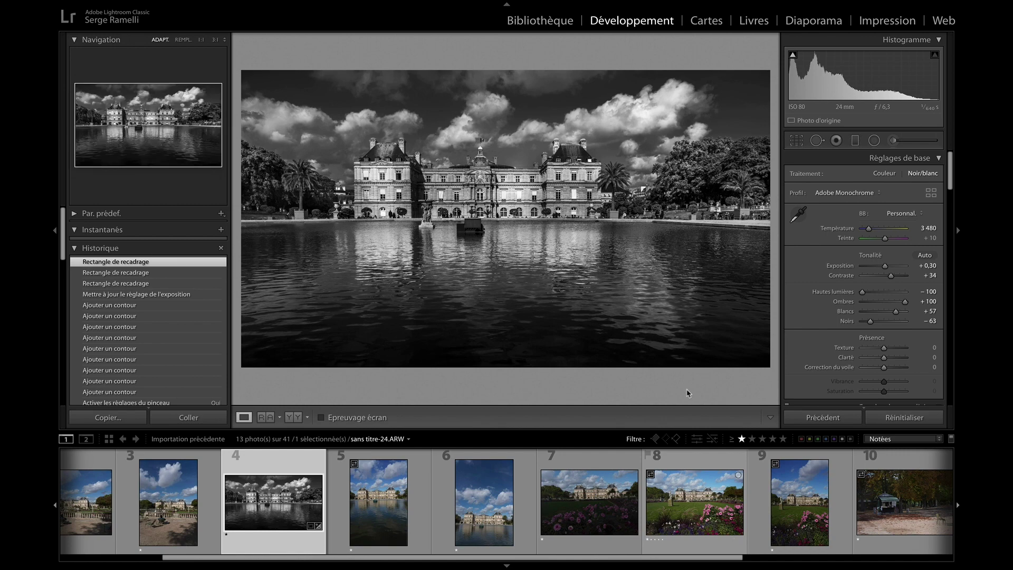
# - Select the photo of the palace framed by the stone balustrade, sans titre-33.ARW, and convert it to black and white
pyautogui.moveTo(705, 559); pyautogui.dragTo(915, 558)
pyautogui.click(678, 495)
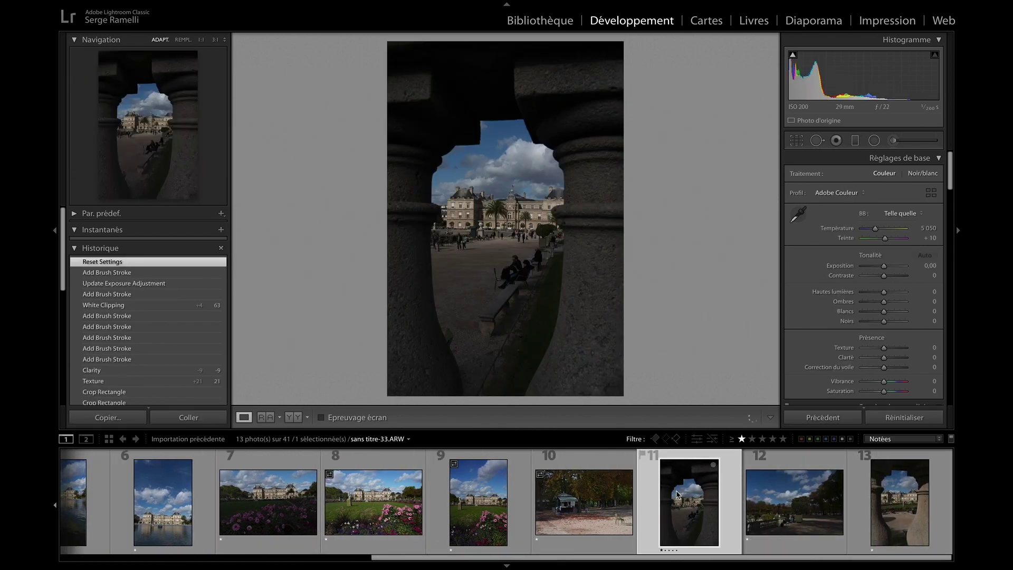
pyautogui.click(923, 174)
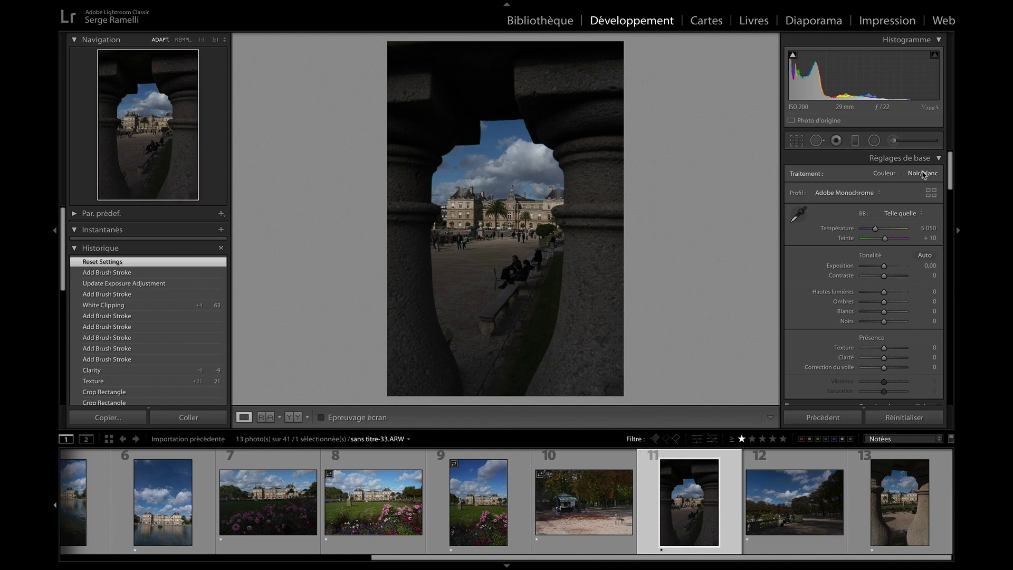
# - Cool the temperature to 3698 and set highlights to -100, shadows to +100, whites to +67 and blacks to -28
pyautogui.moveTo(875, 229); pyautogui.dragTo(869, 230)
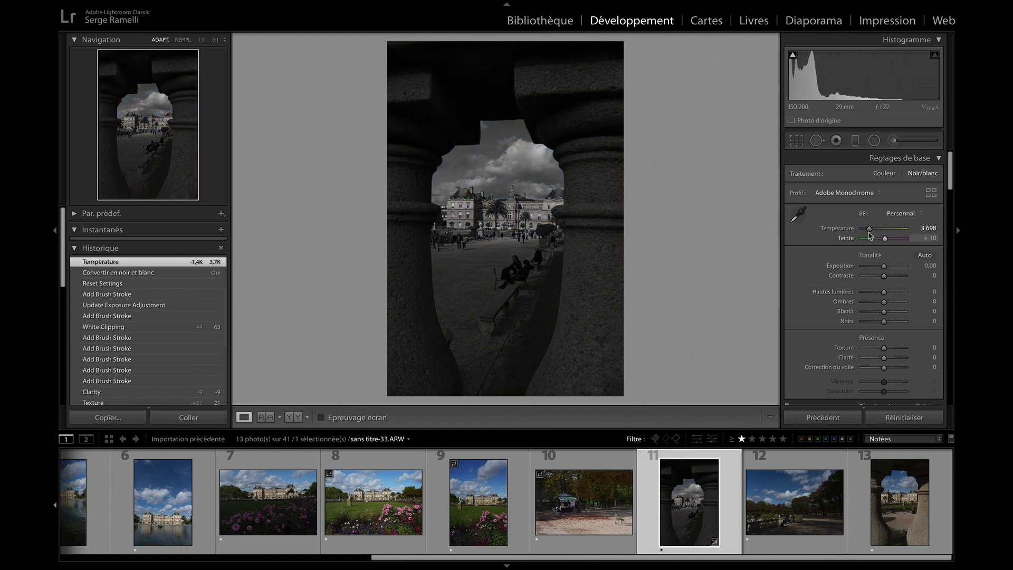
pyautogui.moveTo(893, 302); pyautogui.dragTo(879, 321)
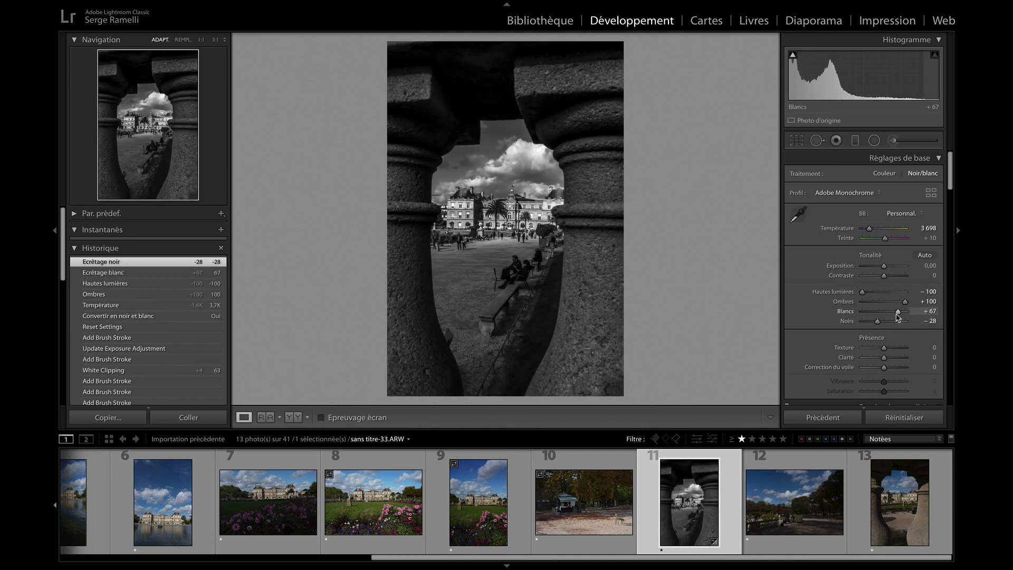
pyautogui.scroll(-8, 892, 317)
pyautogui.scroll(8, 896, 316)
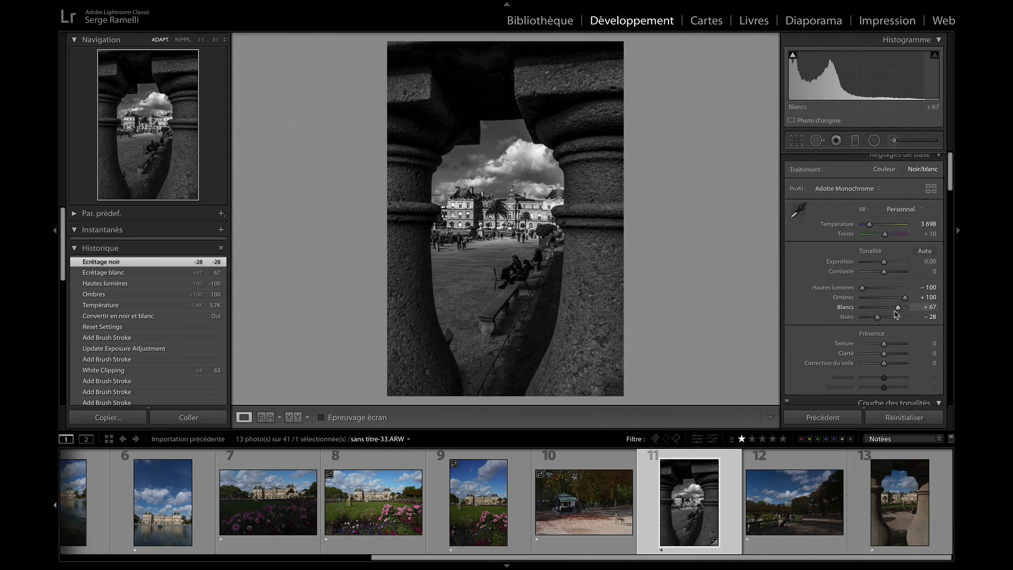
# - Crop the photo to a 4 x 5 / 8 x 10 aspect ratio, trimming both the dark stone above and the ground below
pyautogui.click(797, 140)
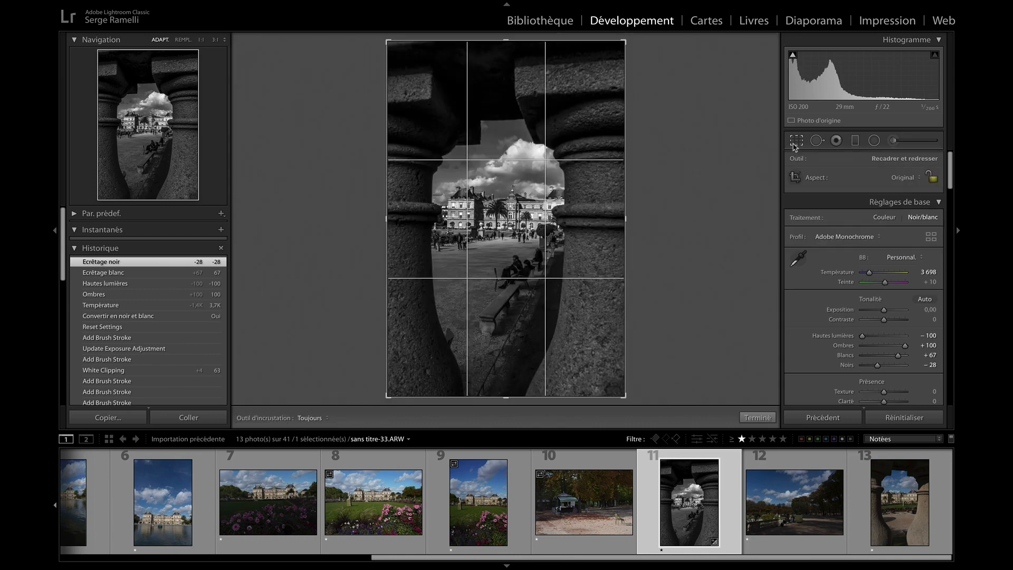
pyautogui.click(906, 177)
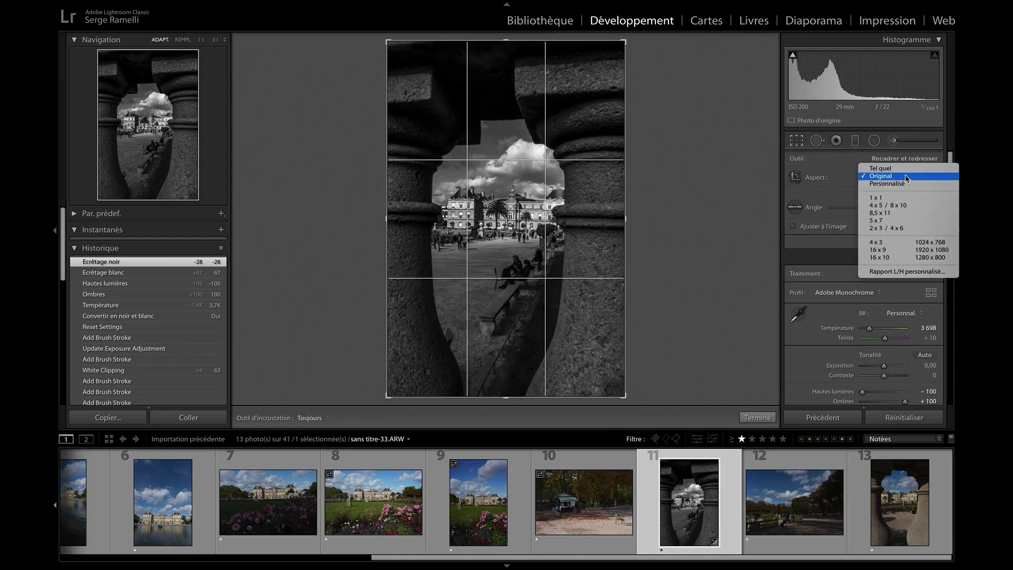
pyautogui.click(907, 205)
pyautogui.moveTo(570, 222)
pyautogui.mouseDown()
pyautogui.moveTo(579, 264)
pyautogui.moveTo(573, 234)
pyautogui.mouseUp()
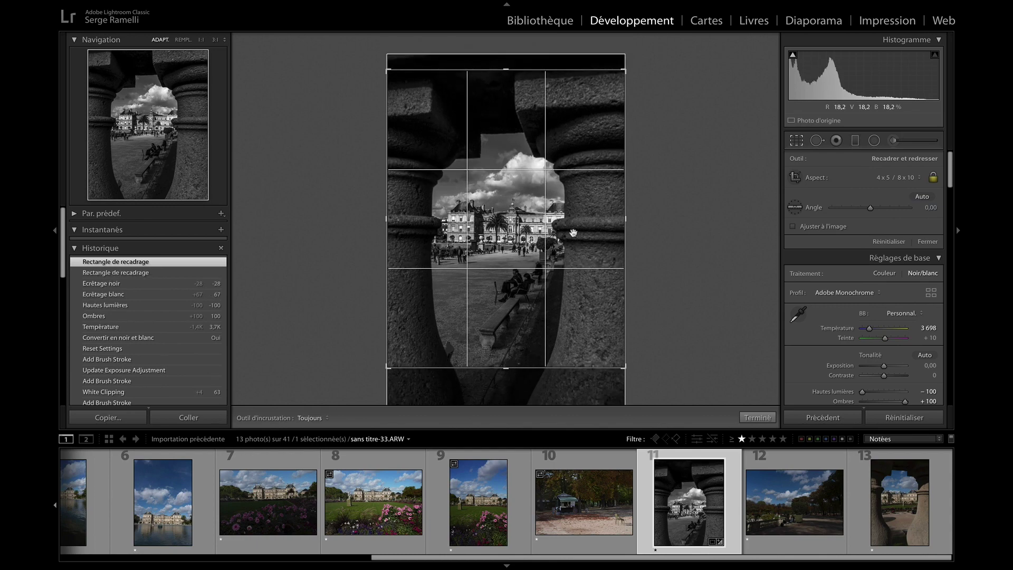
pyautogui.press('Return')
# - Darken both stone balusters and the stone above them with an adjustment brush at about -0.8 exposure
pyautogui.press('k')
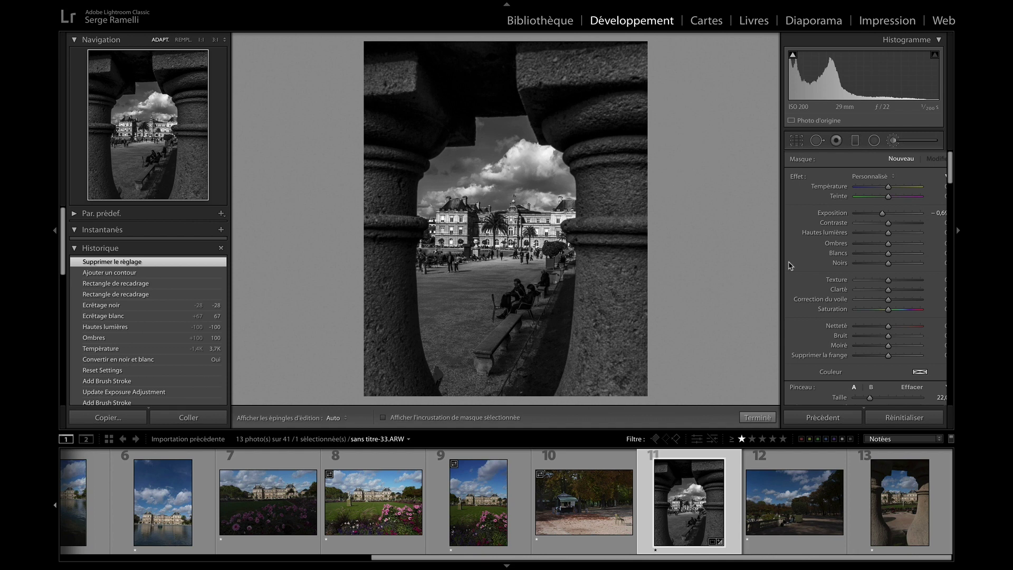
pyautogui.moveTo(884, 215); pyautogui.dragTo(881, 214)
pyautogui.scroll(1, 625, 281)
pyautogui.moveTo(625, 281); pyautogui.dragTo(622, 69)
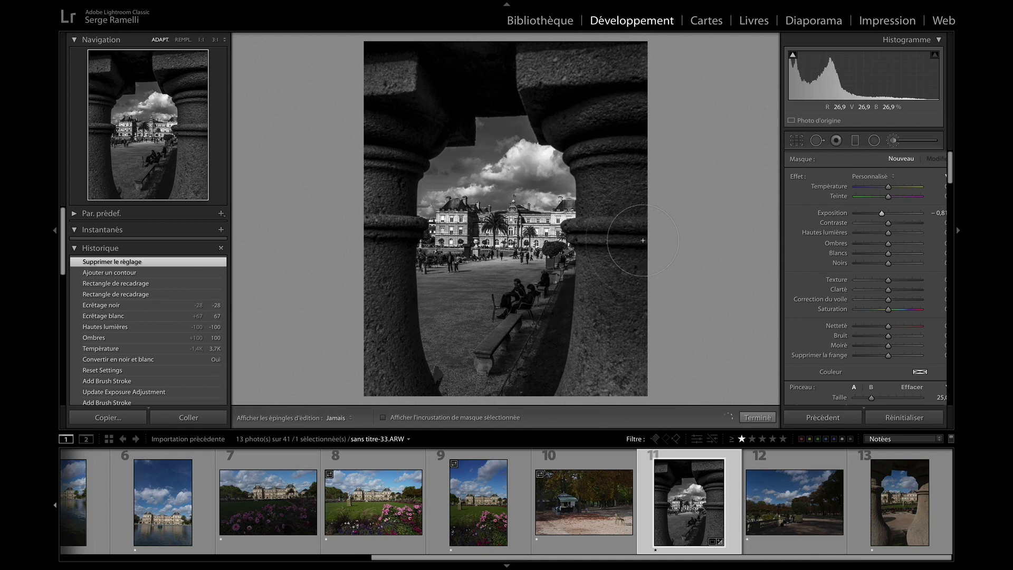
pyautogui.moveTo(390, 78)
pyautogui.mouseDown()
pyautogui.moveTo(599, 71)
pyautogui.moveTo(407, 68)
pyautogui.moveTo(384, 160)
pyautogui.moveTo(385, 400)
pyautogui.mouseUp()
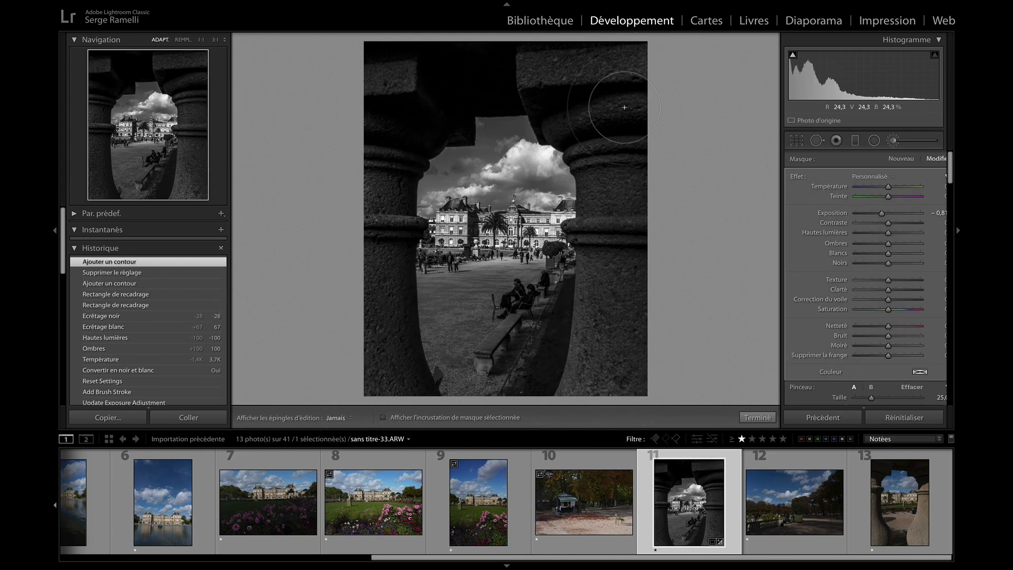
pyautogui.click(336, 418)
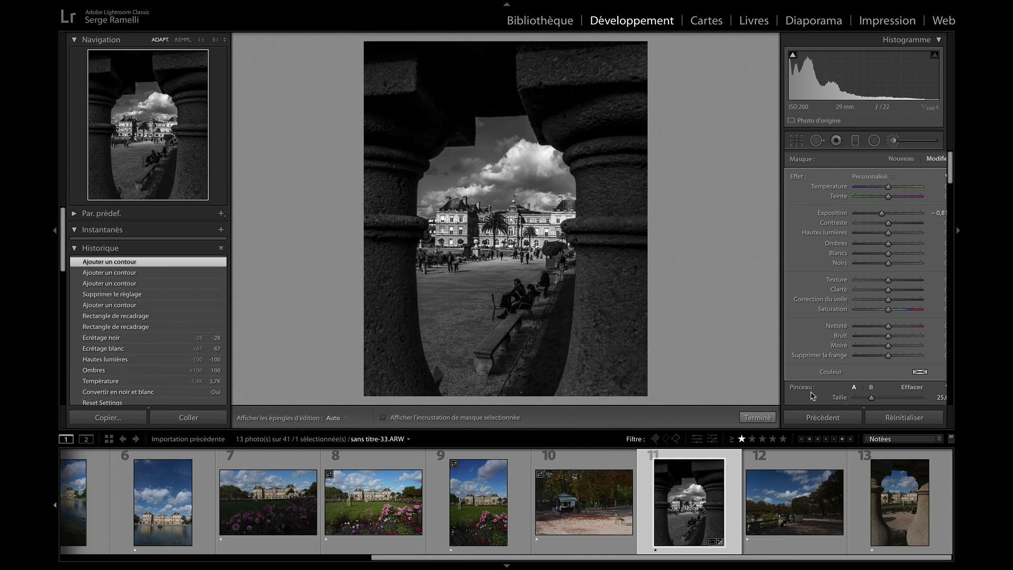
# - Add a second brush mask at about -0.8 exposure and paint over the outer and lower parts of both balusters
pyautogui.click(900, 158)
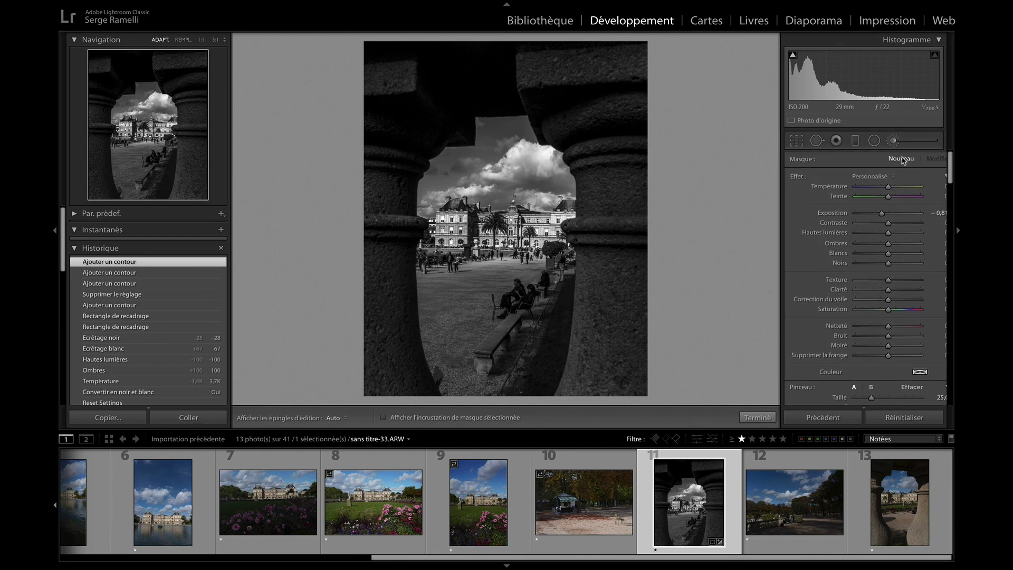
pyautogui.press('h')
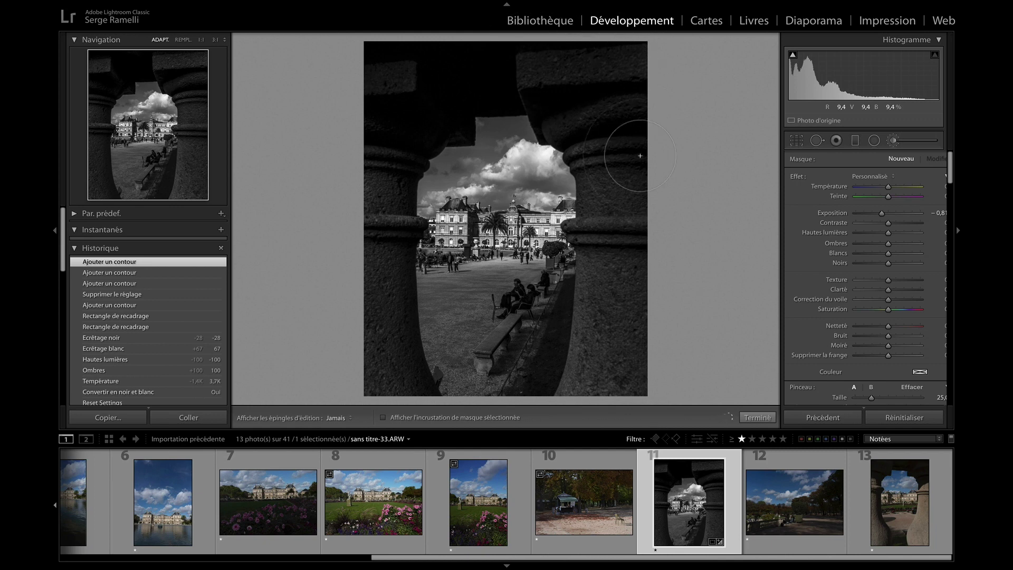
pyautogui.moveTo(630, 277); pyautogui.dragTo(633, 378)
pyautogui.press('h')
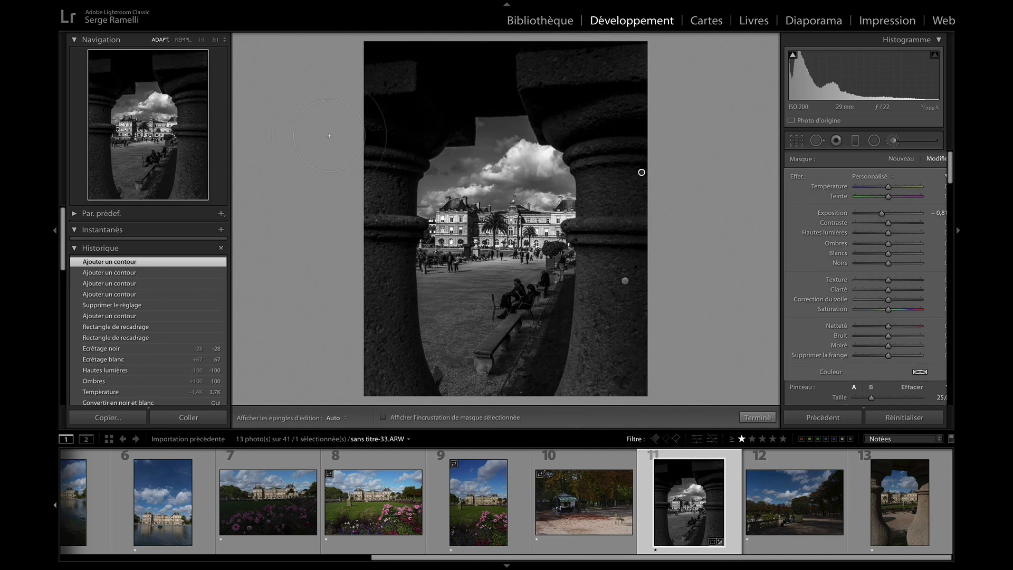
pyautogui.moveTo(351, 151); pyautogui.dragTo(353, 393)
pyautogui.press('h')
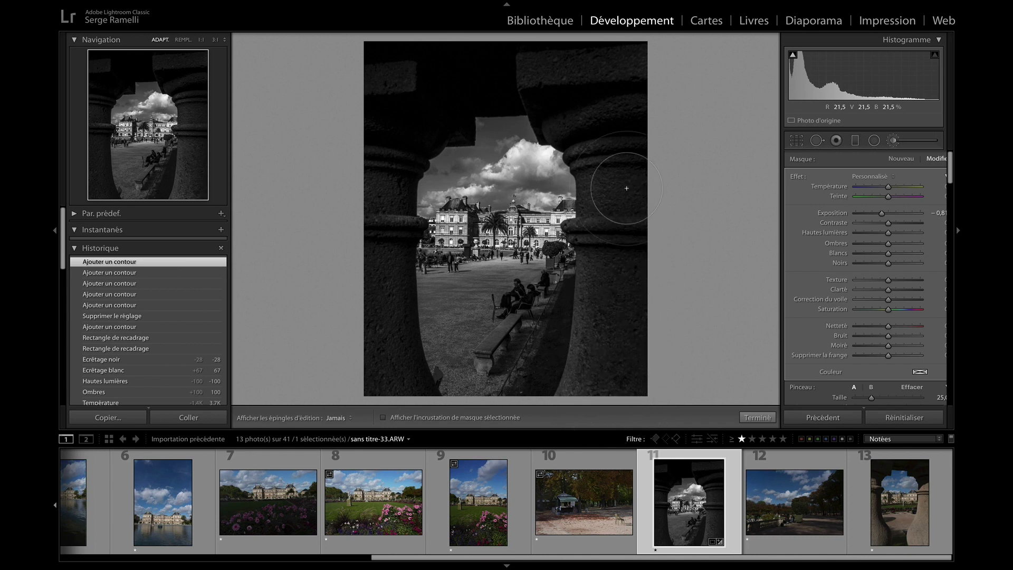
pyautogui.press('h')
pyautogui.moveTo(607, 362); pyautogui.dragTo(675, 363)
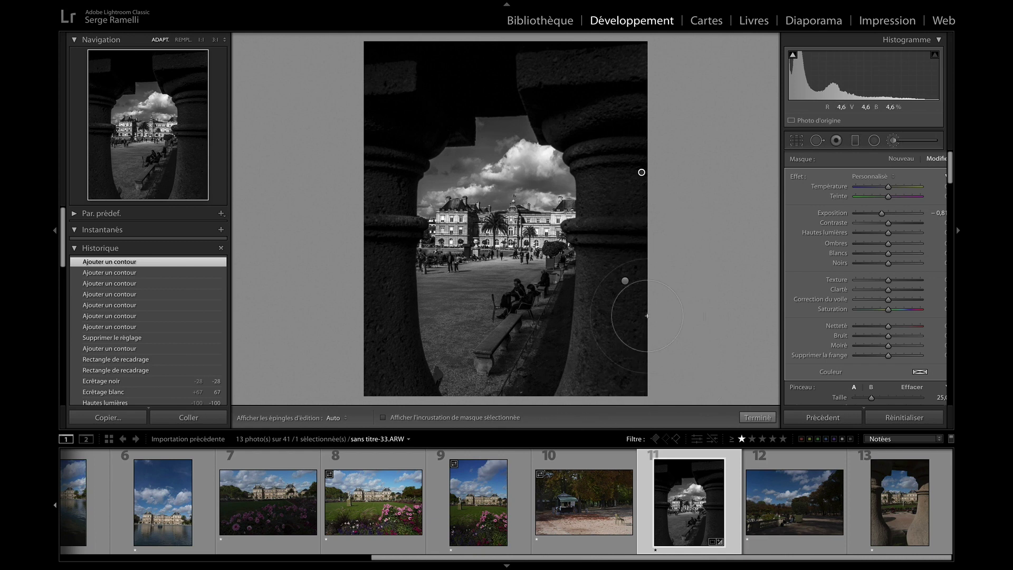
# - Brighten the clouds, palace and sunlit ground with a new, smaller brush mask at about +0.9 exposure
pyautogui.click(901, 160)
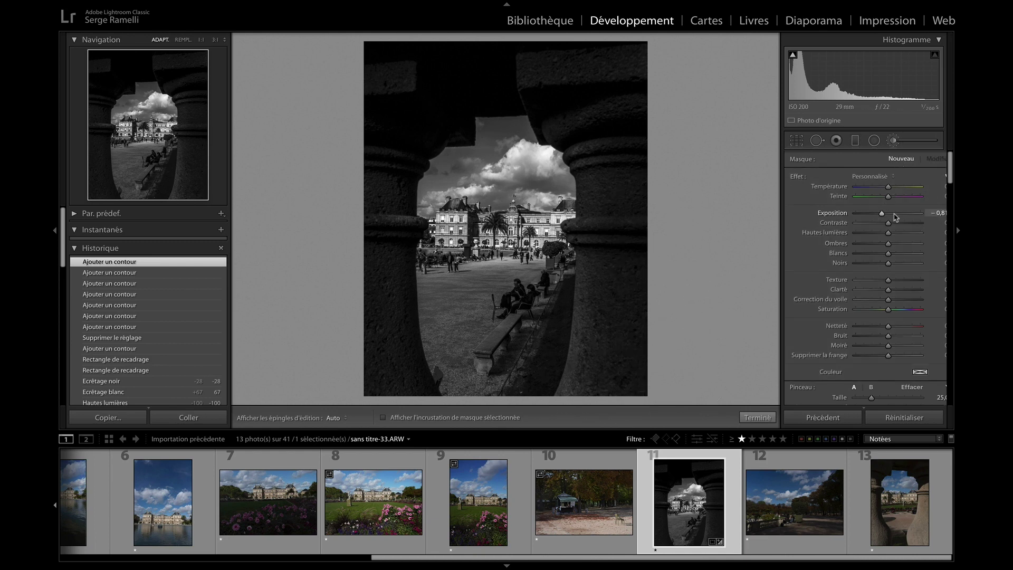
pyautogui.scroll(-4, 486, 290)
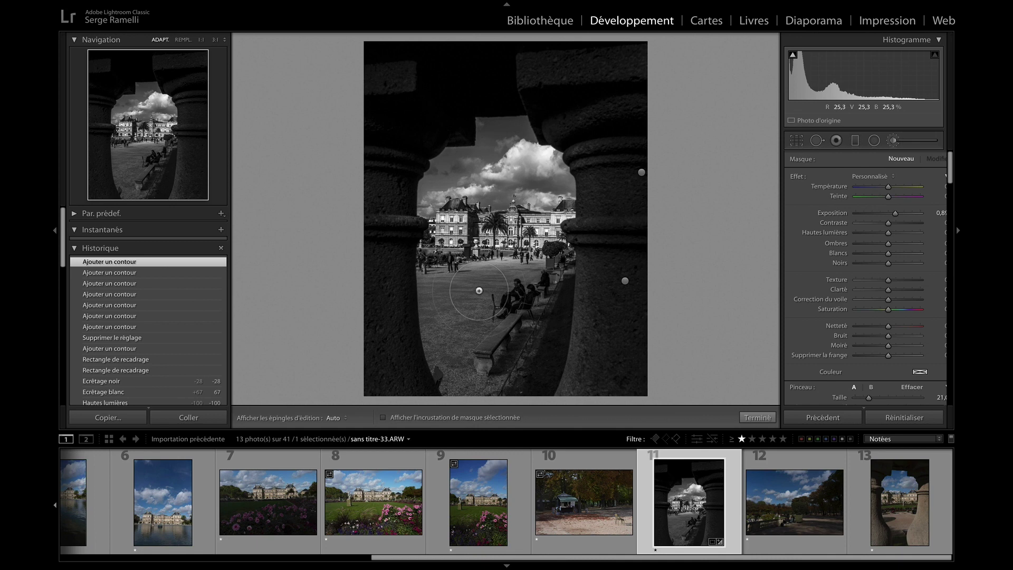
pyautogui.scroll(-4, 457, 240)
pyautogui.scroll(-2, 455, 200)
pyautogui.press('h')
pyautogui.moveTo(537, 167); pyautogui.dragTo(575, 217)
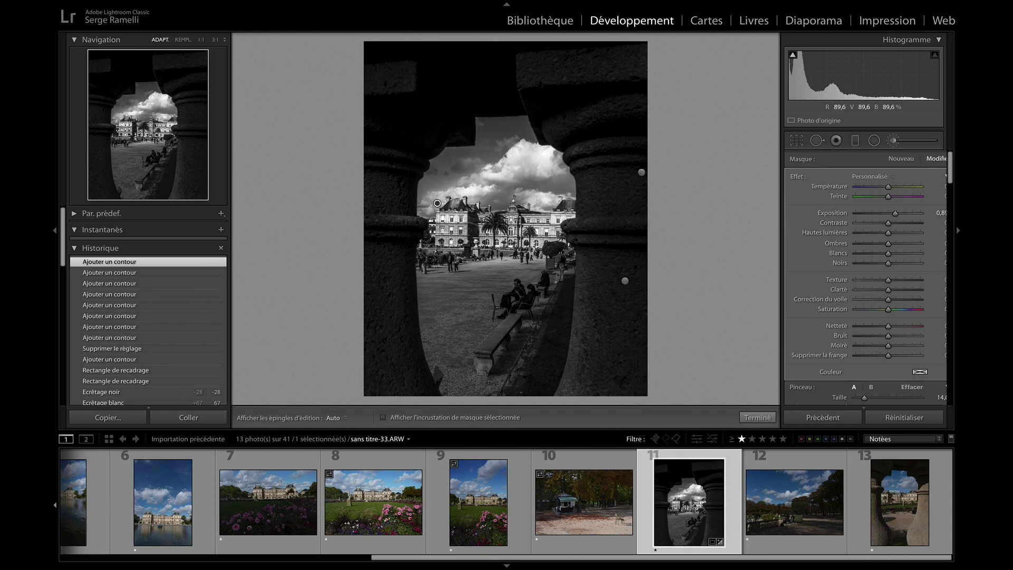
pyautogui.moveTo(492, 272)
pyautogui.mouseDown()
pyautogui.moveTo(438, 264)
pyautogui.moveTo(528, 259)
pyautogui.moveTo(475, 253)
pyautogui.moveTo(543, 261)
pyautogui.mouseUp()
pyautogui.press('h')
# - Close the brush and set the global whites to +71, contrast to +40 and exposure to -0.05
pyautogui.click(775, 416)
pyautogui.moveTo(897, 312); pyautogui.dragTo(899, 312)
pyautogui.moveTo(884, 266); pyautogui.dragTo(893, 276)
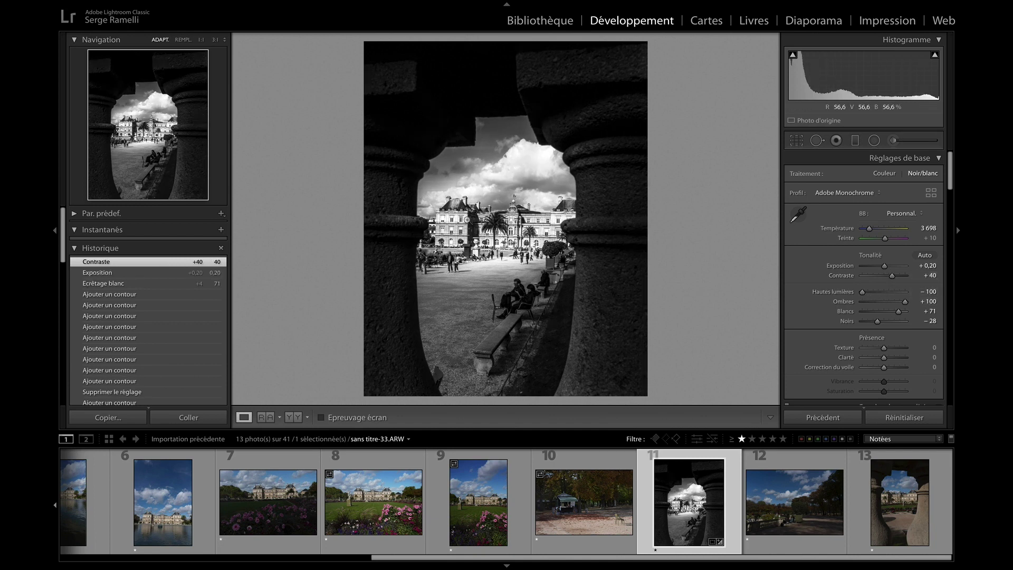
pyautogui.moveTo(886, 268); pyautogui.dragTo(885, 271)
# - Reselect the brightening brush mask near the palace roof and erase it from the ground in front of the seated people
pyautogui.click(894, 140)
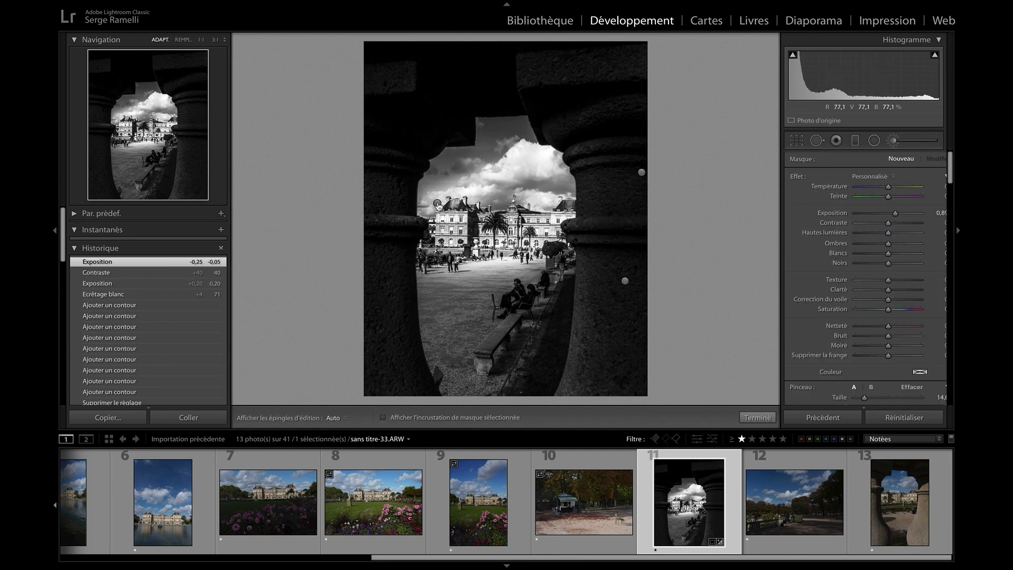
pyautogui.click(438, 203)
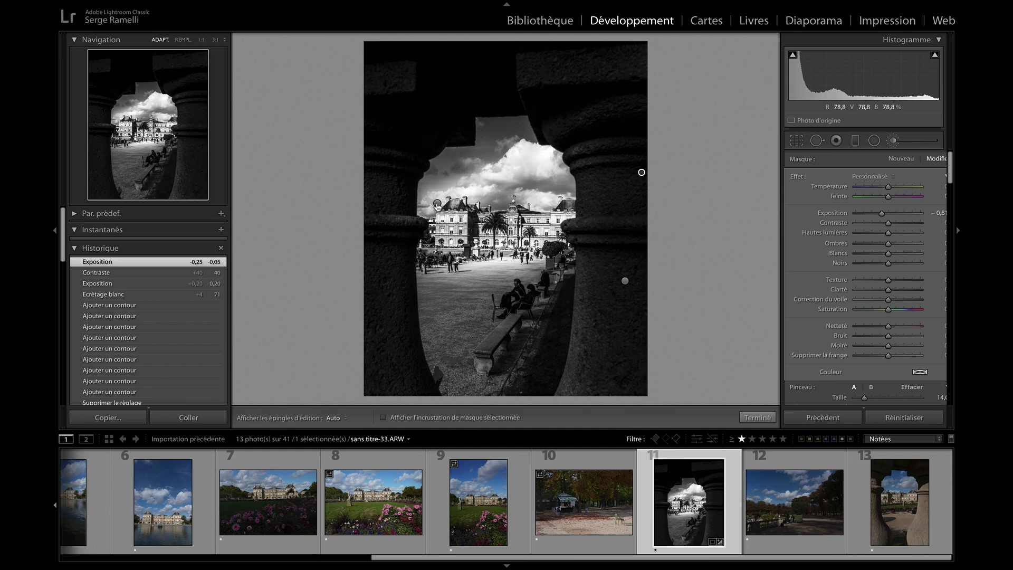
pyautogui.moveTo(438, 204)
pyautogui.click(437, 203)
pyautogui.press('alt')
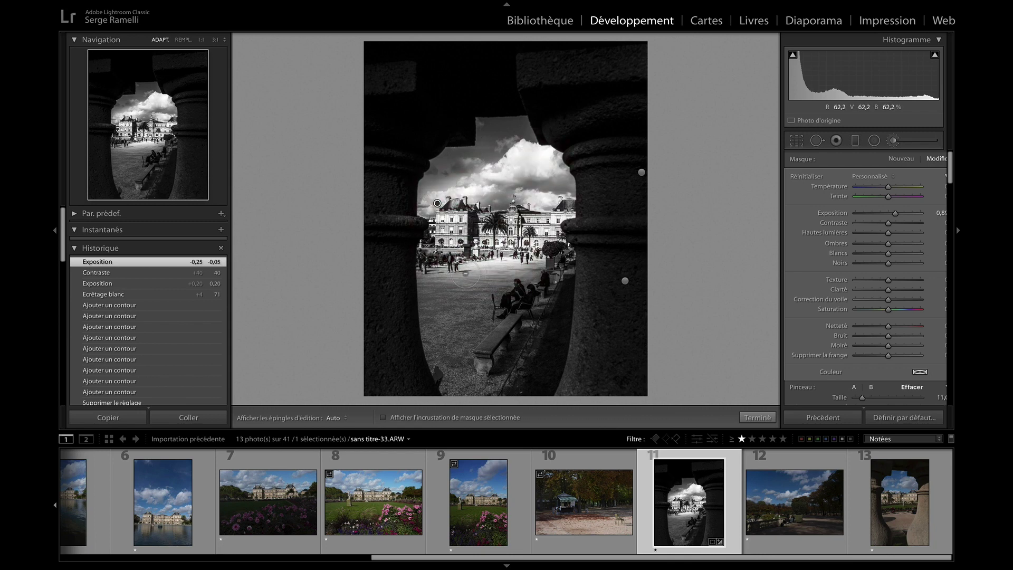
pyautogui.press('h')
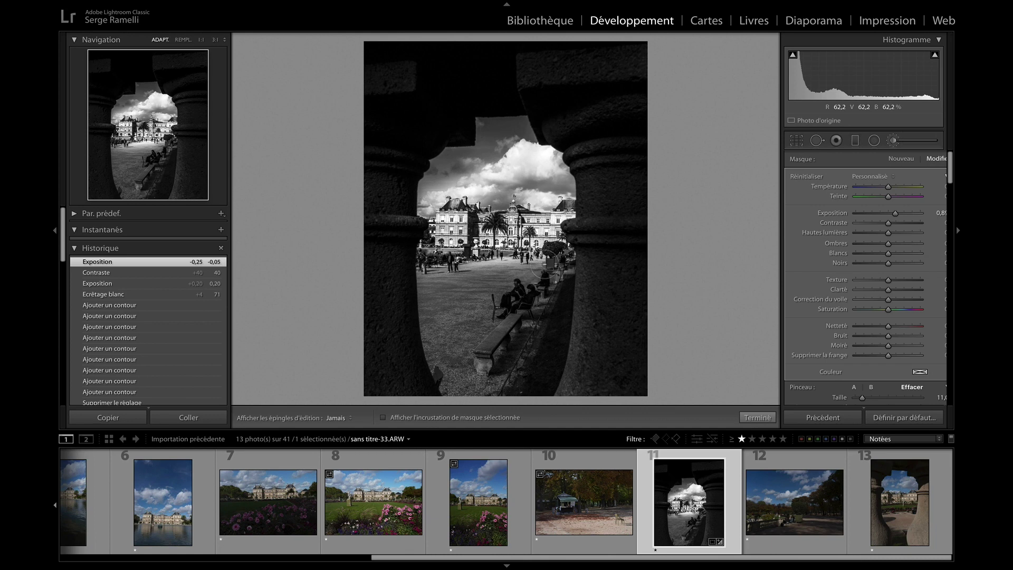
pyautogui.press('h')
pyautogui.moveTo(504, 277); pyautogui.dragTo(625, 299)
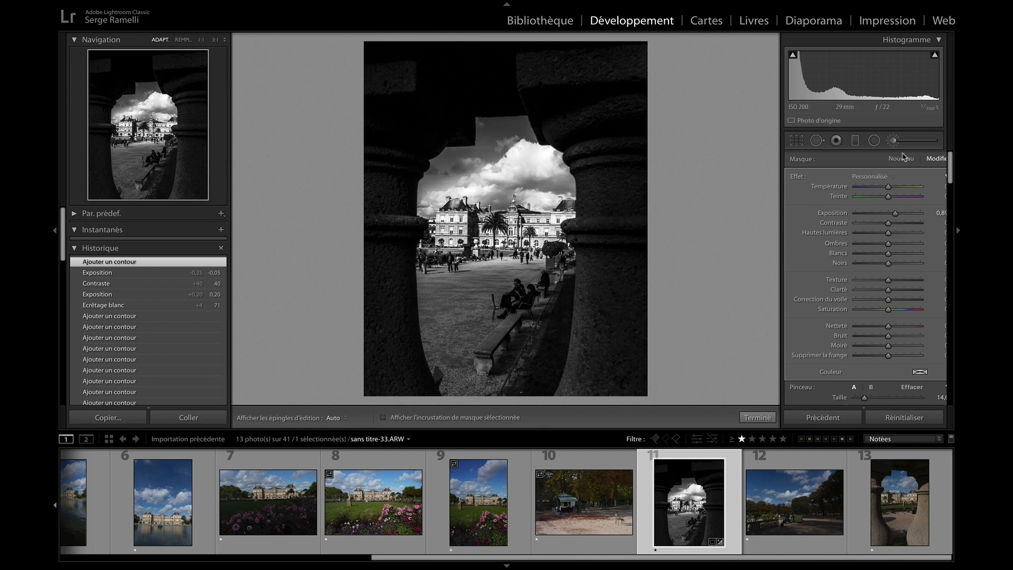
# - Darken the foreground ground and bench area with a new brush mask at about -0.5 exposure, and compare the photo with its unedited version
pyautogui.click(904, 159)
pyautogui.click(893, 141)
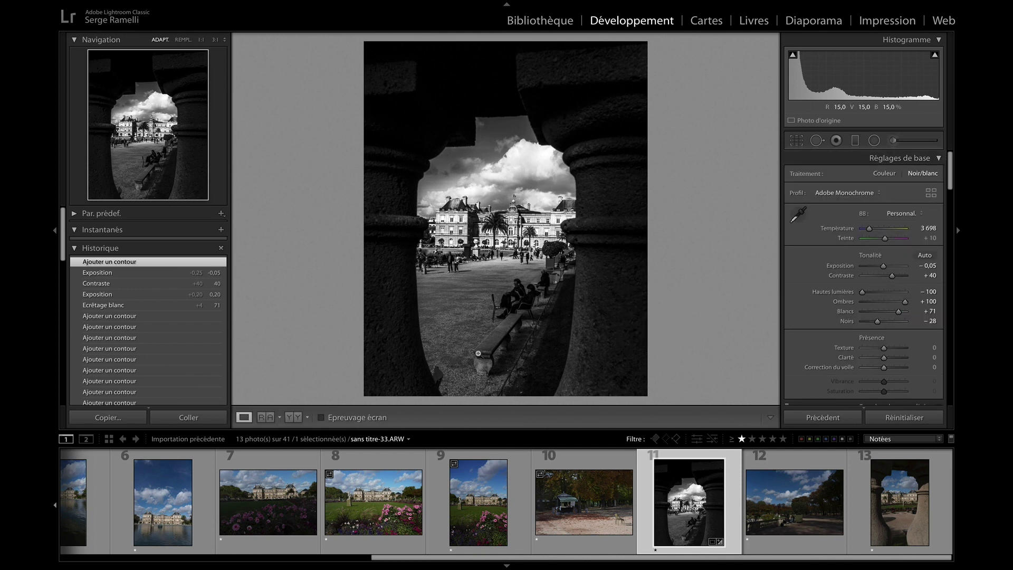
pyautogui.click(894, 141)
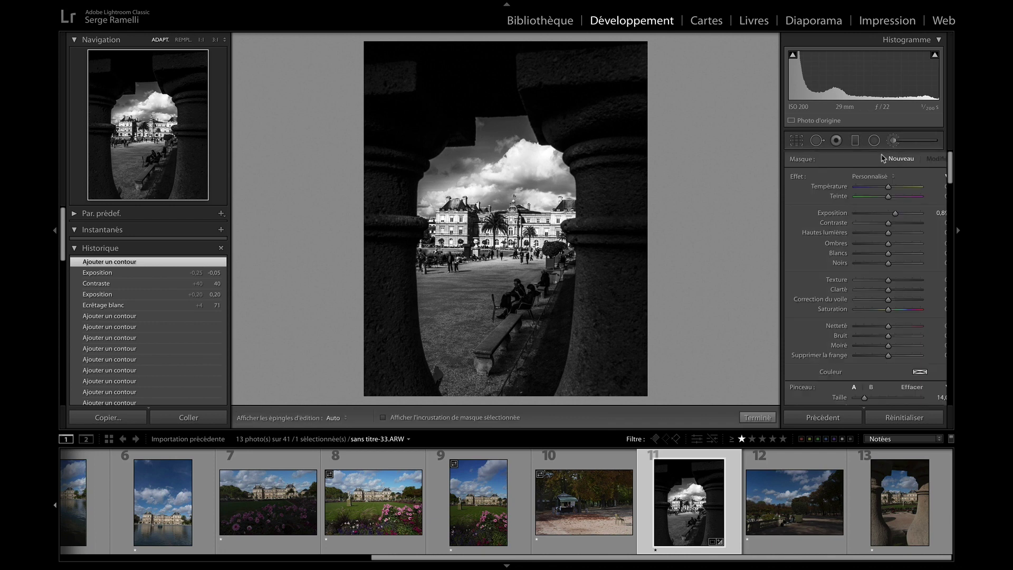
pyautogui.moveTo(892, 217); pyautogui.dragTo(885, 216)
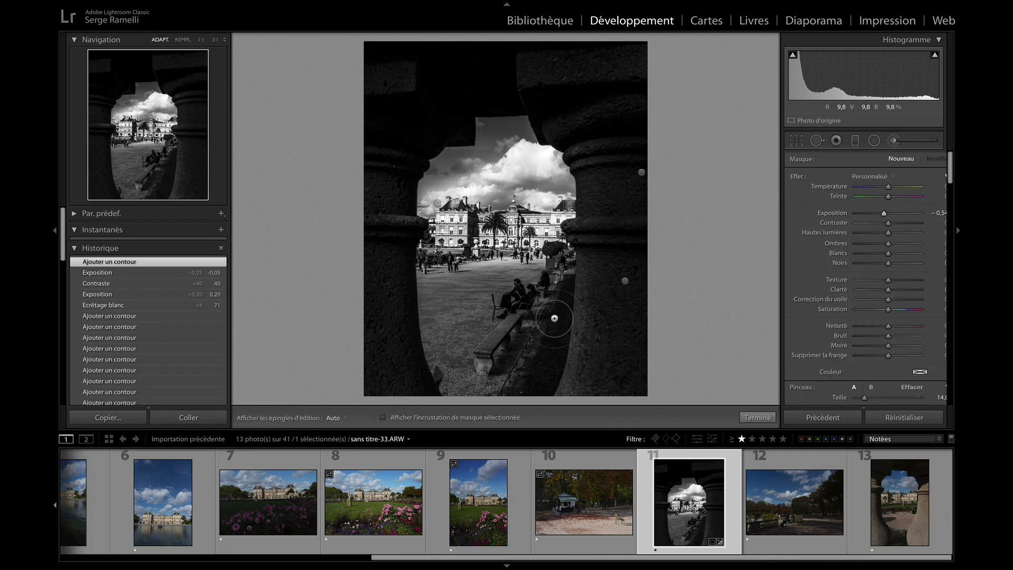
pyautogui.moveTo(428, 344)
pyautogui.mouseDown()
pyautogui.moveTo(436, 312)
pyautogui.moveTo(543, 324)
pyautogui.mouseUp()
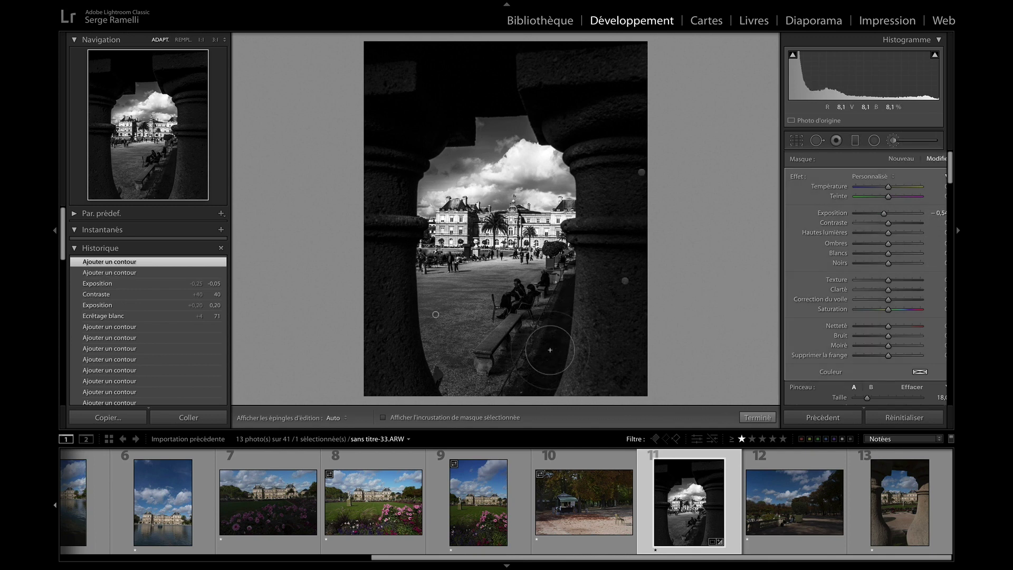
pyautogui.press('h')
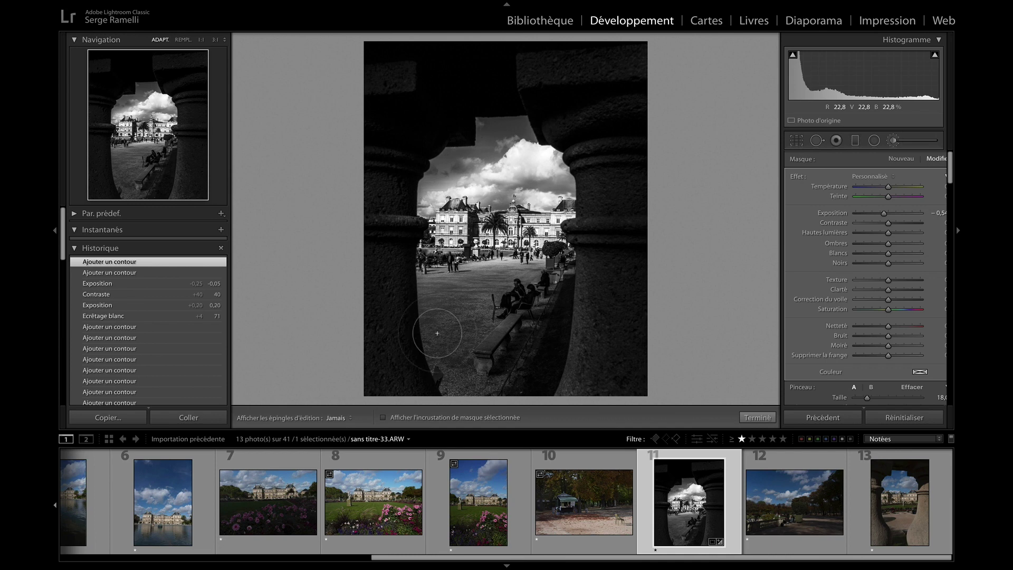
pyautogui.moveTo(565, 315)
pyautogui.mouseDown()
pyautogui.moveTo(396, 343)
pyautogui.moveTo(599, 306)
pyautogui.mouseUp()
pyautogui.press('h')
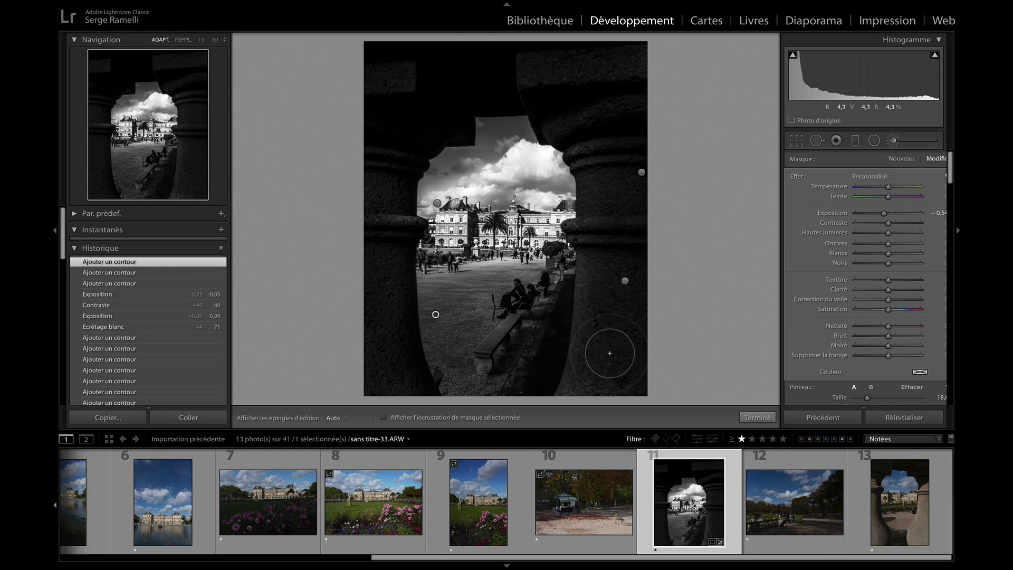
pyautogui.click(758, 417)
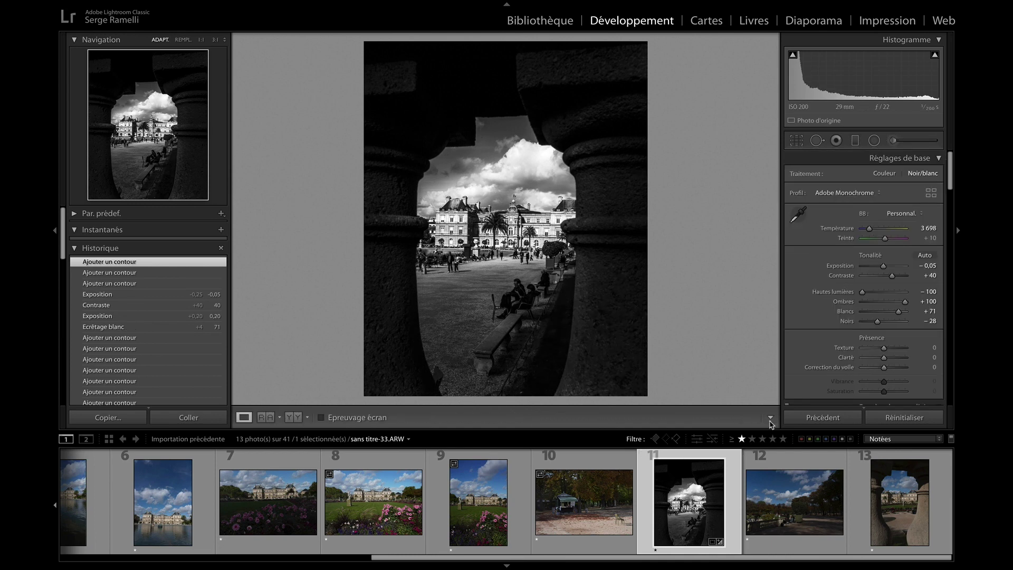
pyautogui.press('\\')
pyautogui.press('\\')
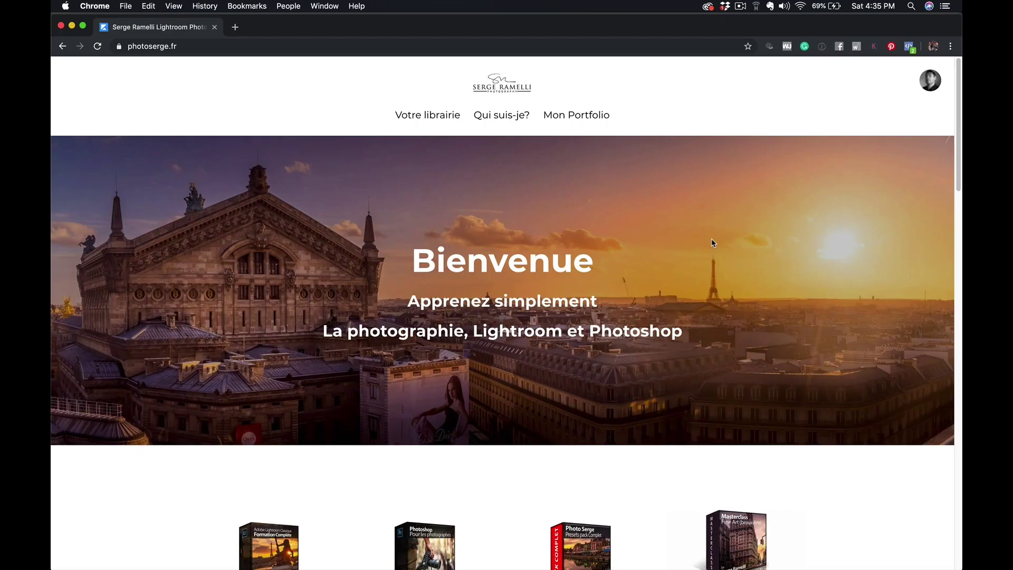
# - Look through the Lightroom, Photoshop, presets and masterclass offers on the photoserge.fr home page in Chrome
pyautogui.scroll(-4, 712, 239)
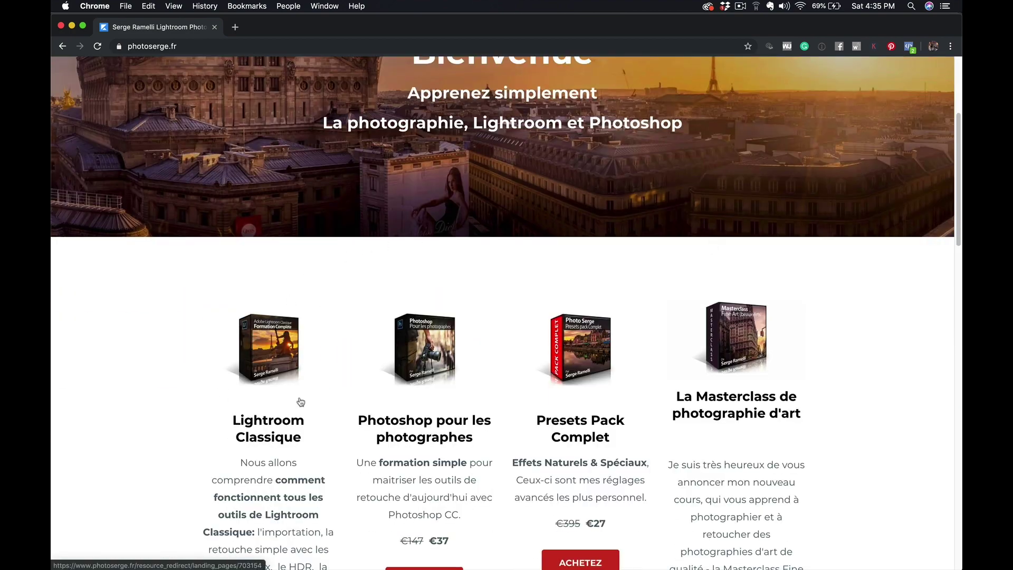
pyautogui.scroll(-1, 327, 404)
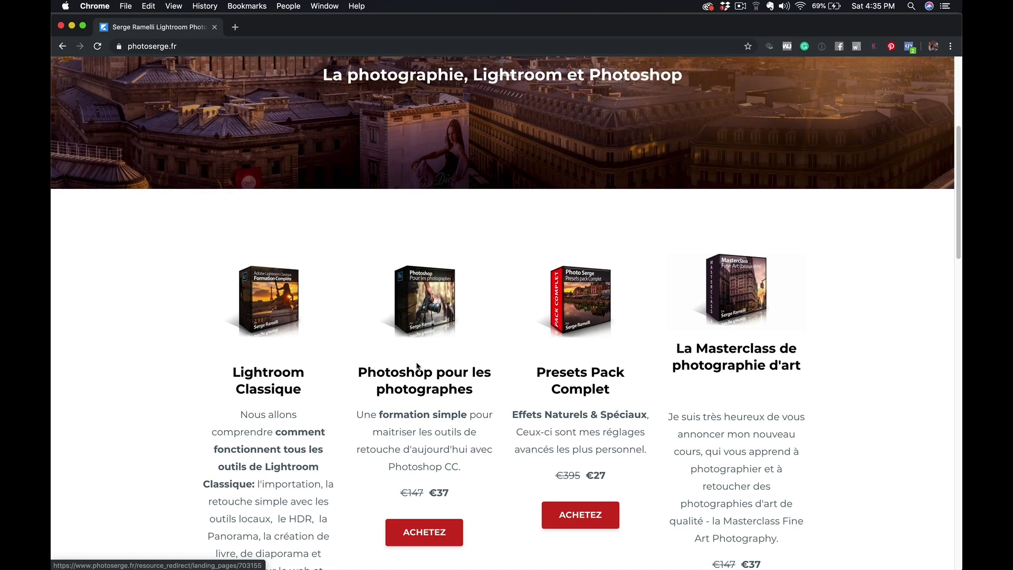
pyautogui.scroll(2, 600, 385)
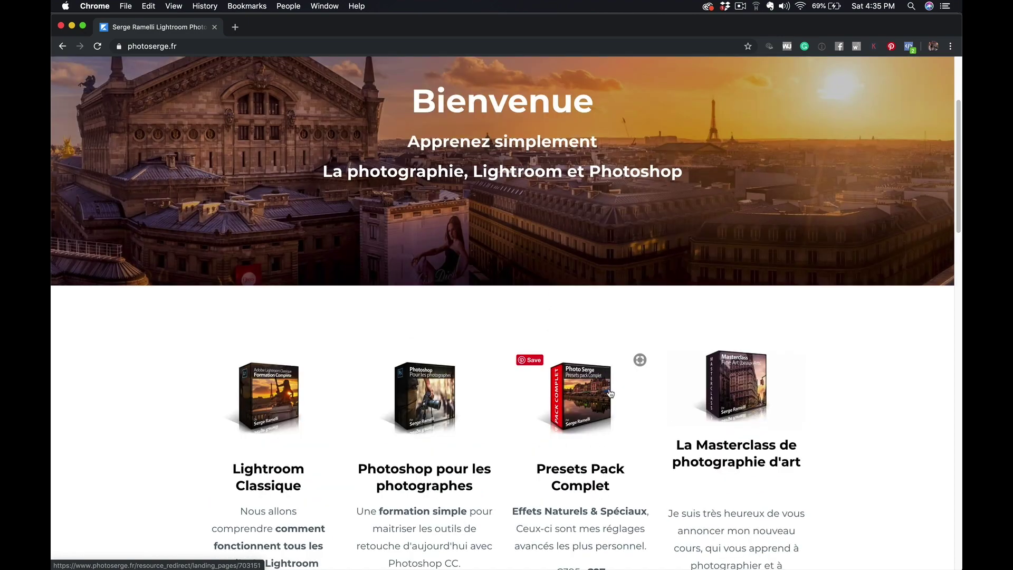
# - Open the purchase page of La Masterclass de photographie d'art from the course offers
pyautogui.scroll(-2, 611, 393)
pyautogui.scroll(-2, 729, 263)
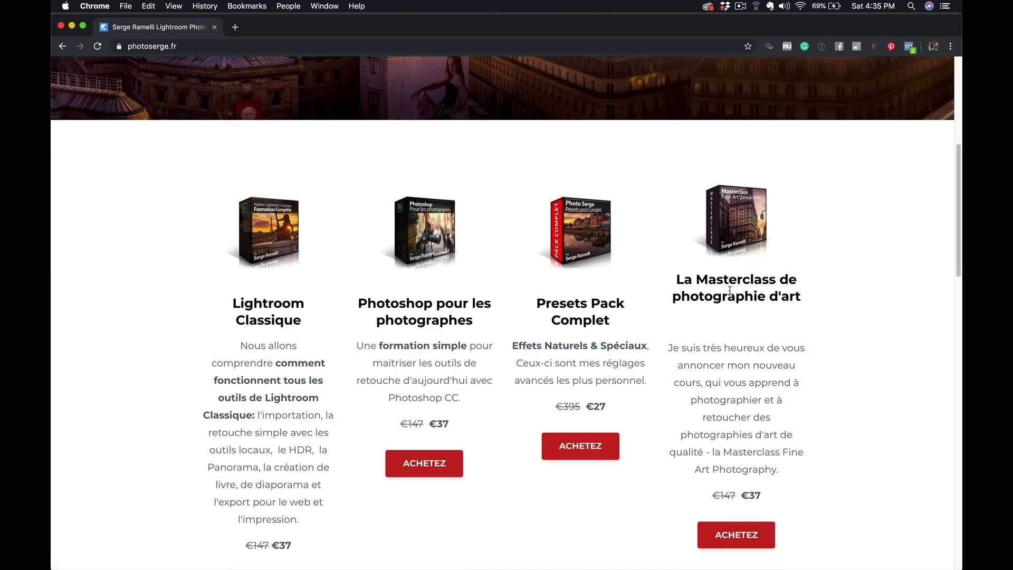
pyautogui.click(731, 533)
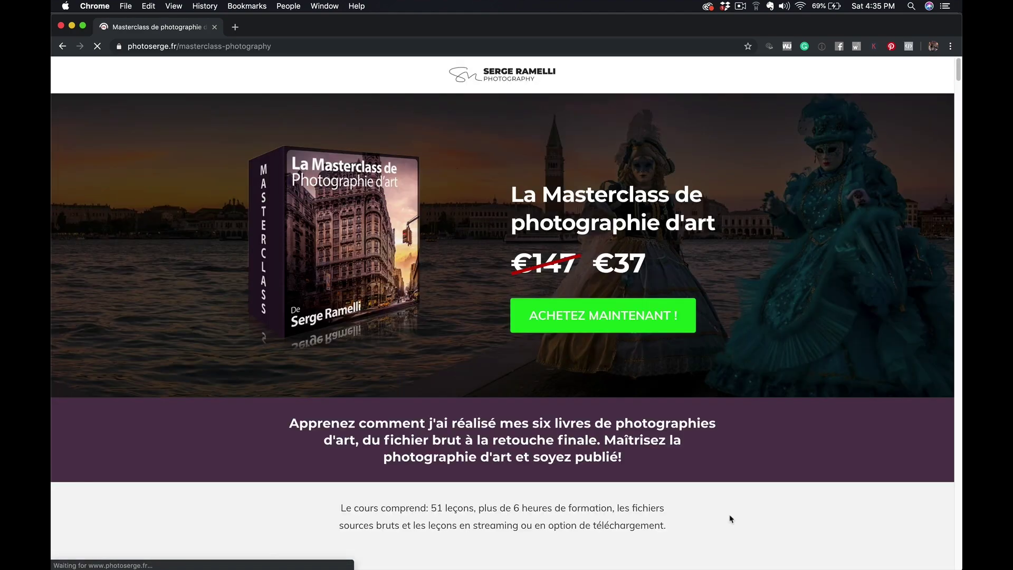
# - Look through the masterclass page's before-and-after photo examples and the lesson list of the Paris en Noir & Blanc chapter
pyautogui.scroll(-15, 747, 425)
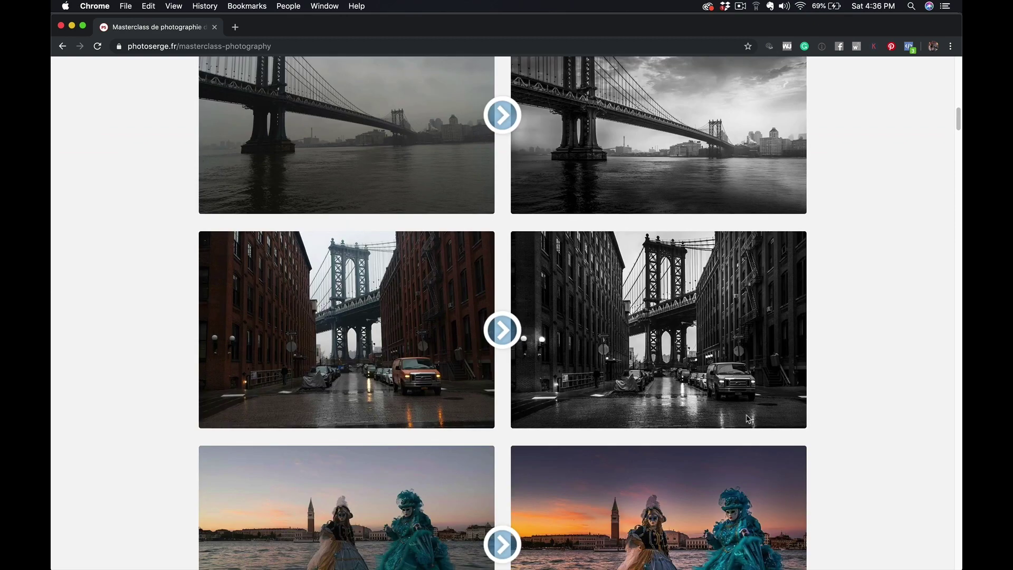
pyautogui.scroll(-10, 748, 421)
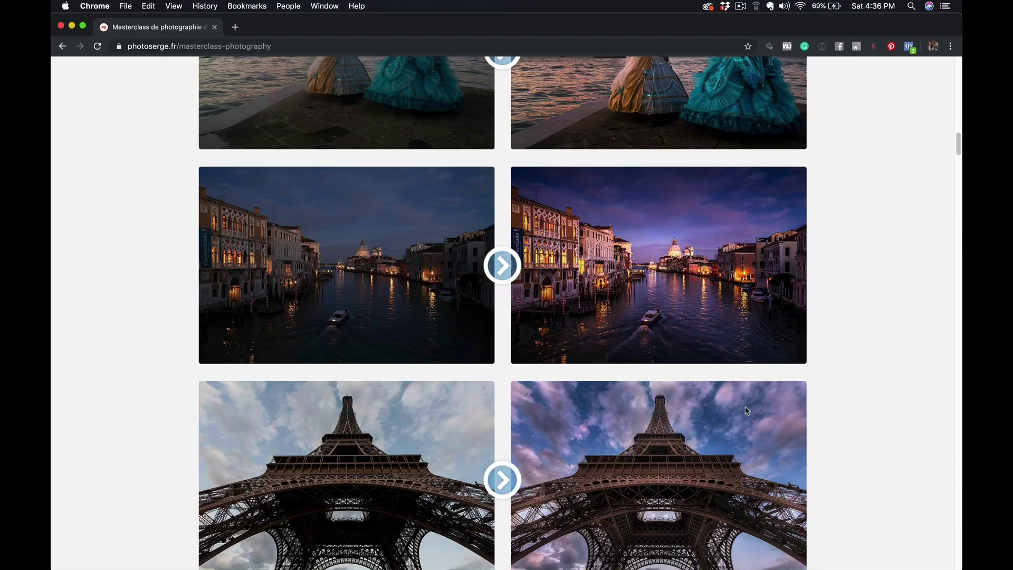
pyautogui.scroll(-17, 747, 411)
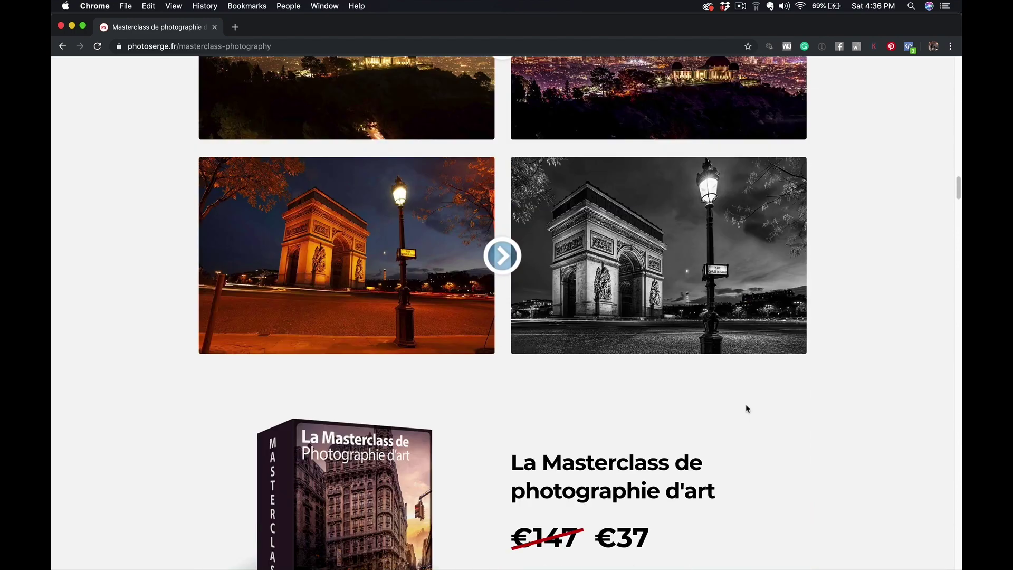
pyautogui.scroll(-8, 747, 409)
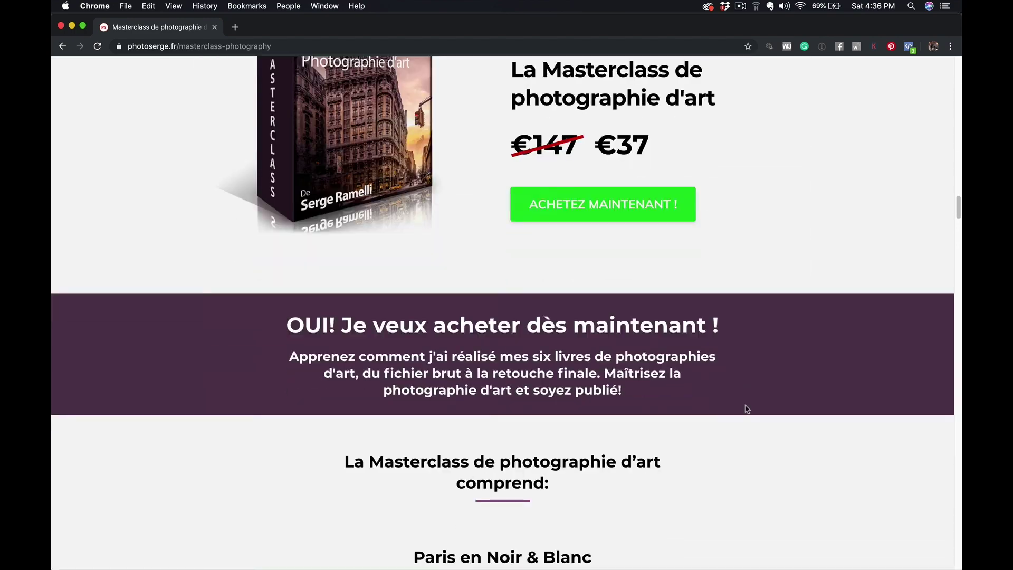
pyautogui.scroll(-10, 747, 409)
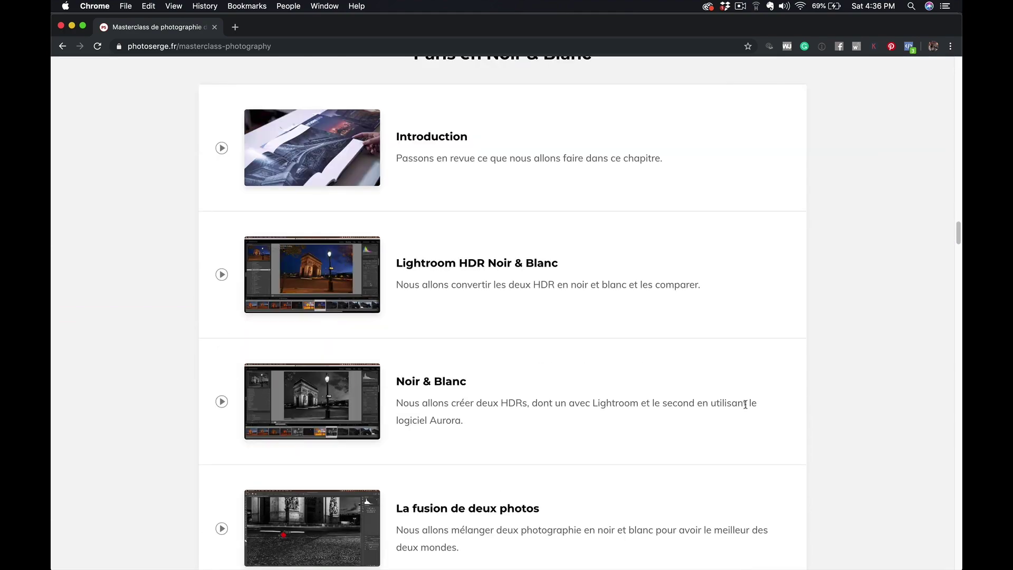
pyautogui.scroll(-4, 745, 404)
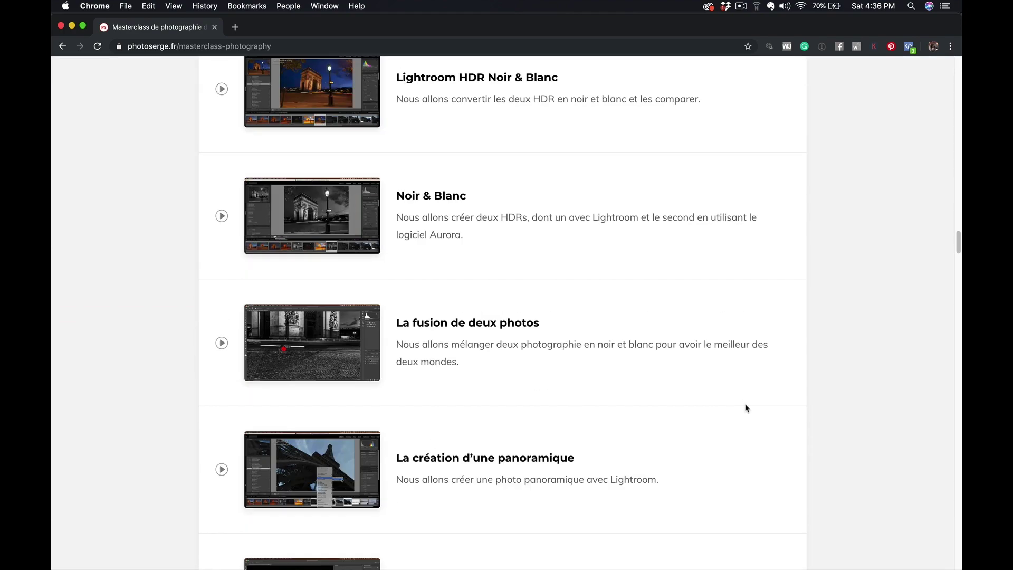
pyautogui.scroll(20, 748, 408)
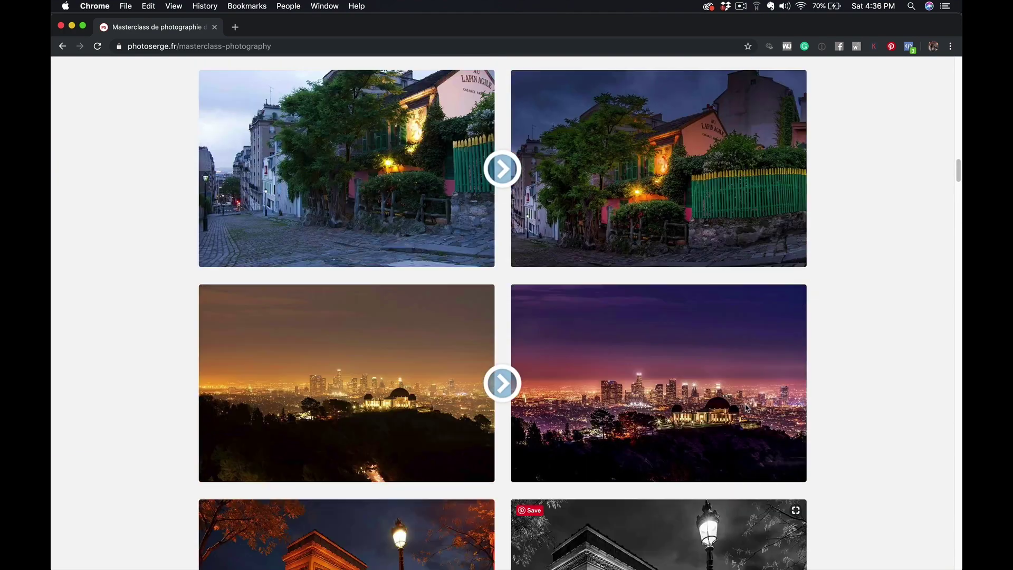